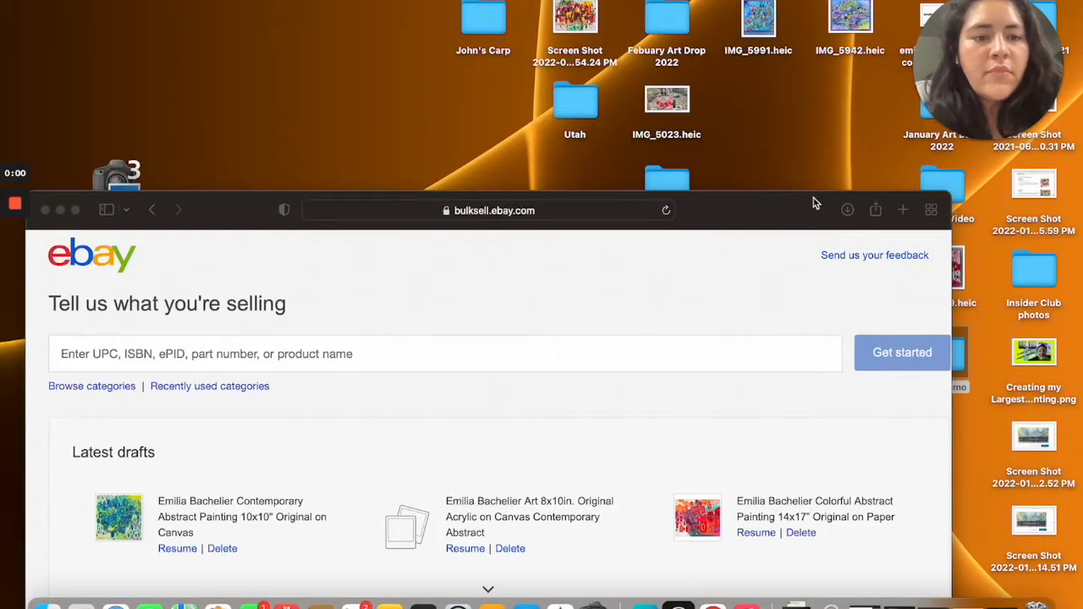
Reposition the browser window and expand it to full screen
left_click(794, 213)
left_click_drag(794, 213, 839, 16)
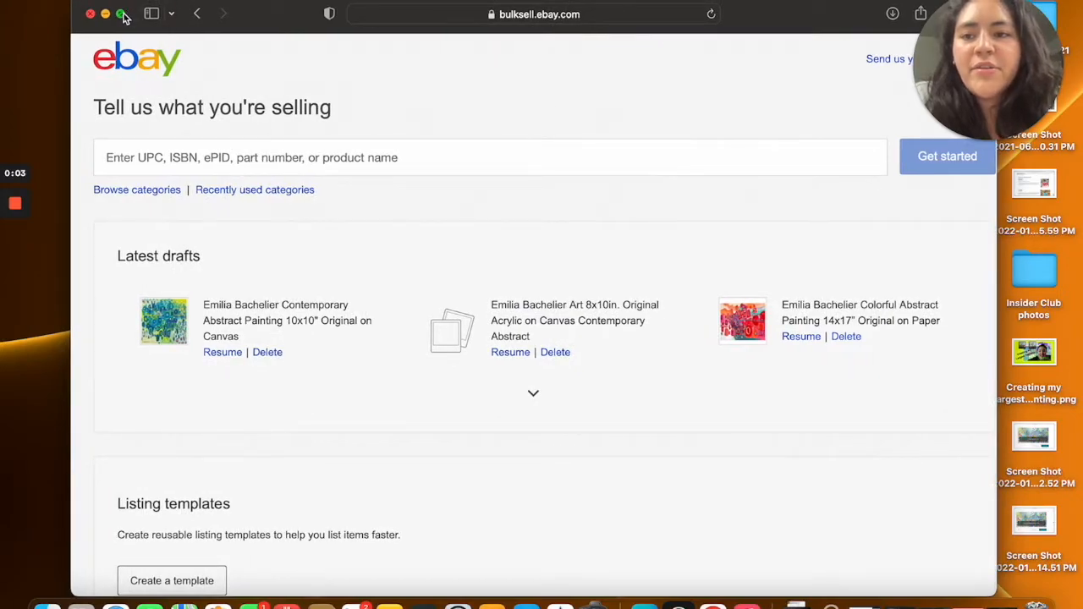
left_click(120, 14)
left_click_drag(1007, 47, 110, 38)
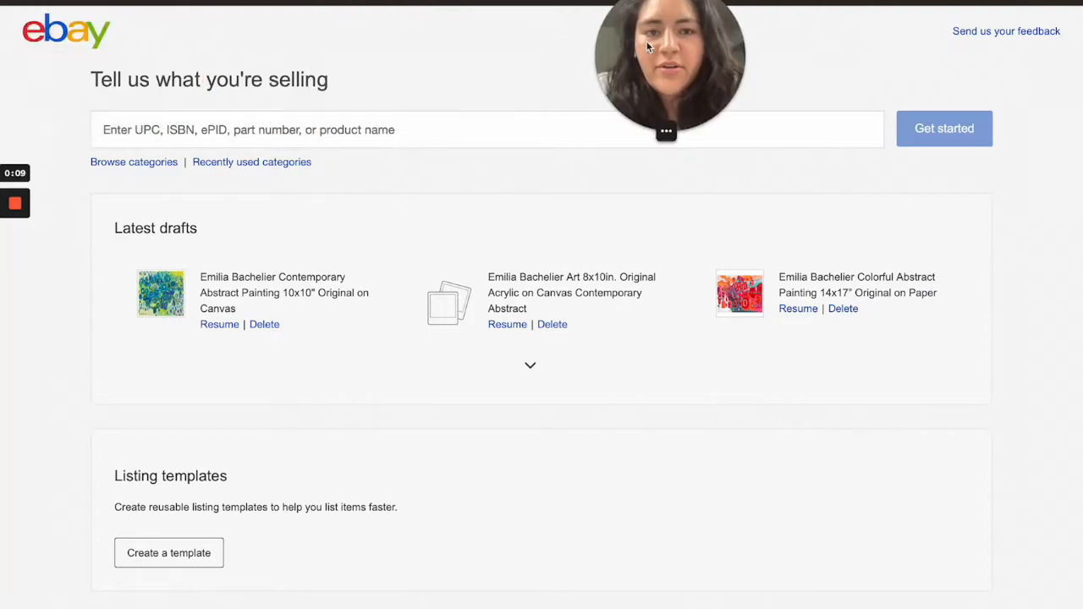
Go to the eBay home page and open the account's Selling area
left_click(69, 34)
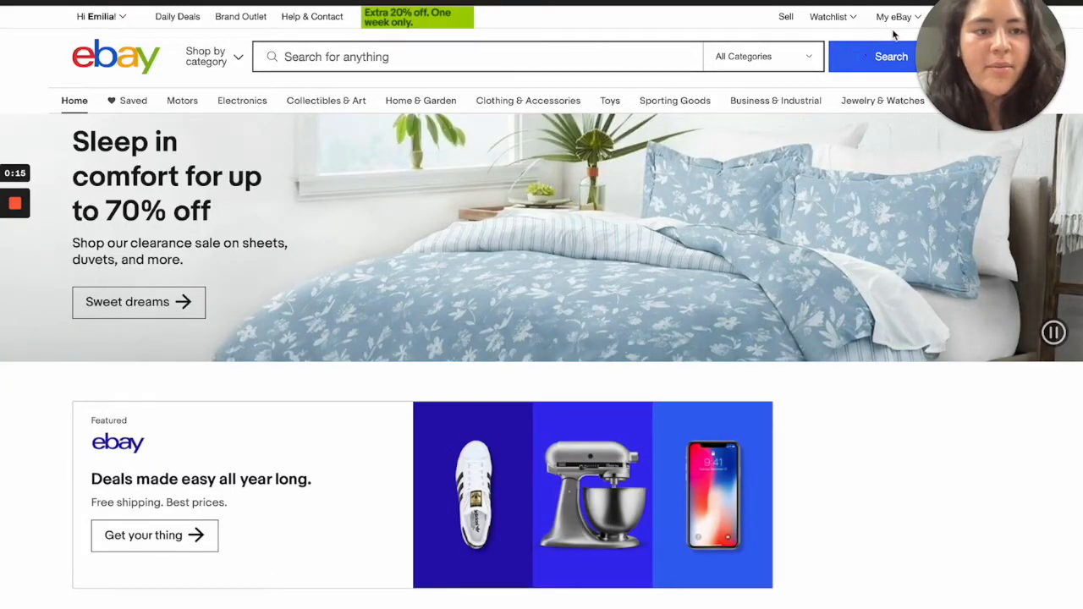
mouse_move(899, 16)
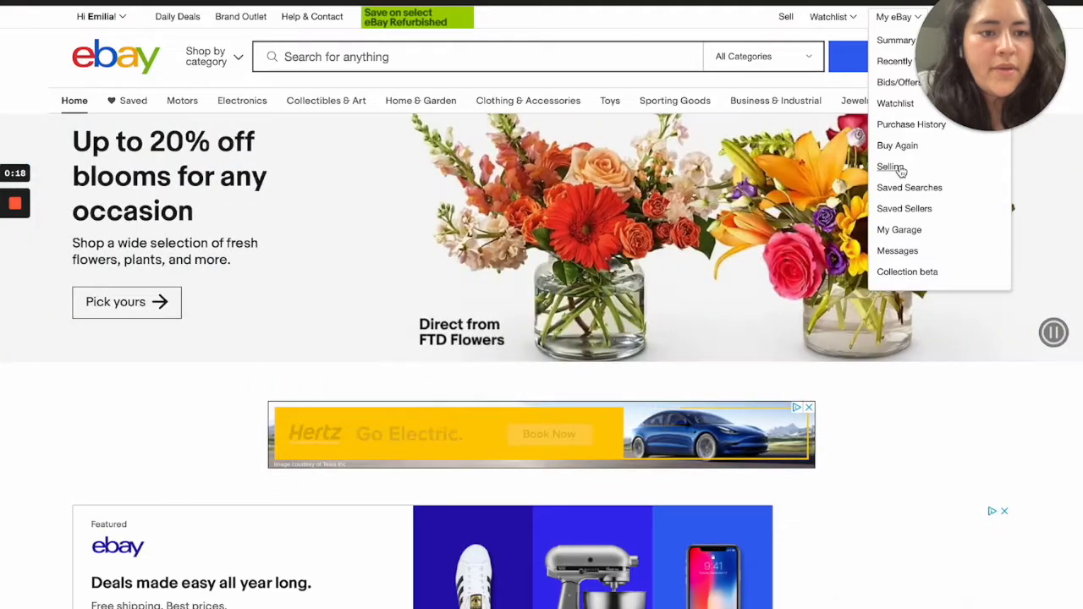
left_click(902, 167)
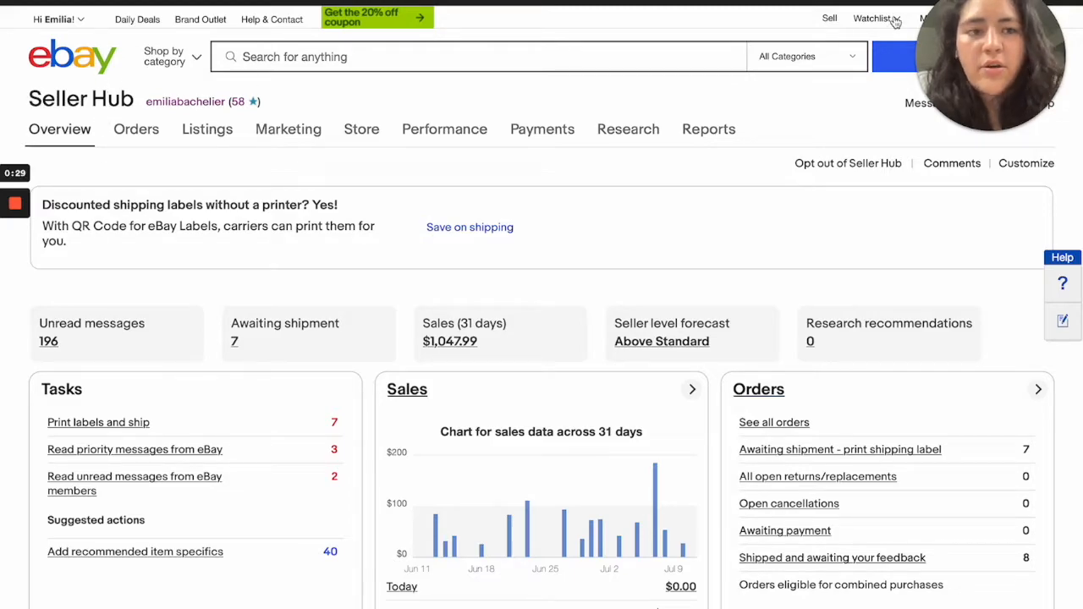
Resume the draft listing for the contemporary abstract painting, 10x10" original on canvas
mouse_move(926, 20)
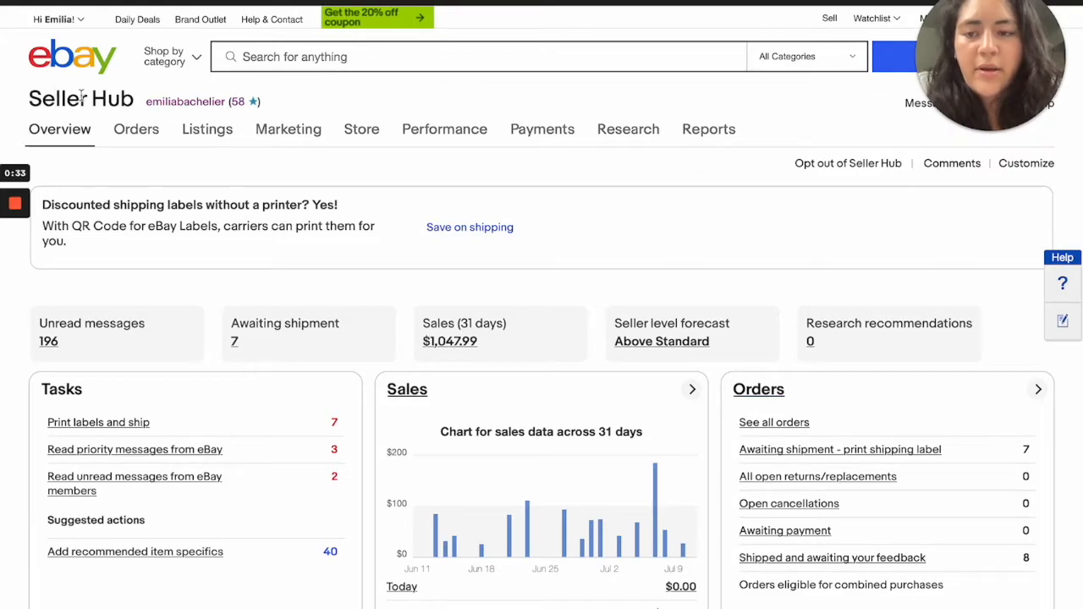
mouse_move(193, 140)
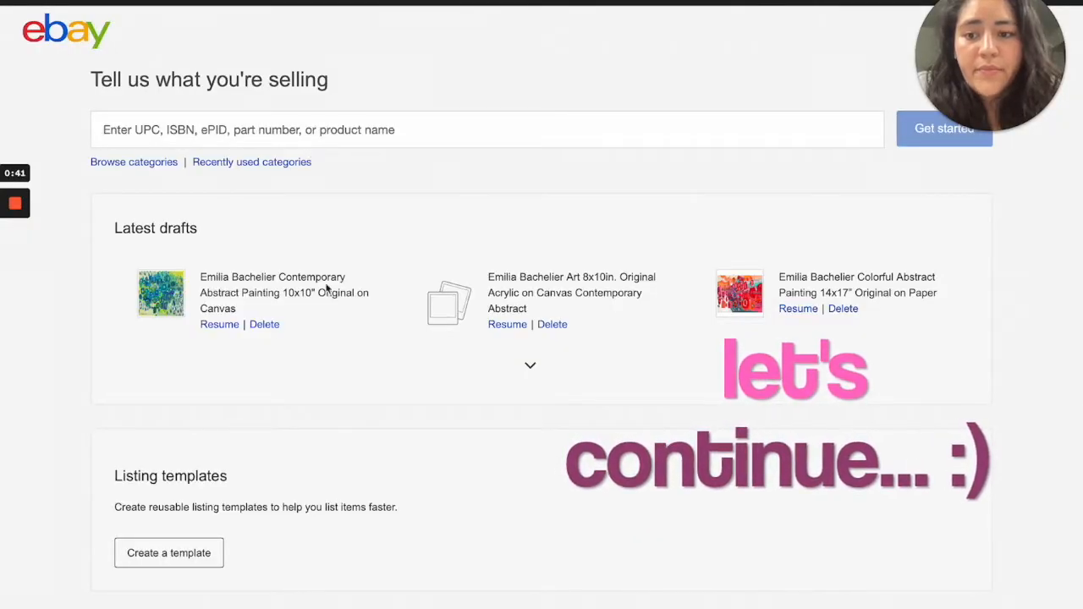
left_click(218, 325)
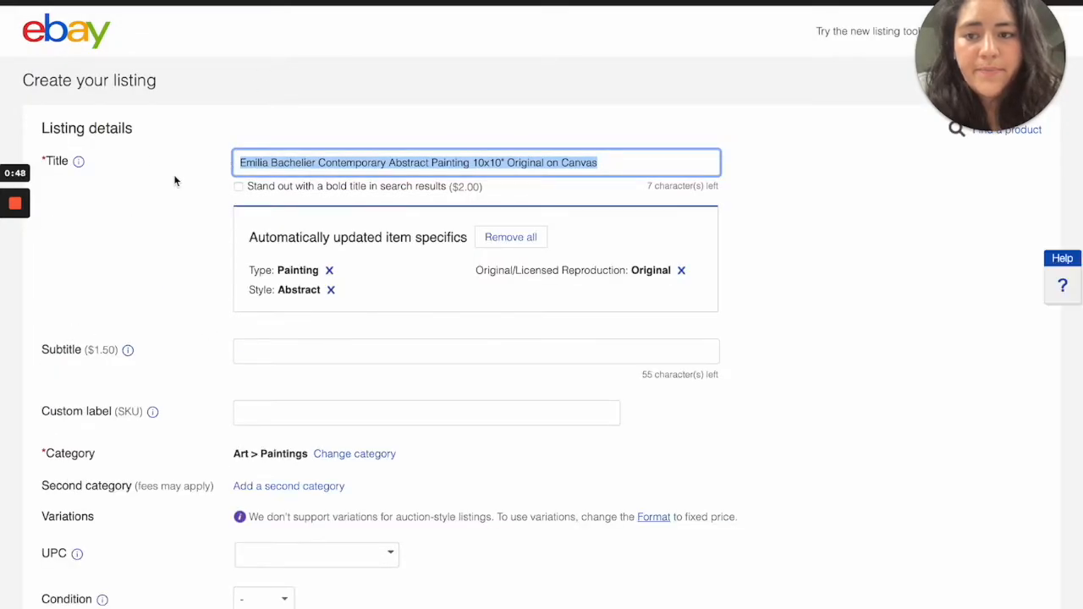
left_click(200, 155)
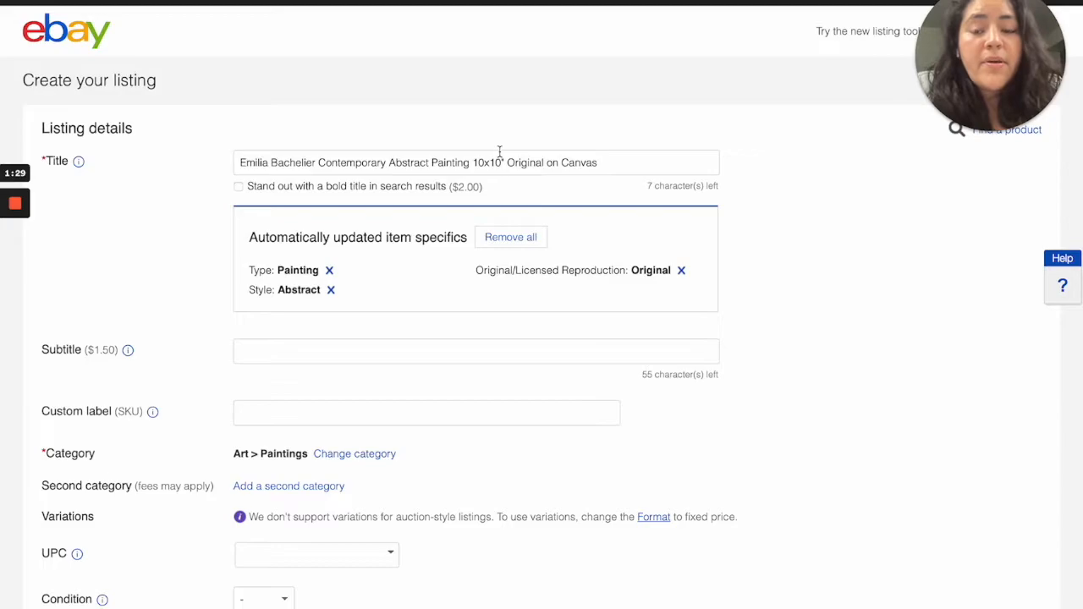
Set the listing's item condition to New
scroll(196, 269, "down", 2)
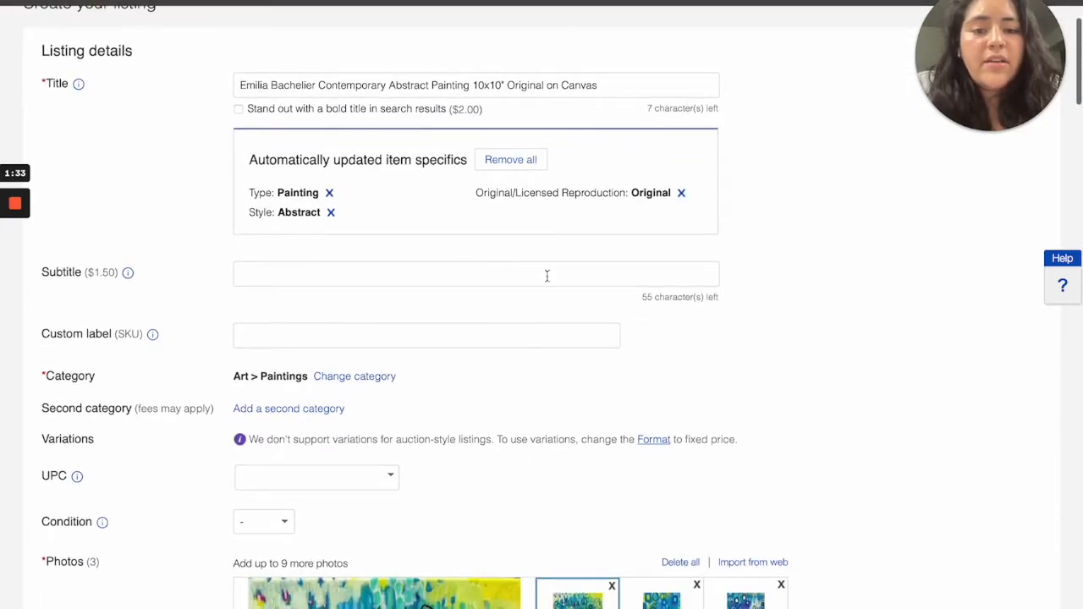
scroll(202, 352, "down", 3)
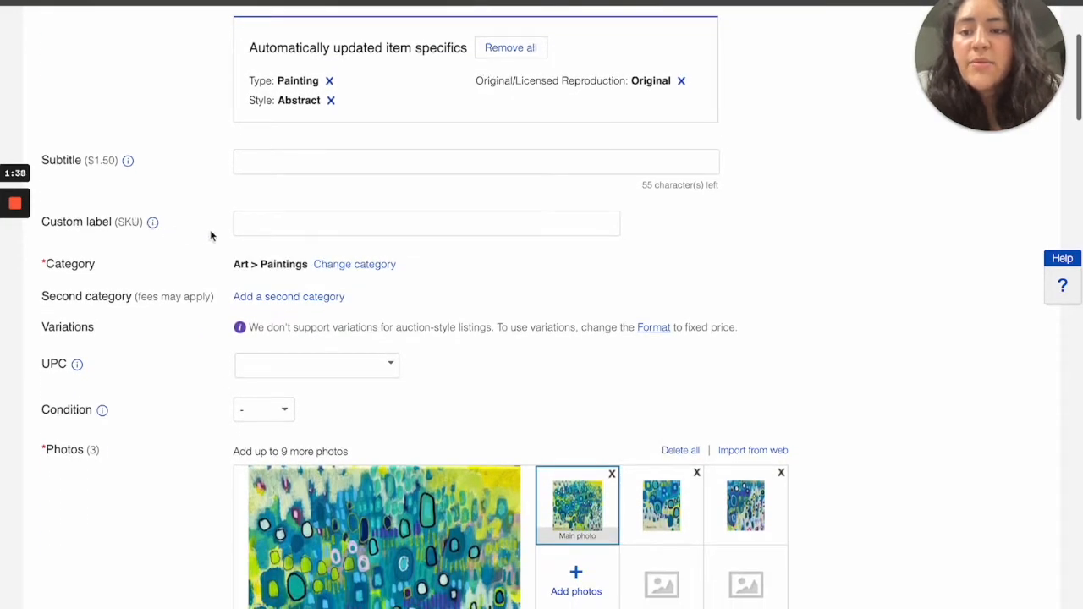
scroll(243, 353, "down", 1)
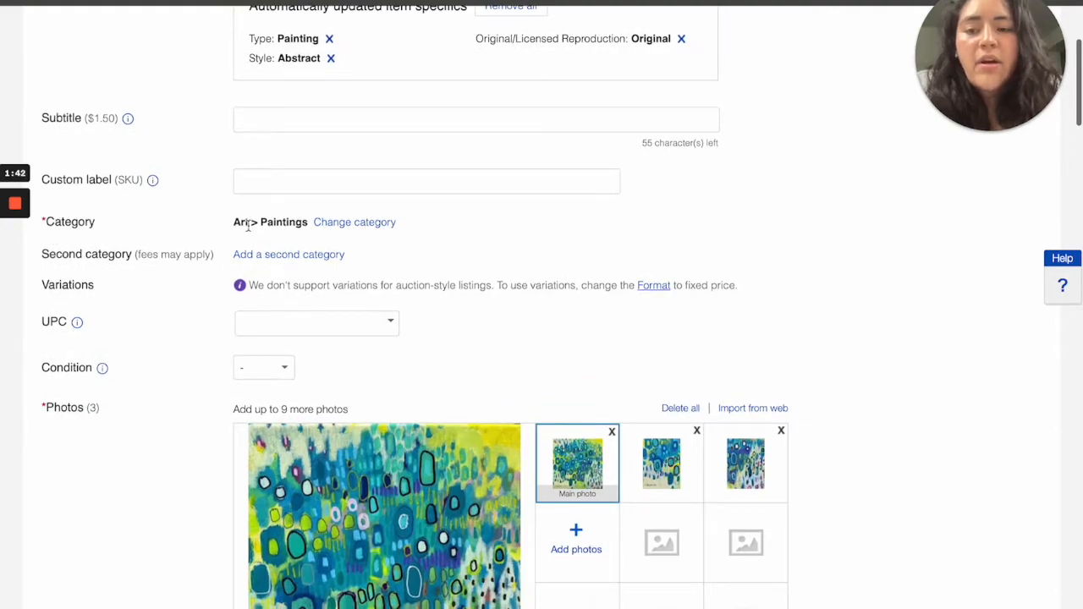
scroll(202, 318, "down", 1)
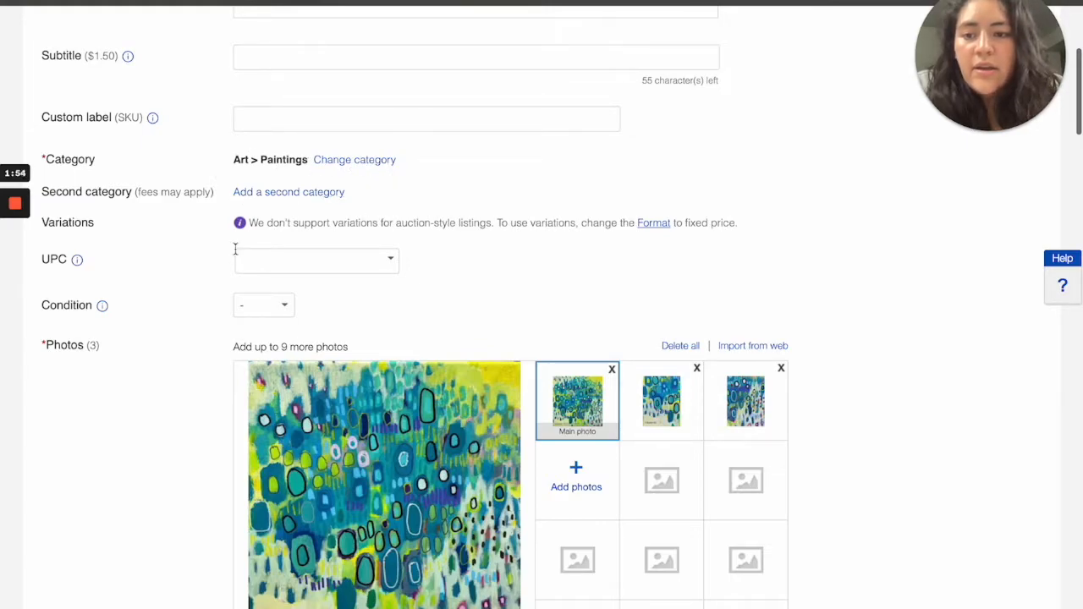
scroll(217, 305, "down", 2)
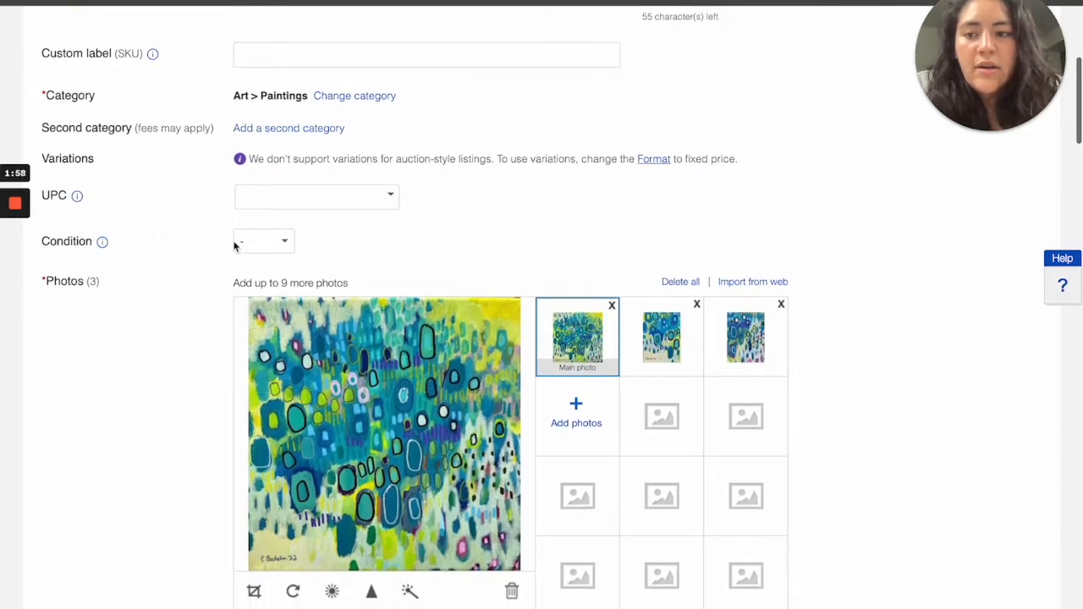
left_click(290, 245)
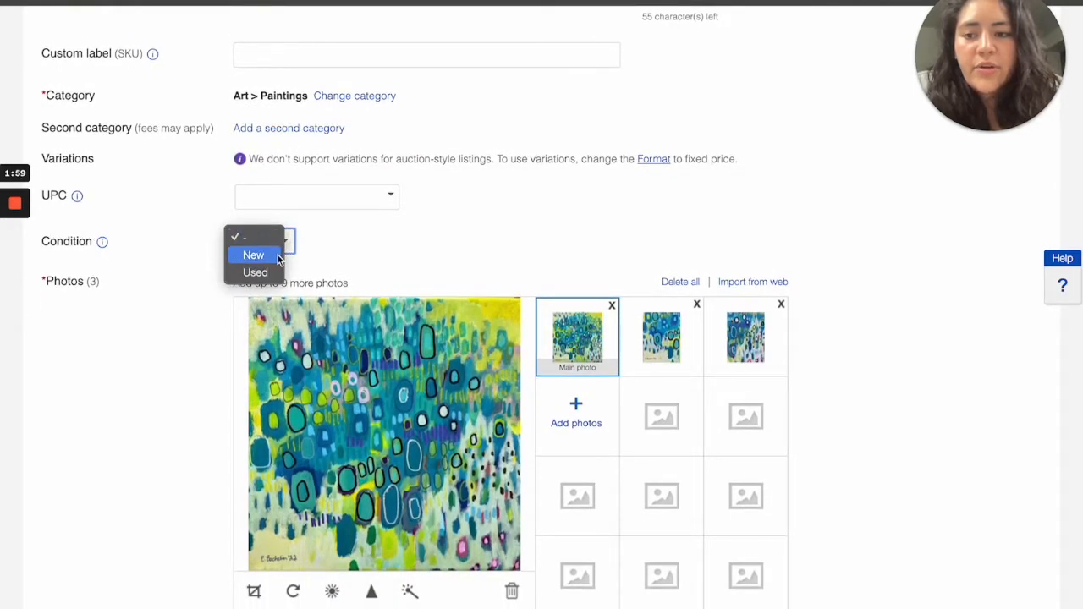
left_click(272, 255)
Upload the photo teally.obsessed.4 from the Desktop folder "ebay demo" to the listing and view it enlarged
scroll(192, 441, "down", 1)
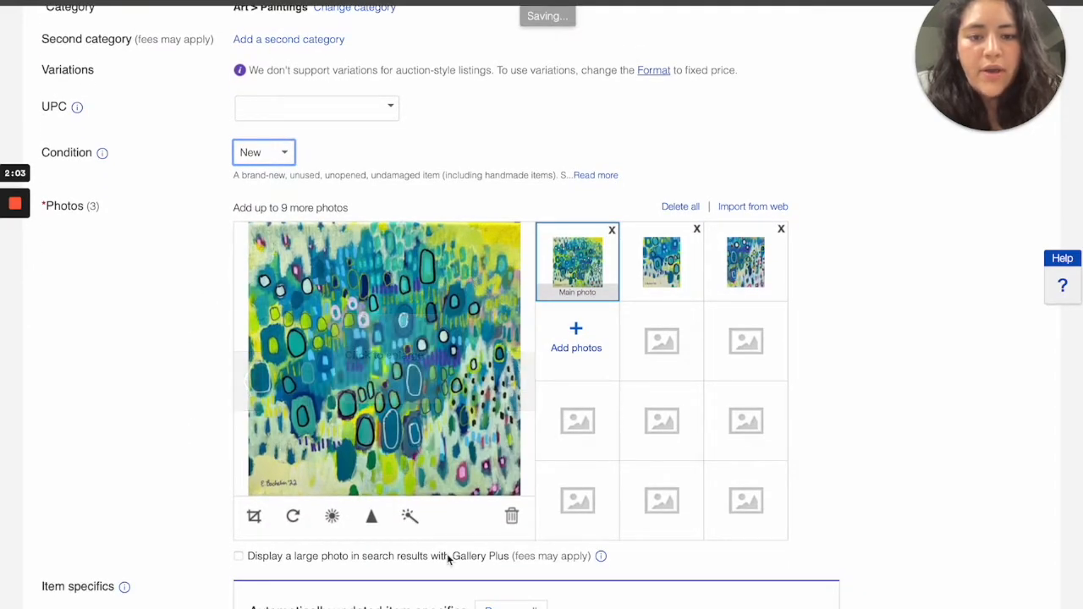
left_click(576, 332)
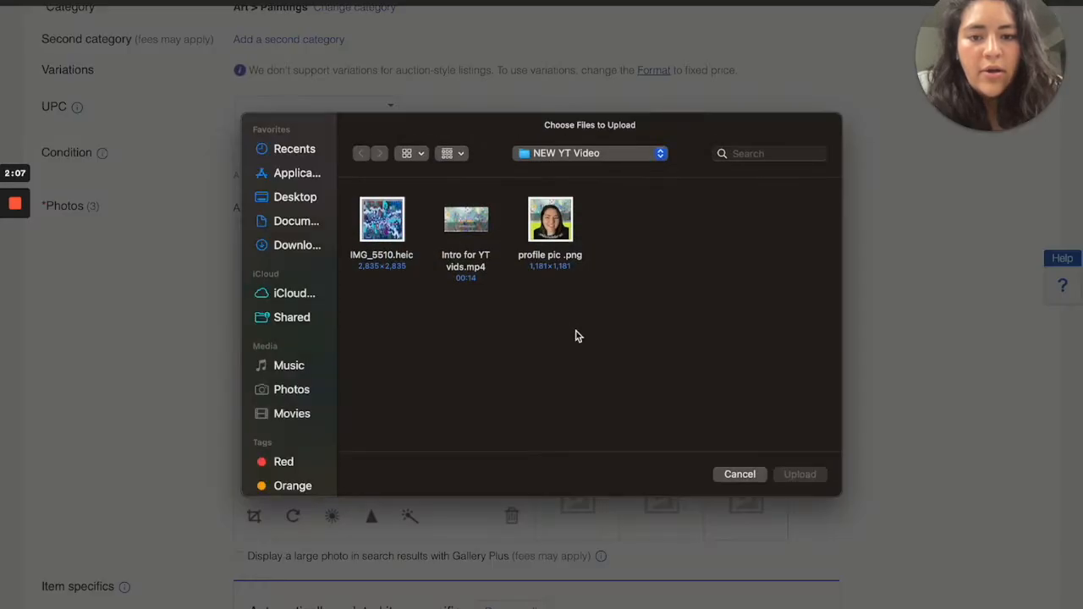
left_click(298, 201)
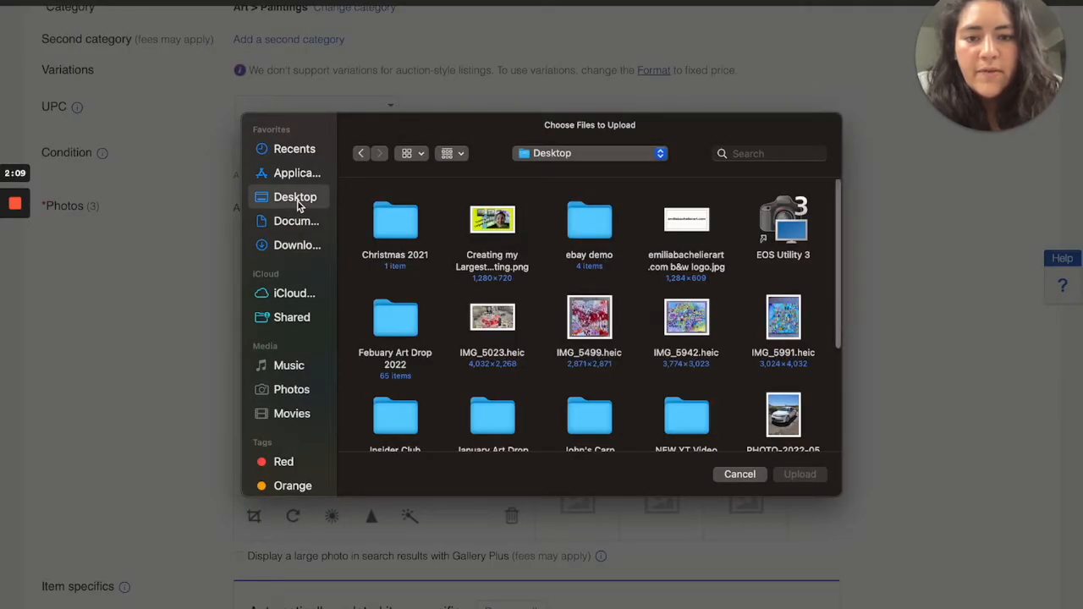
double_click(584, 229)
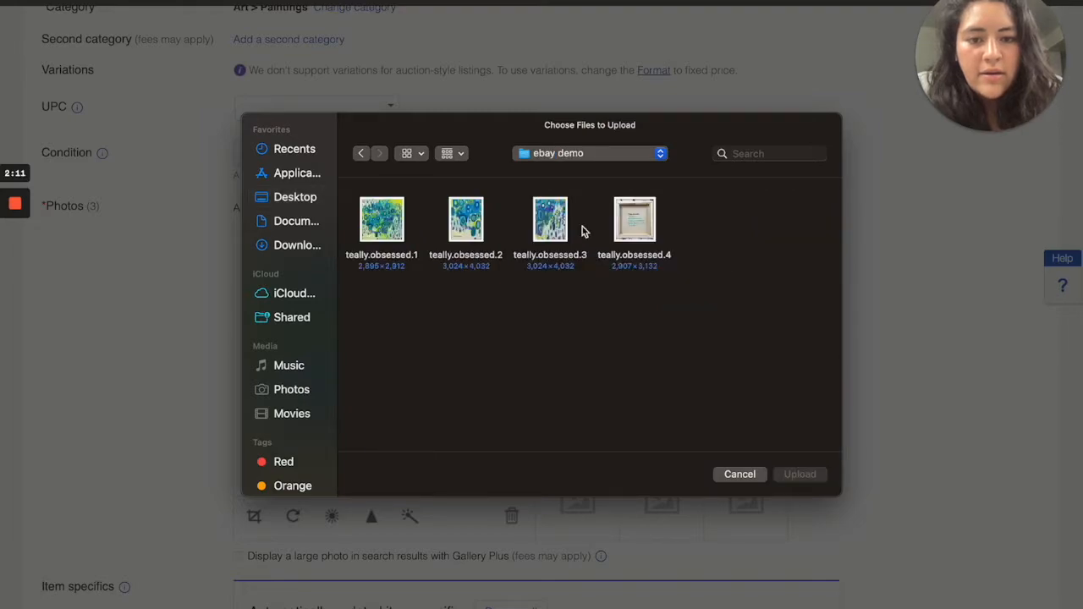
left_click(638, 222)
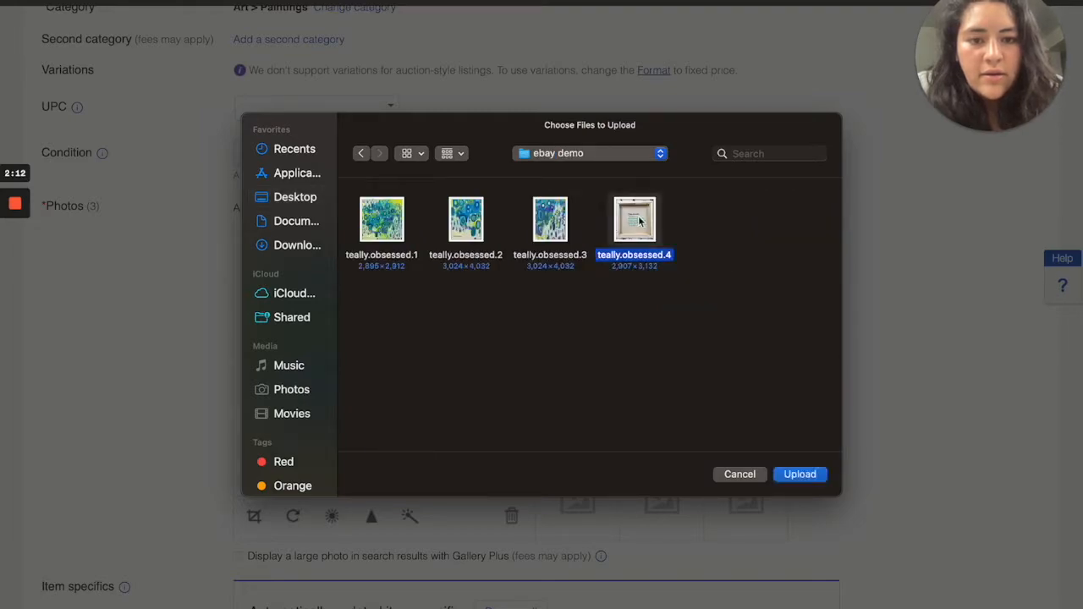
left_click(800, 475)
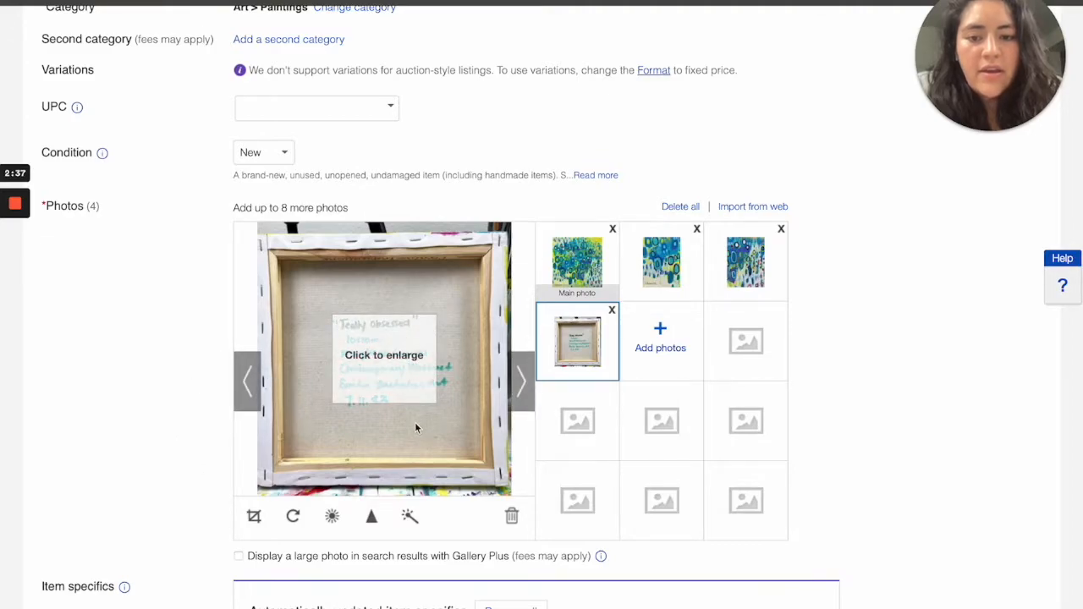
left_click(387, 357)
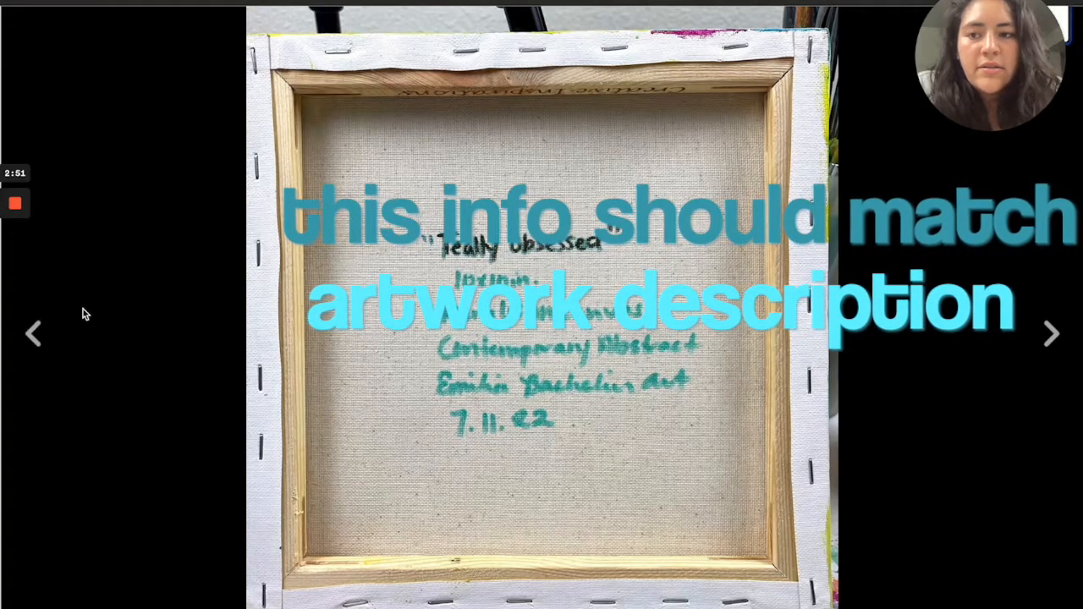
mouse_move(21, 235)
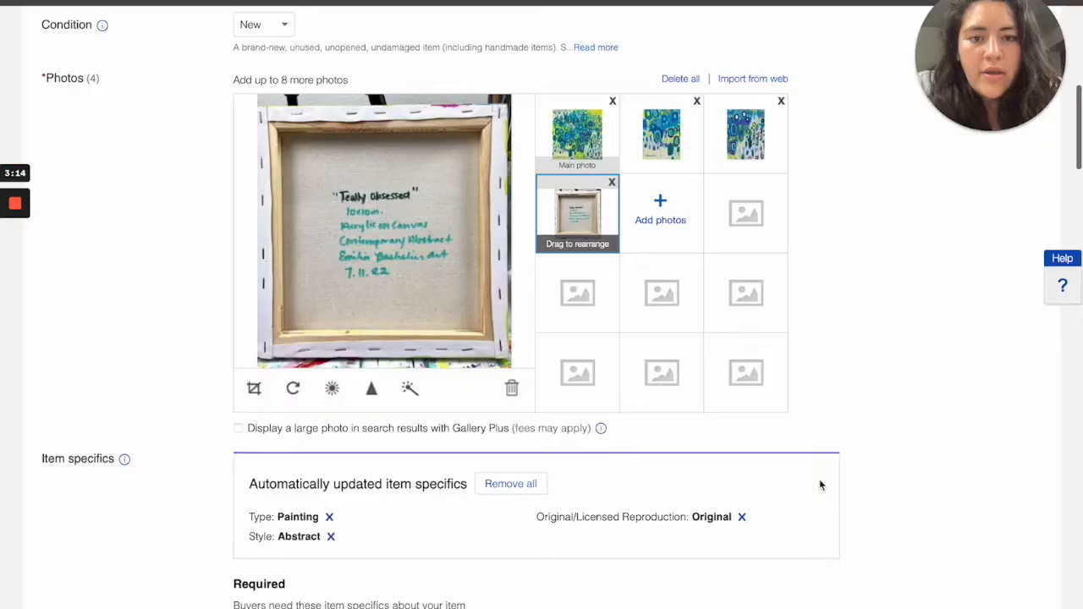
Examine the item specifics and the options offered for the required Type
scroll(819, 485, "down", 3)
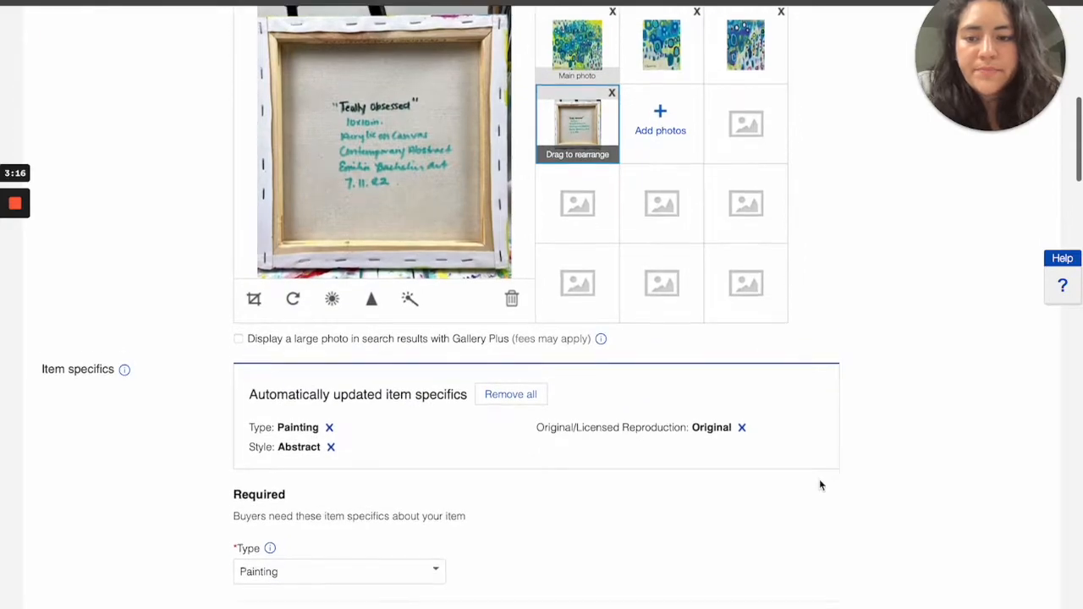
scroll(819, 484, "down", 2)
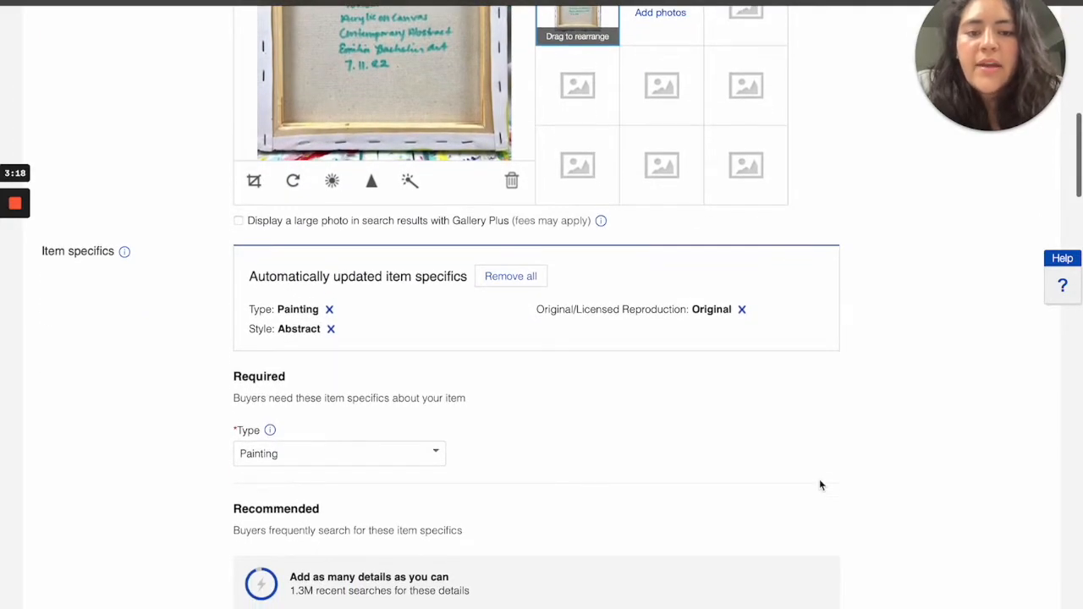
scroll(819, 485, "down", 1)
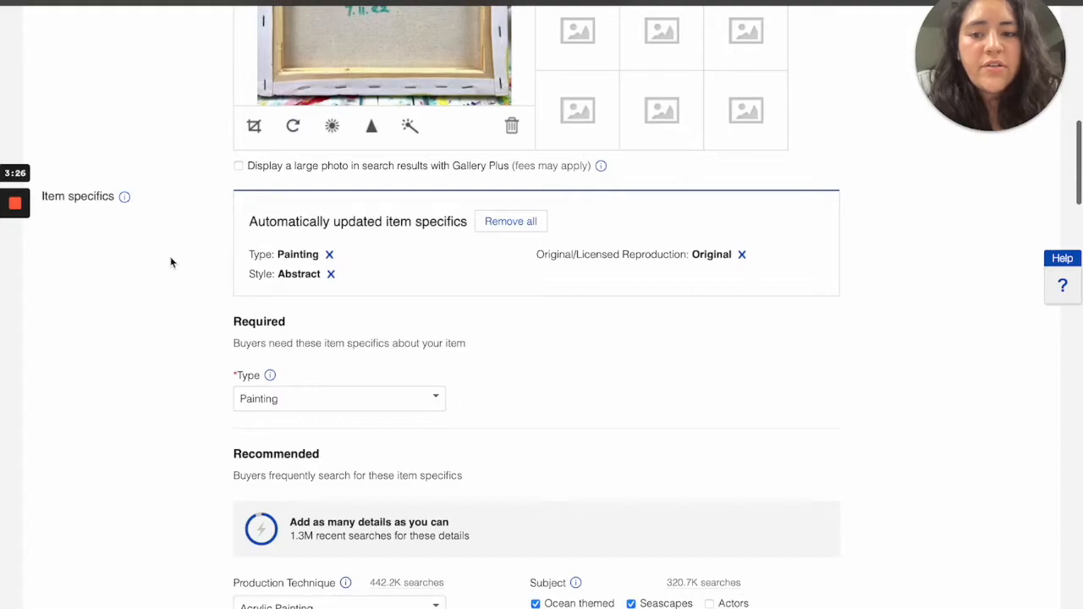
scroll(380, 295, "down", 3)
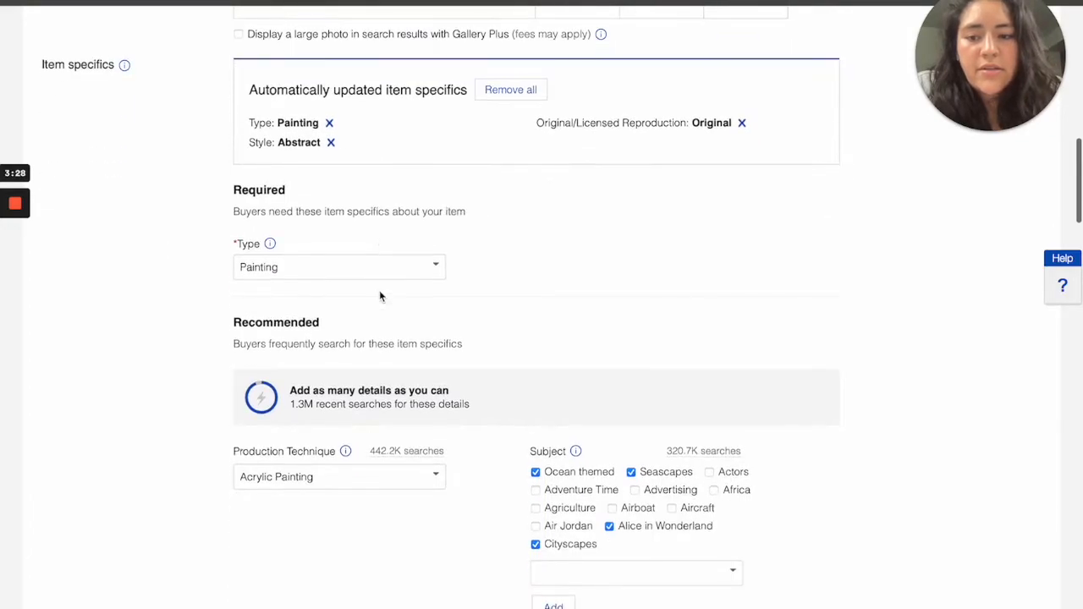
left_click(437, 267)
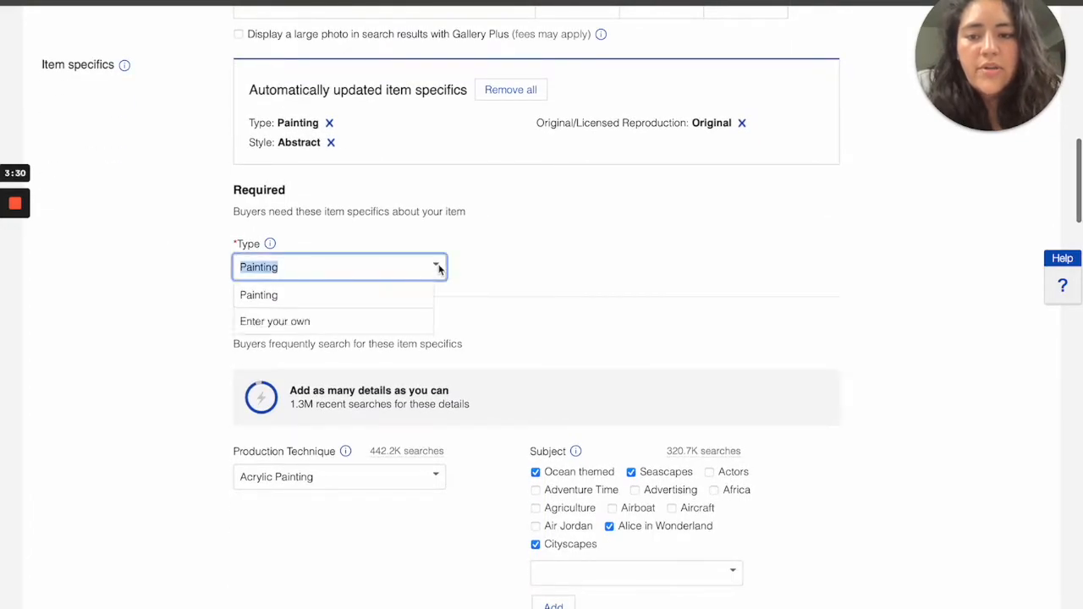
left_click(328, 271)
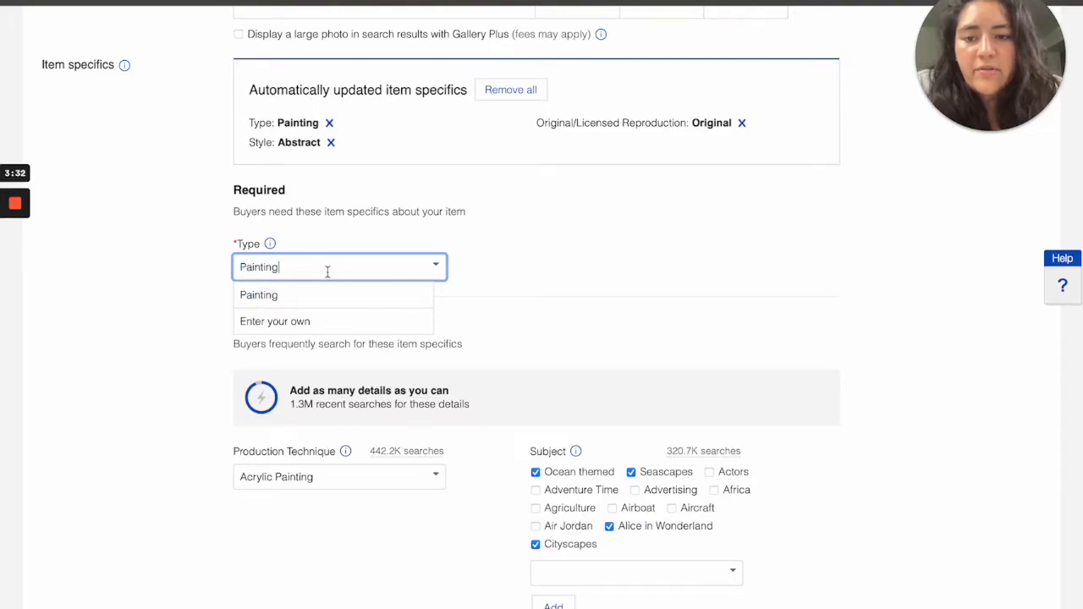
left_click(504, 267)
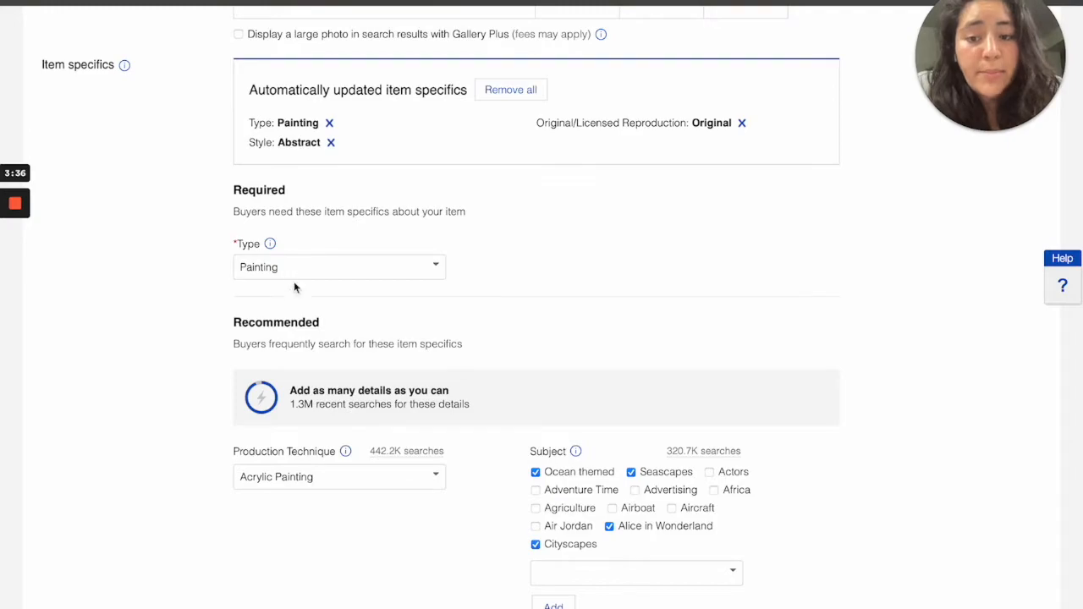
Add "Crowd of people" as a custom Subject in the recommended item specifics
scroll(212, 423, "down", 3)
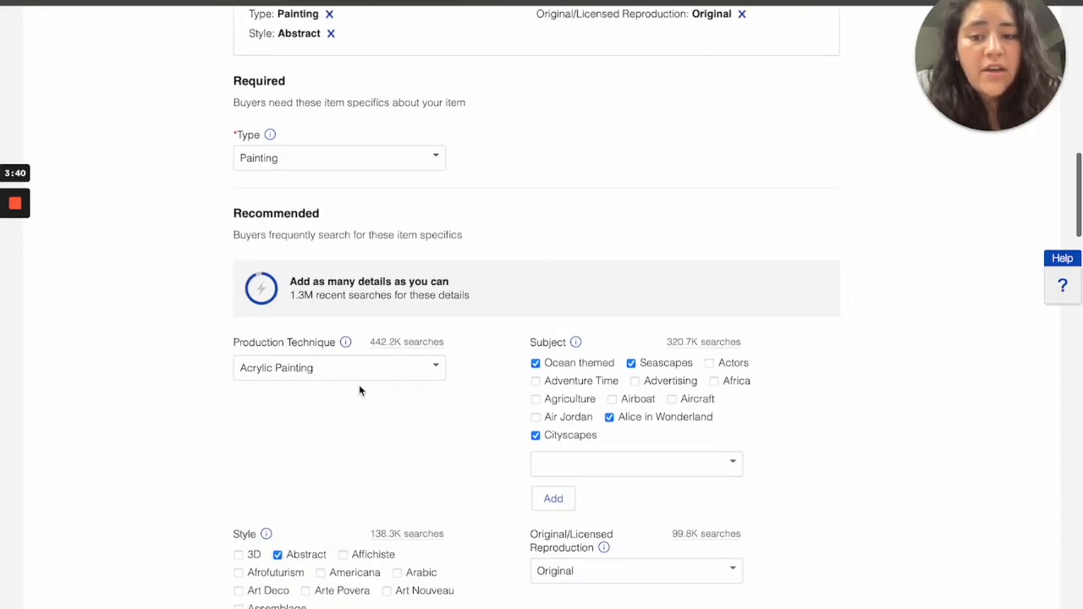
scroll(359, 384, "down", 2)
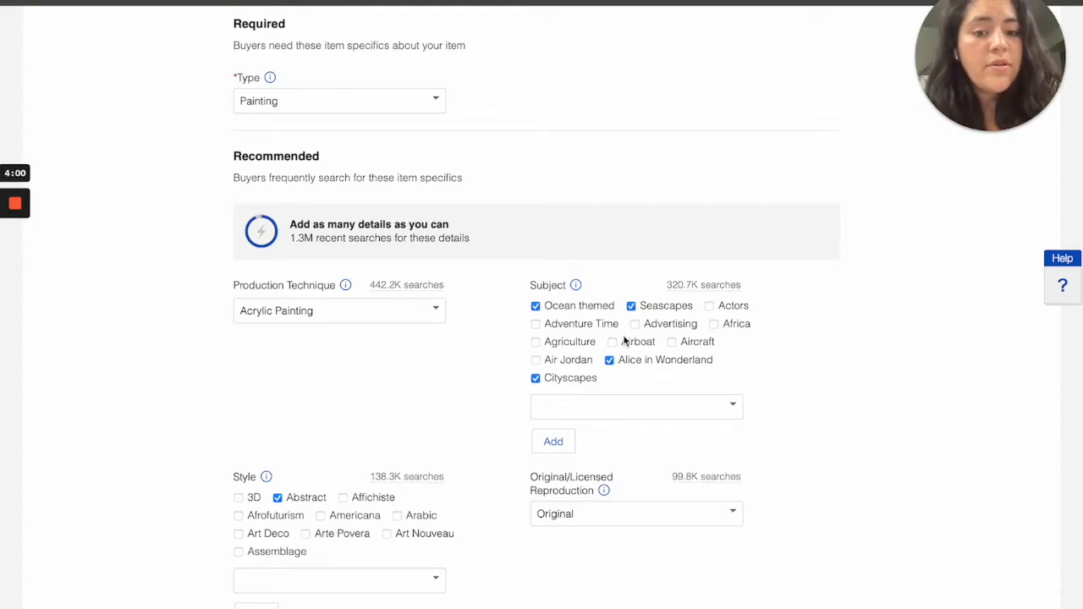
left_click(612, 404)
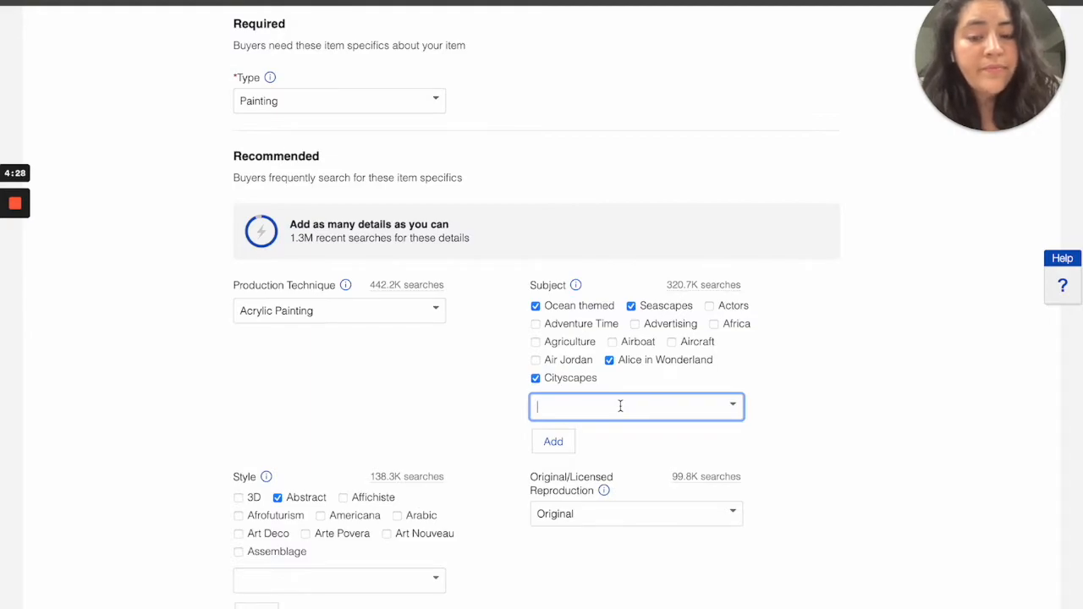
type("Crowd of people")
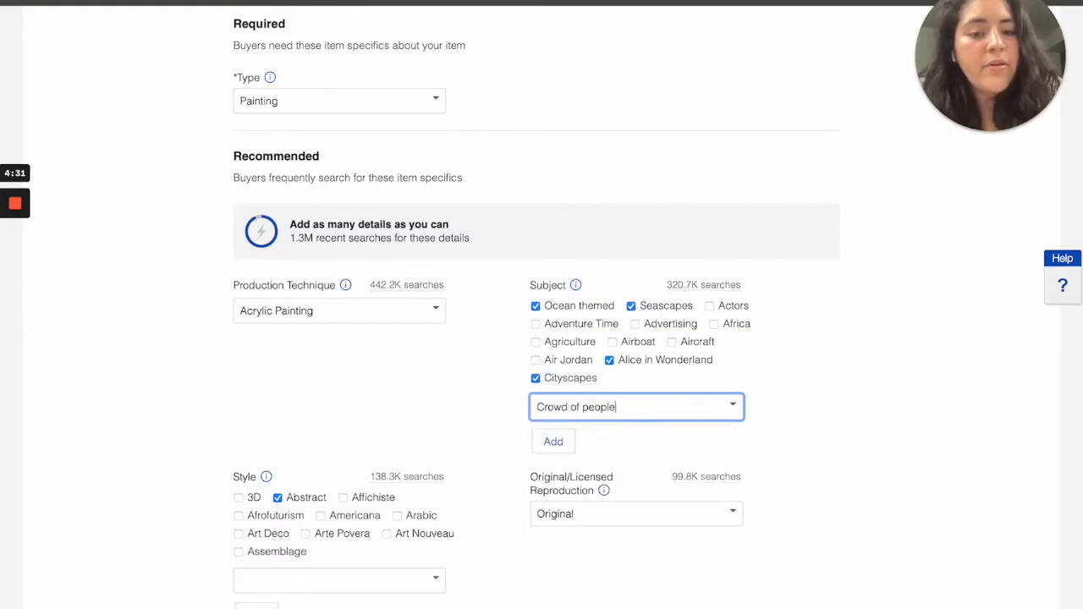
left_click(559, 448)
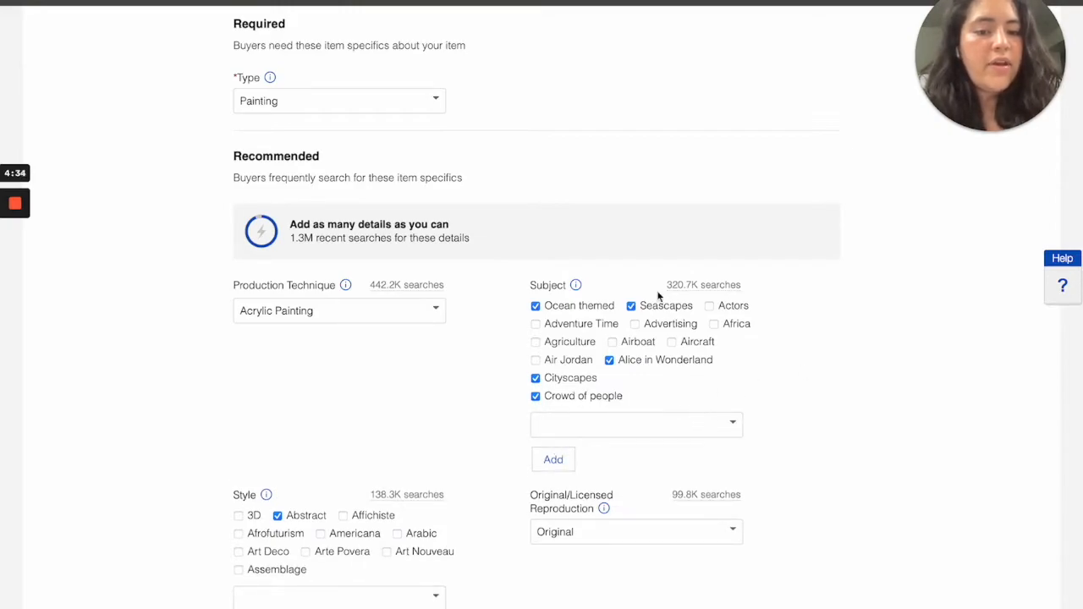
Add "Contemporary Art" as an additional Style in the recommended item specifics
scroll(510, 435, "down", 3)
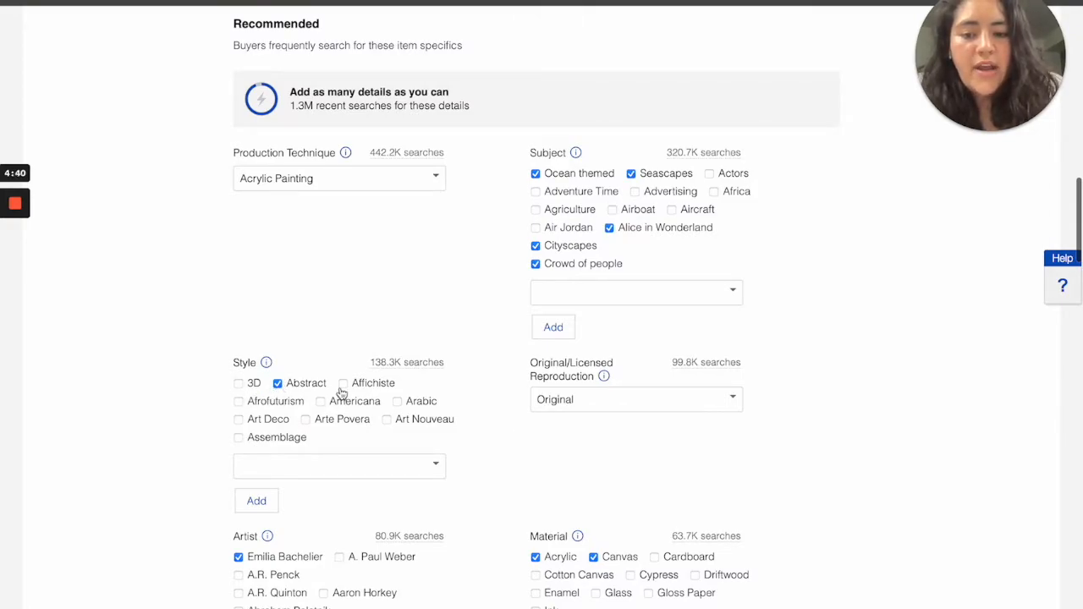
left_click(379, 462)
type("Conte")
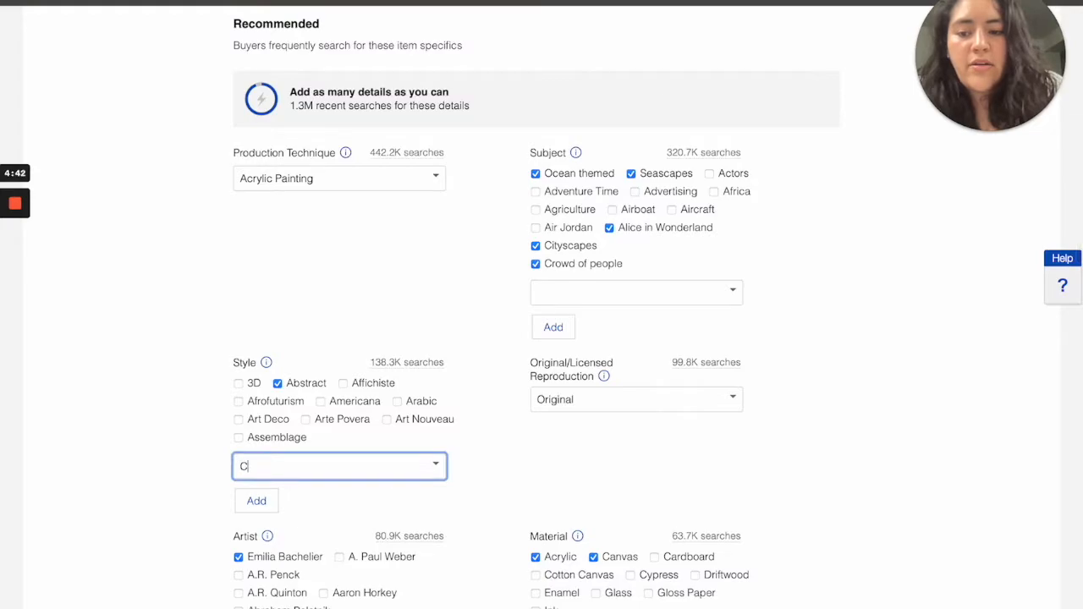
left_click(369, 494)
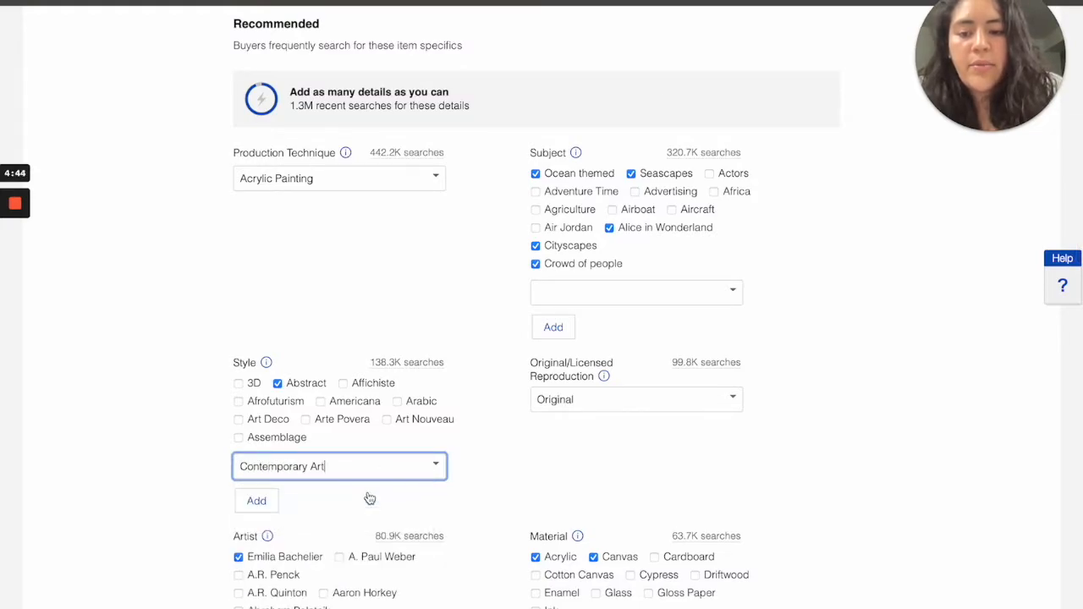
scroll(356, 498, "down", 1)
left_click(257, 463)
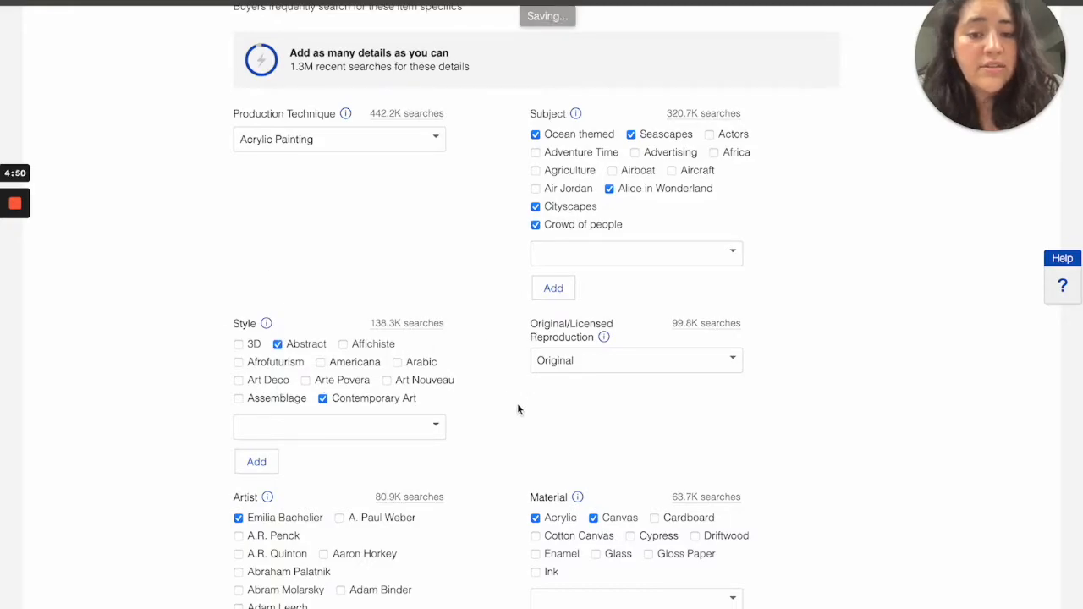
View the options offered for Original/Licensed Reproduction, leaving the painting marked as Original
scroll(517, 406, "down", 1)
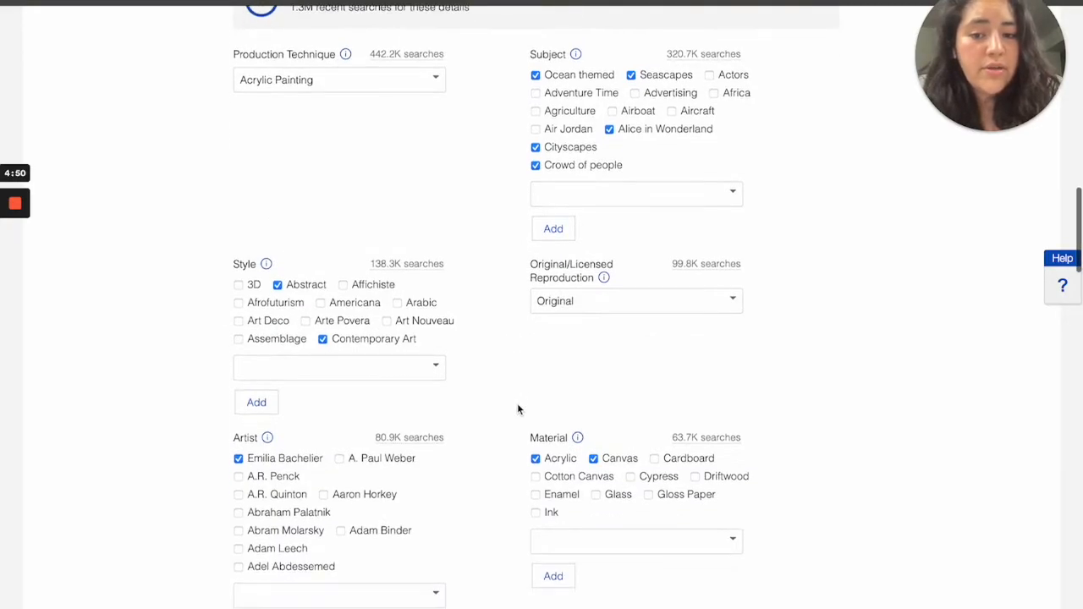
left_click(597, 300)
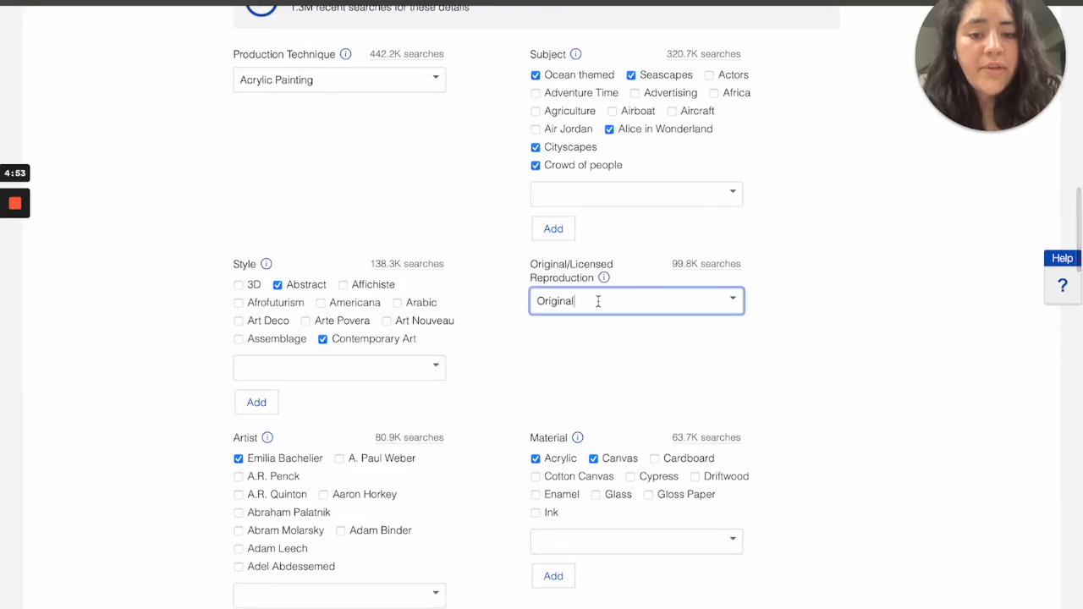
left_click(733, 302)
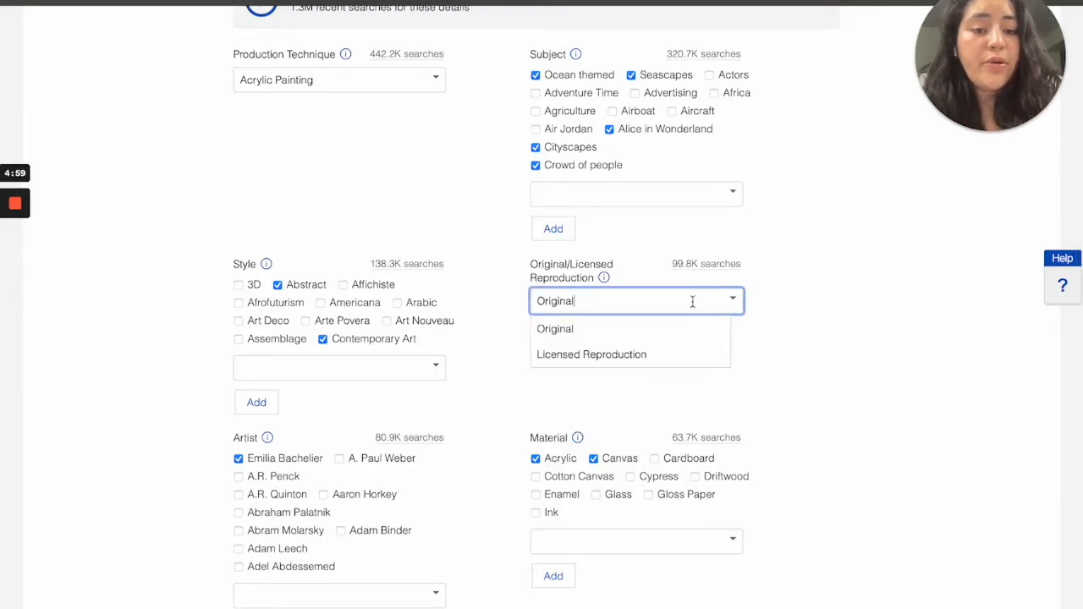
left_click(808, 307)
Review the remaining recommended item specifics, from artist and material through features, size, production year, region of origin and item dimensions
scroll(484, 418, "down", 3)
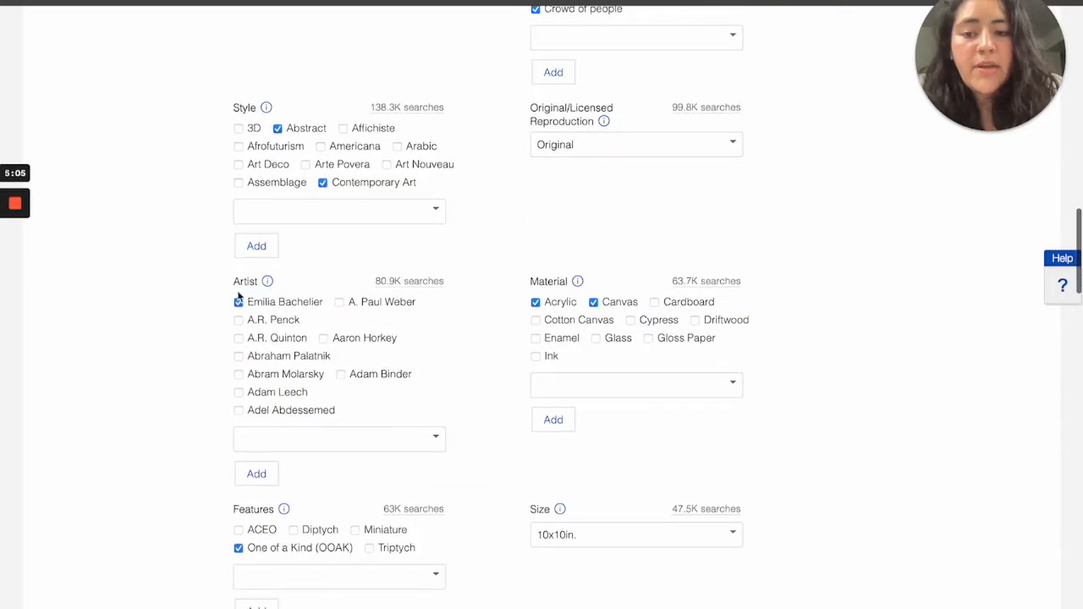
scroll(461, 372, "down", 1)
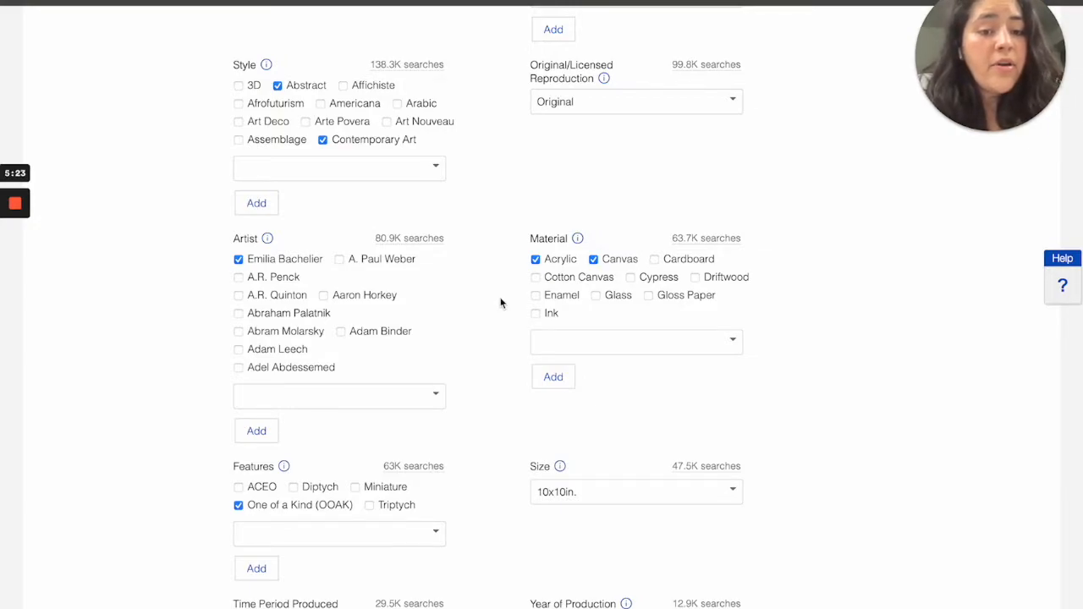
scroll(500, 303, "down", 1)
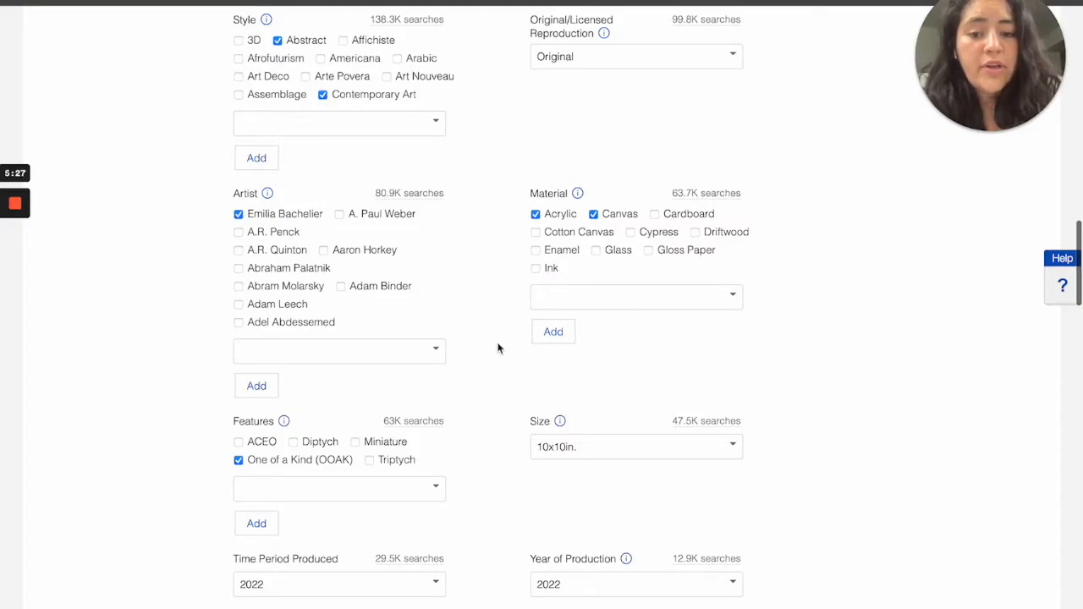
scroll(491, 389, "down", 3)
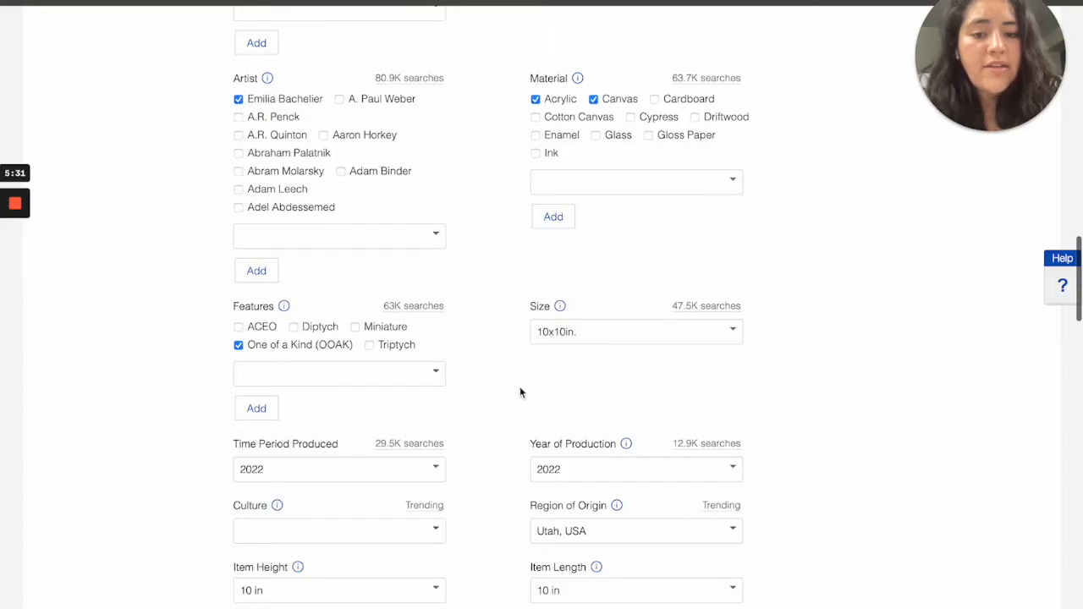
scroll(499, 380, "down", 2)
scroll(499, 380, "down", 2)
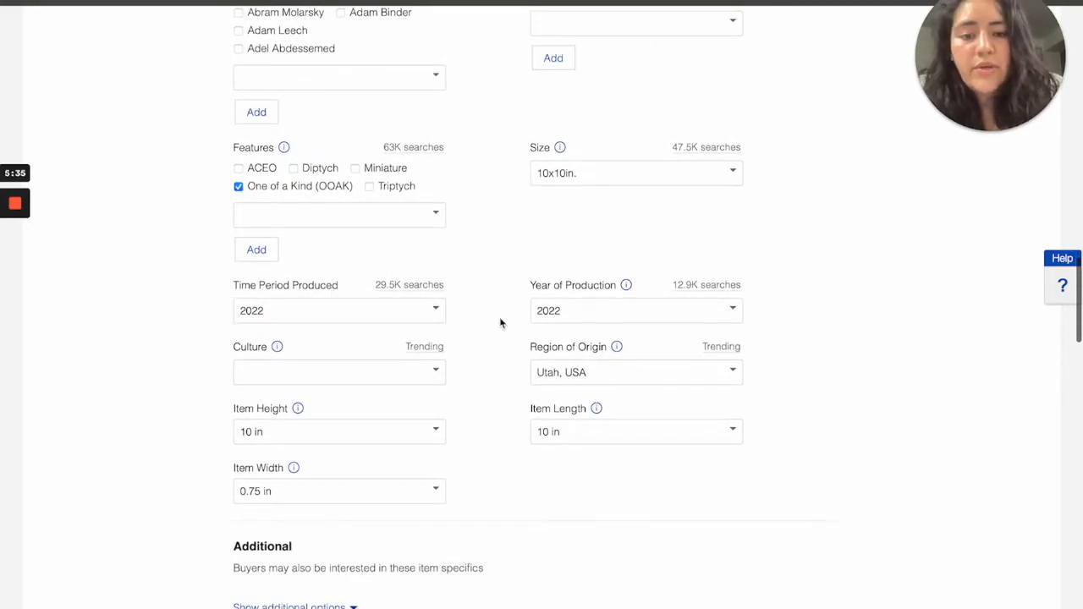
scroll(281, 366, "down", 2)
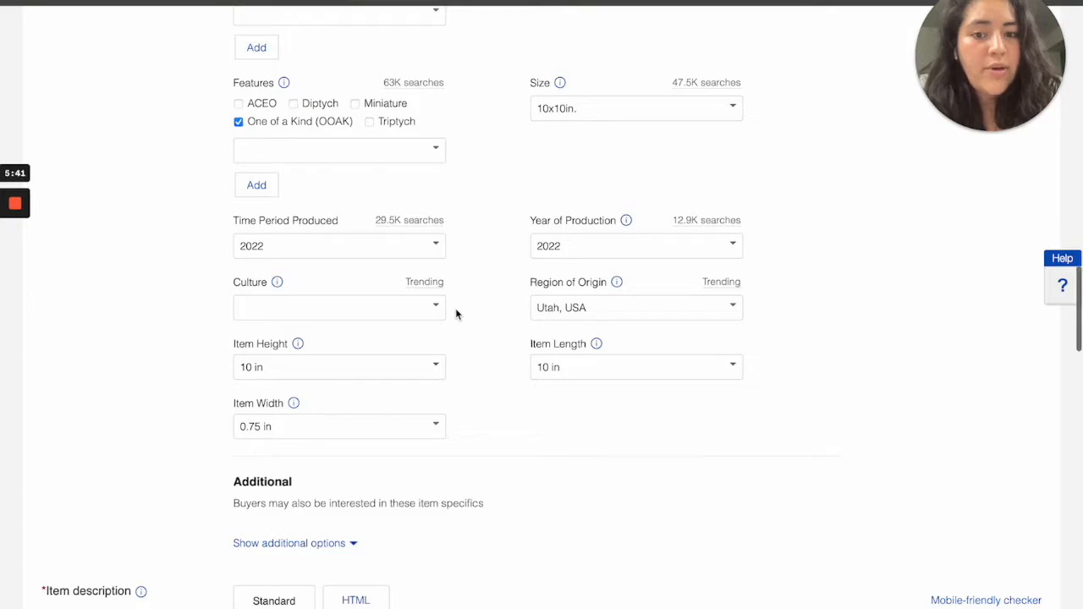
scroll(455, 313, "down", 1)
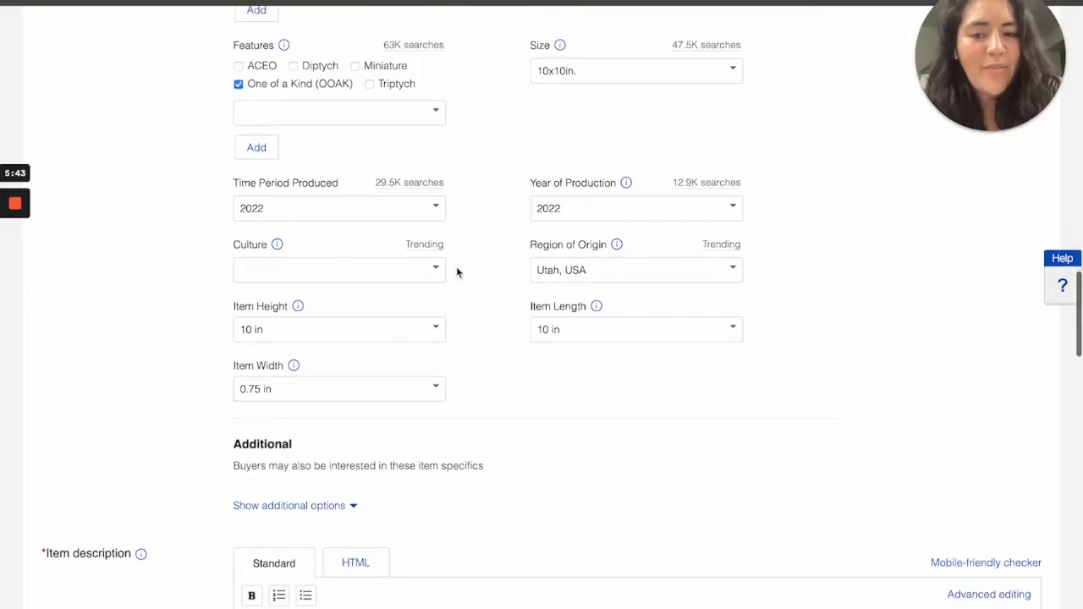
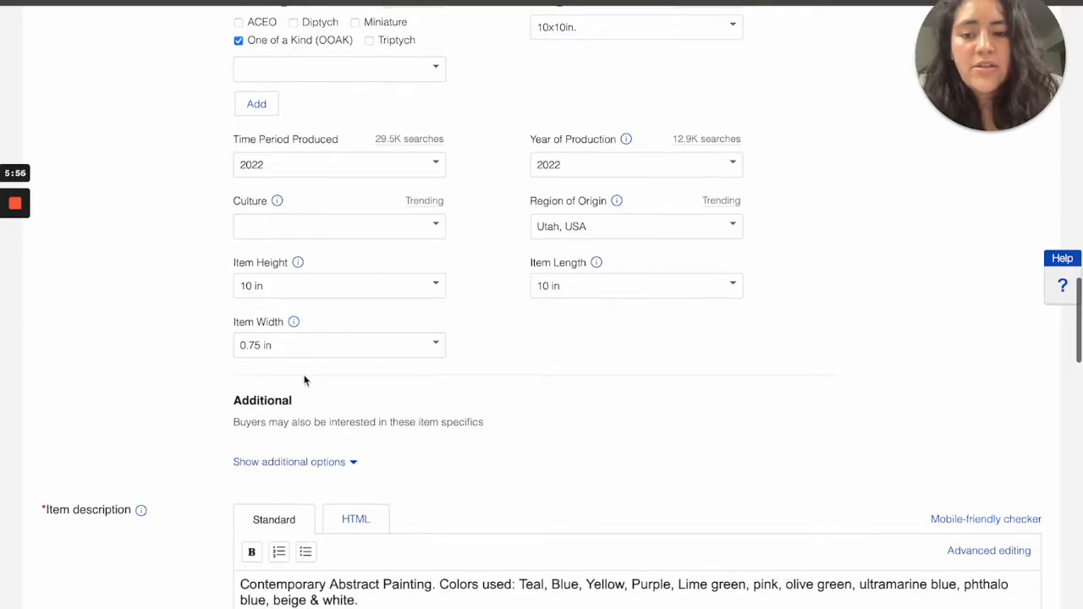
Read through the item description for the painting's colours, size, title, finish, artist and shipping notes
scroll(305, 380, "down", 1)
scroll(216, 424, "down", 5)
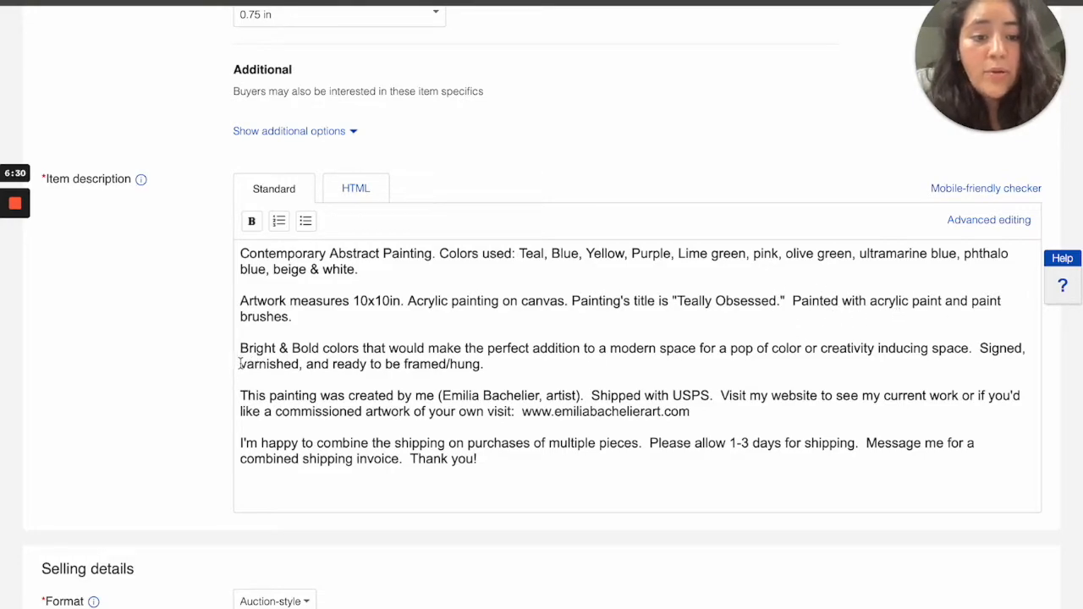
scroll(240, 364, "down", 1)
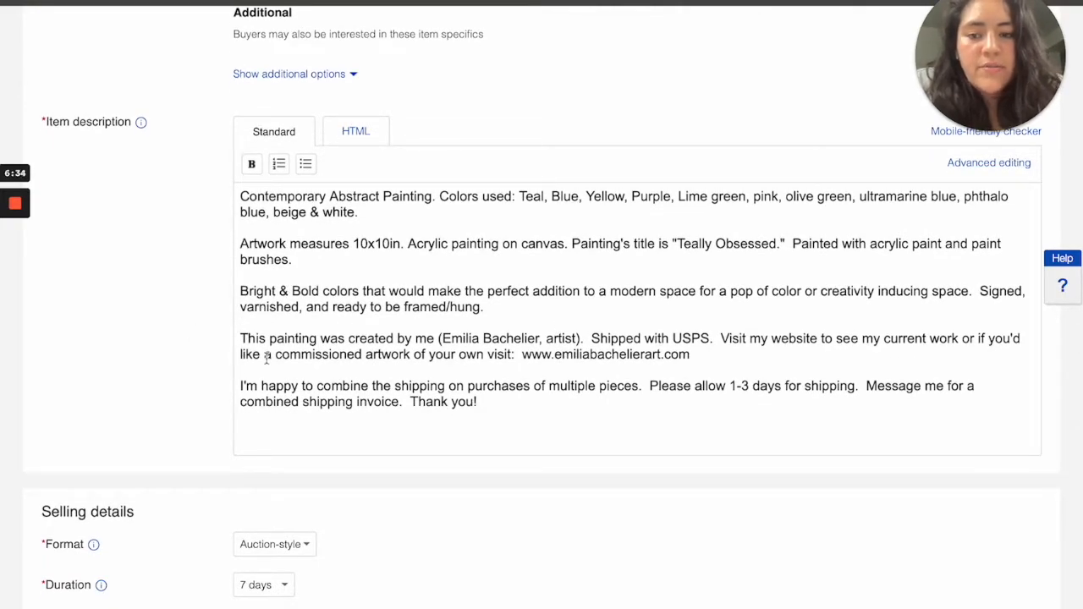
scroll(266, 359, "down", 1)
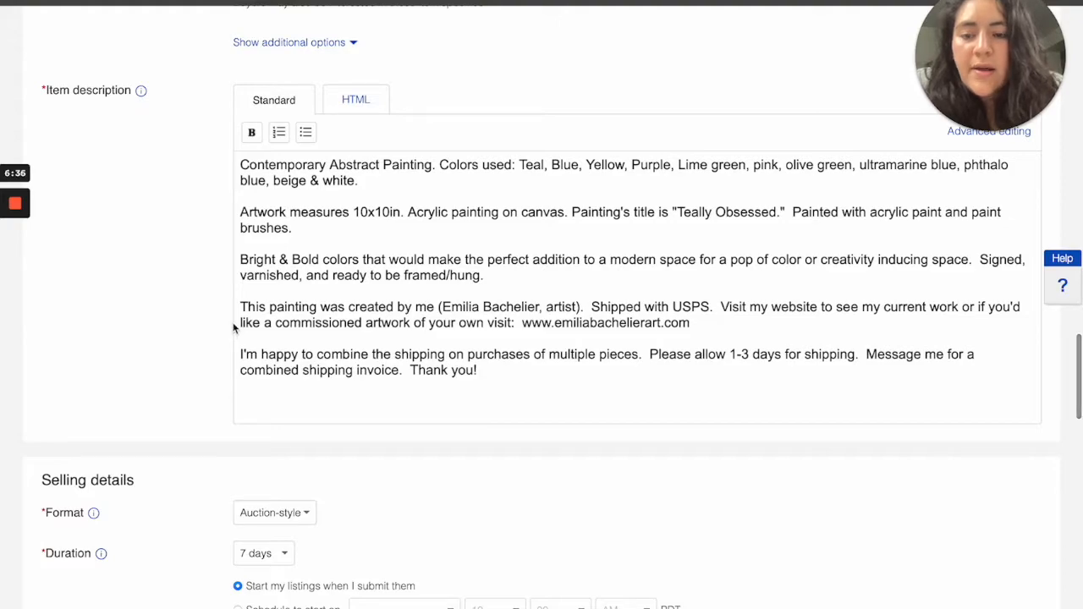
scroll(235, 330, "down", 1)
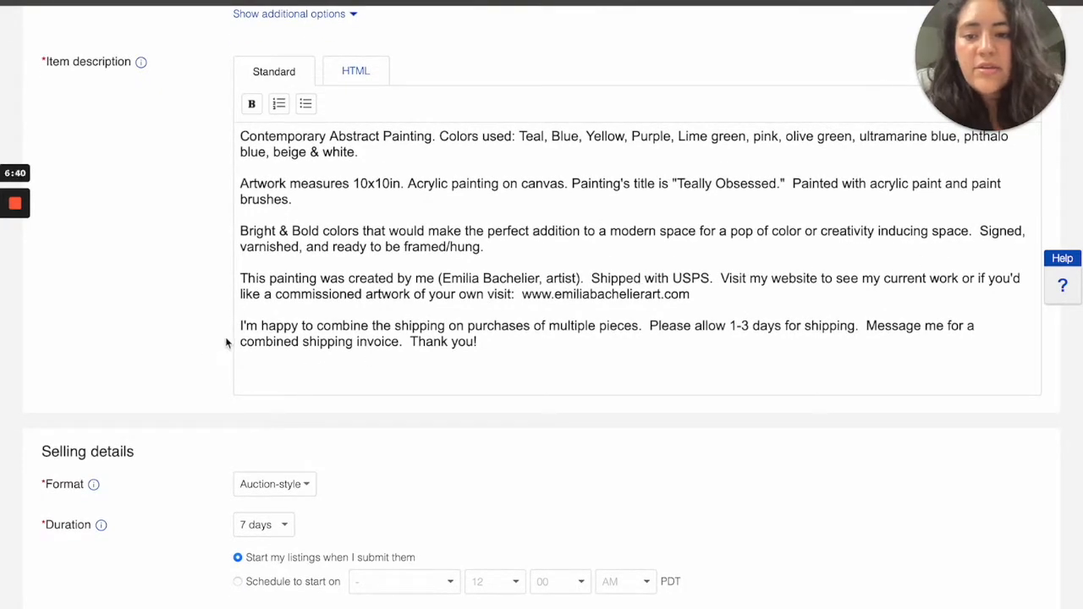
scroll(229, 332, "down", 2)
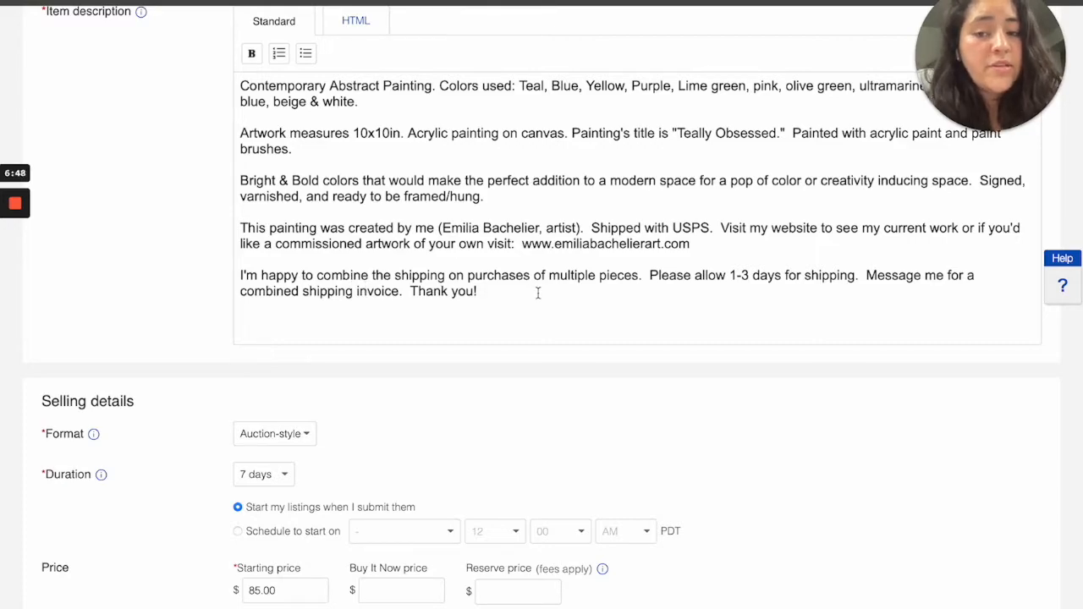
scroll(538, 293, "down", 1)
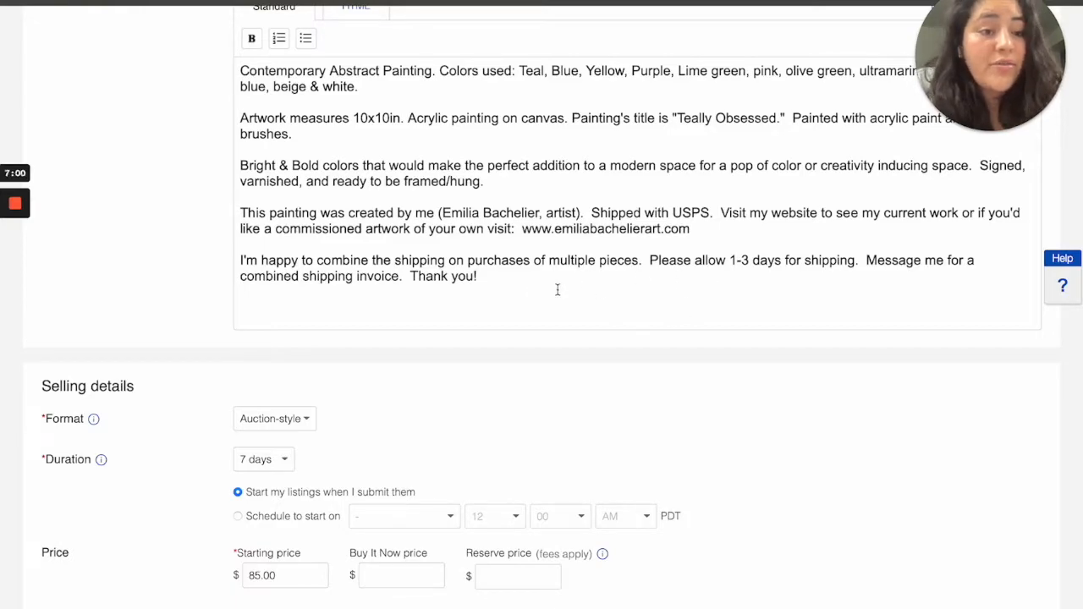
scroll(558, 289, "down", 1)
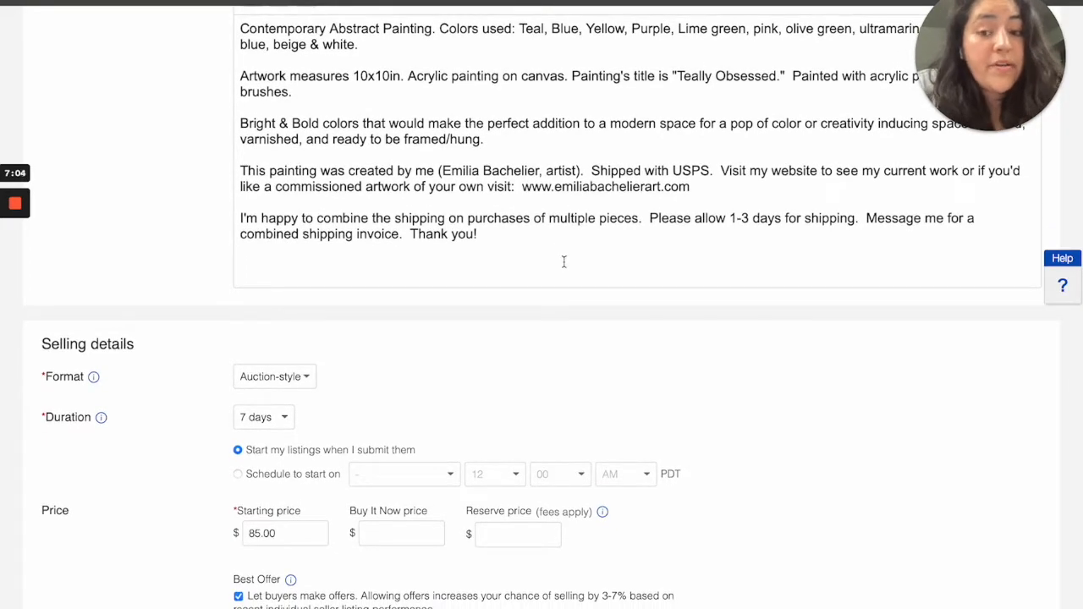
In the selling details, choose the Auction-style format and a duration of 7 days
scroll(564, 261, "down", 4)
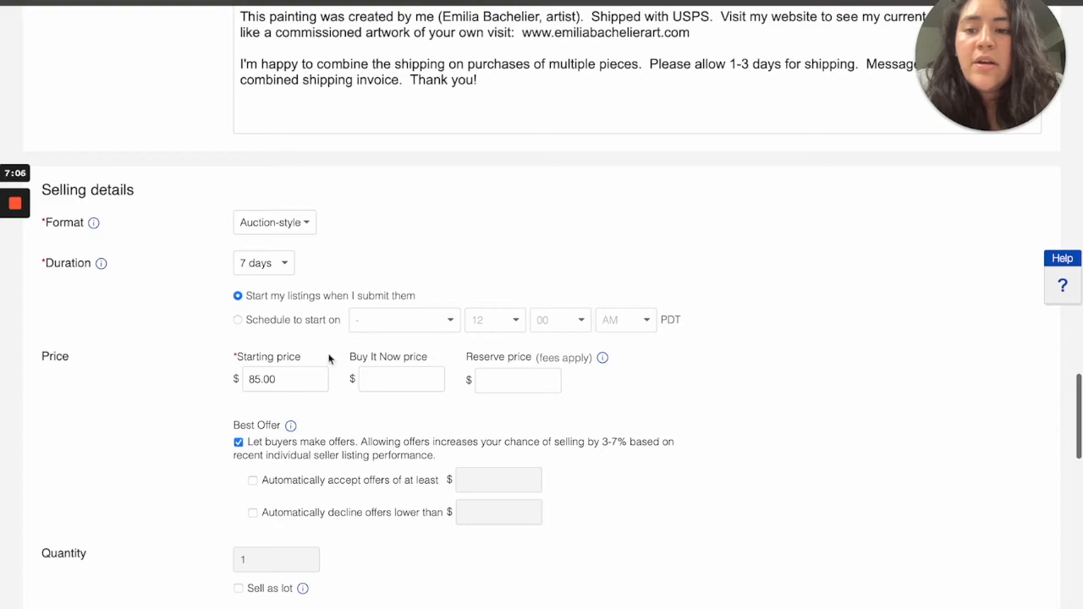
scroll(218, 261, "down", 1)
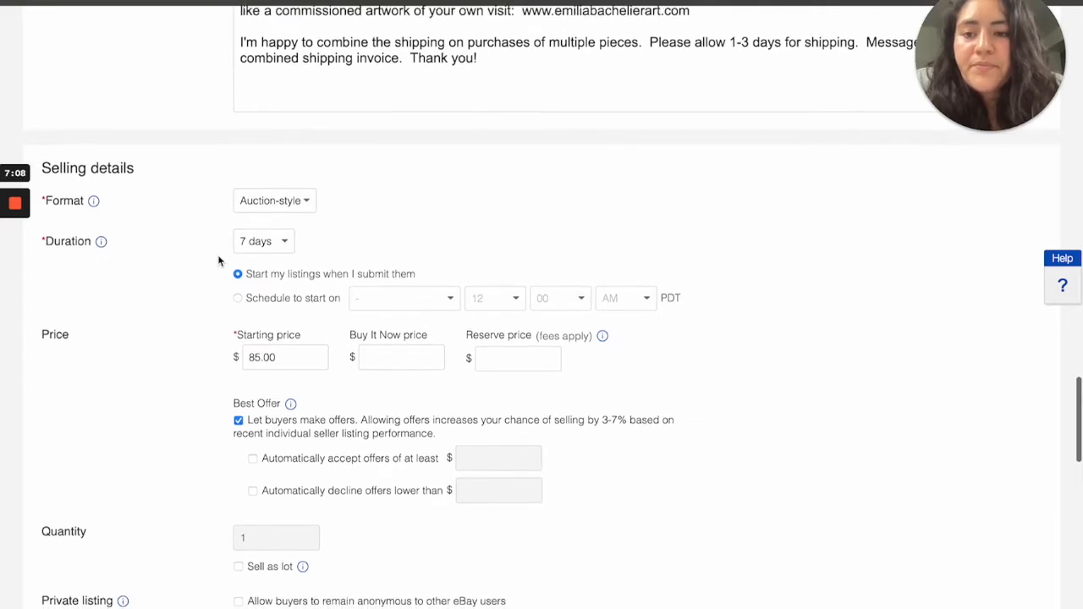
left_click(306, 198)
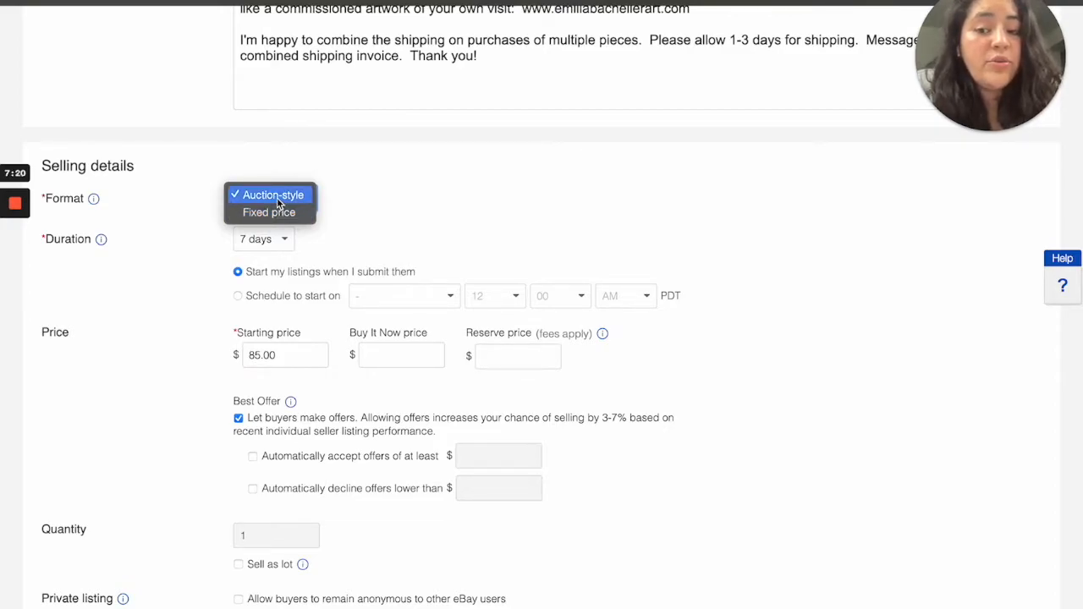
left_click(276, 198)
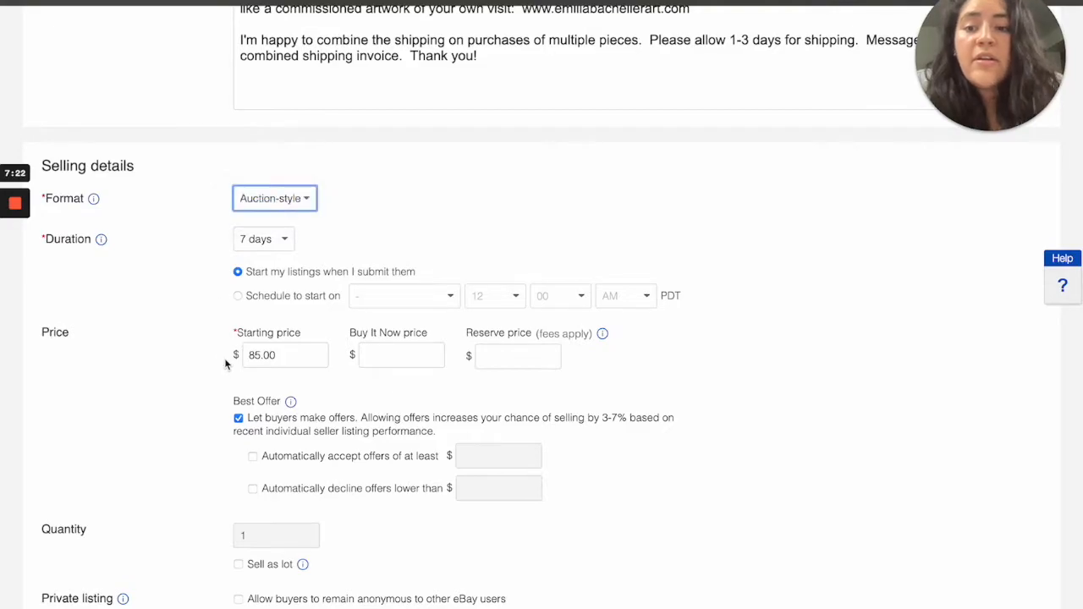
scroll(228, 346, "down", 2)
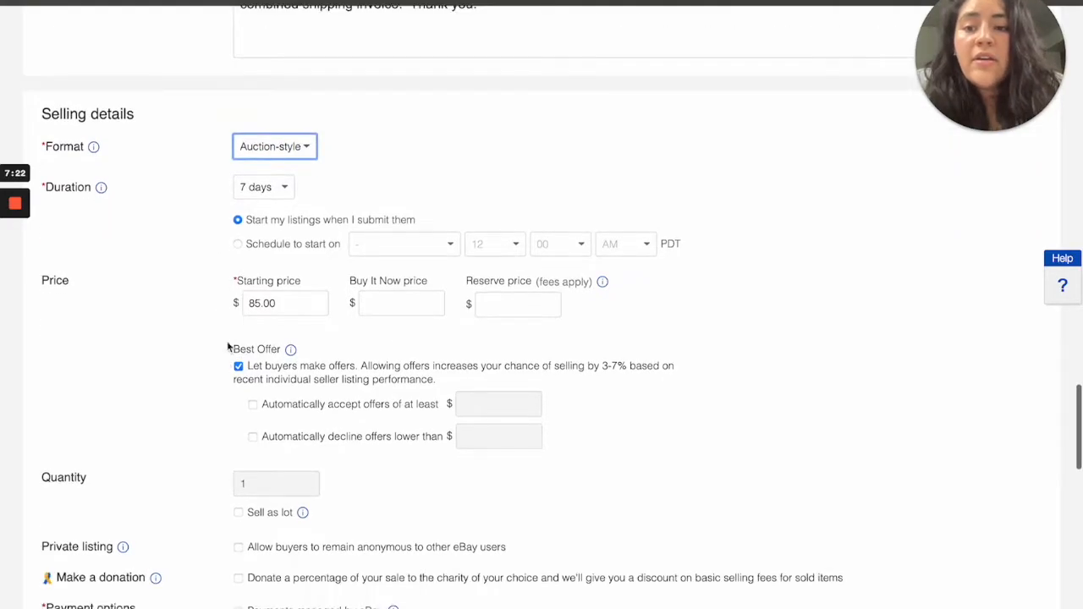
left_click(269, 194)
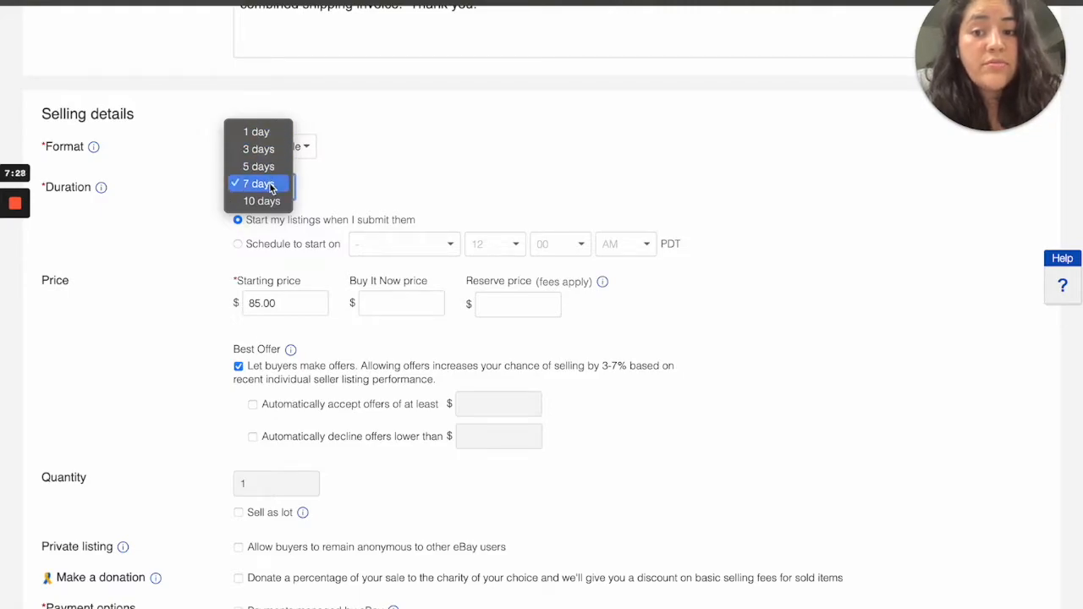
left_click(271, 186)
Check the minimum amount required for a Buy It Now price, leaving the field empty
scroll(196, 310, "down", 1)
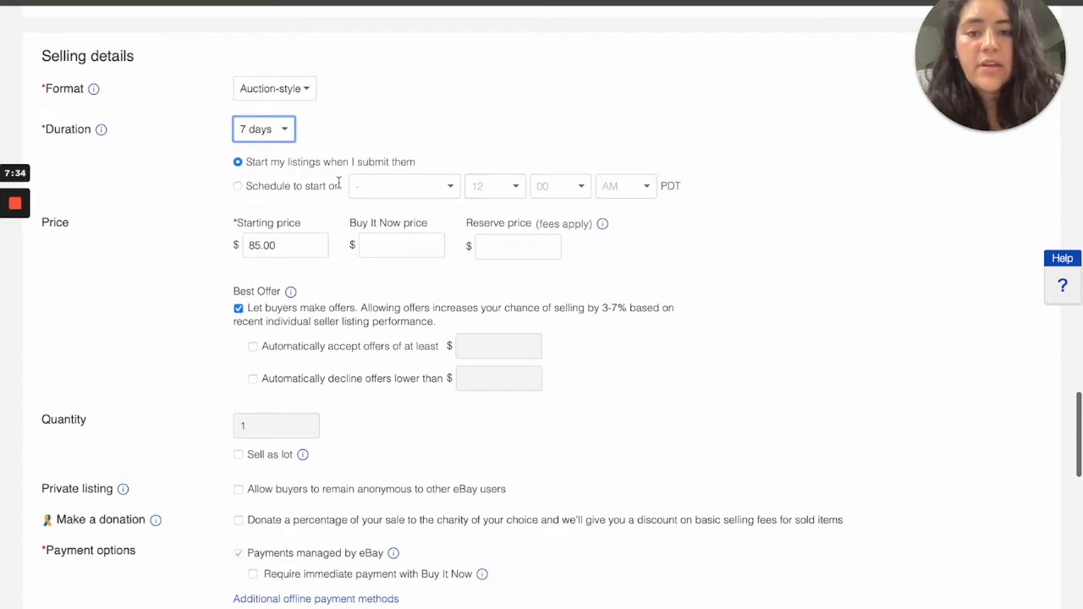
scroll(212, 312, "down", 1)
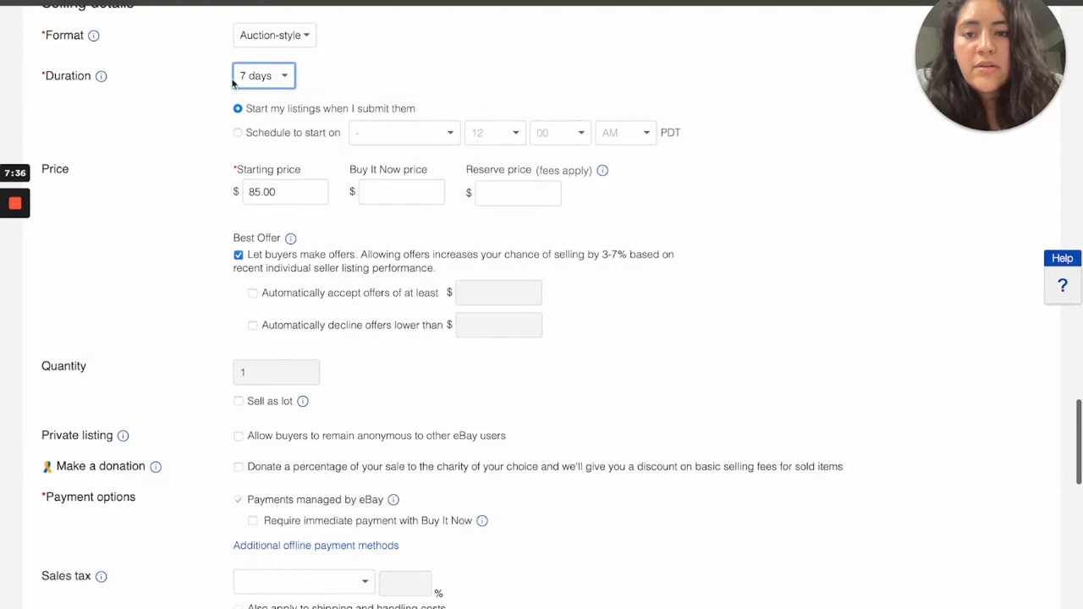
scroll(228, 198, "down", 1)
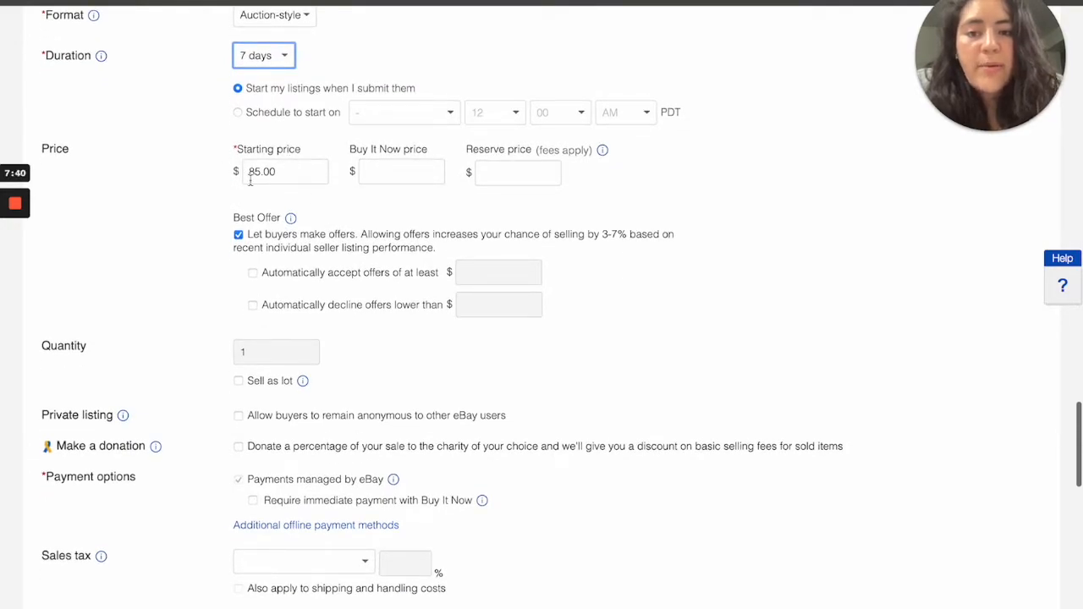
left_click(409, 172)
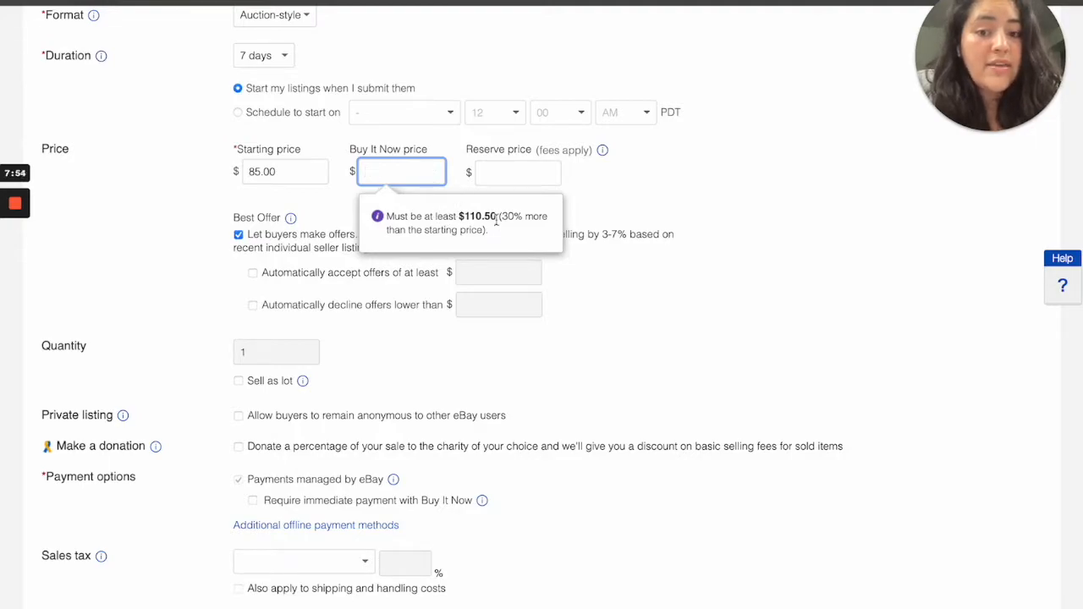
left_click(341, 160)
Read the help explanation for the reserve price and close it, leaving the reserve price empty
scroll(420, 153, "down", 1)
left_click(509, 154)
left_click(602, 137)
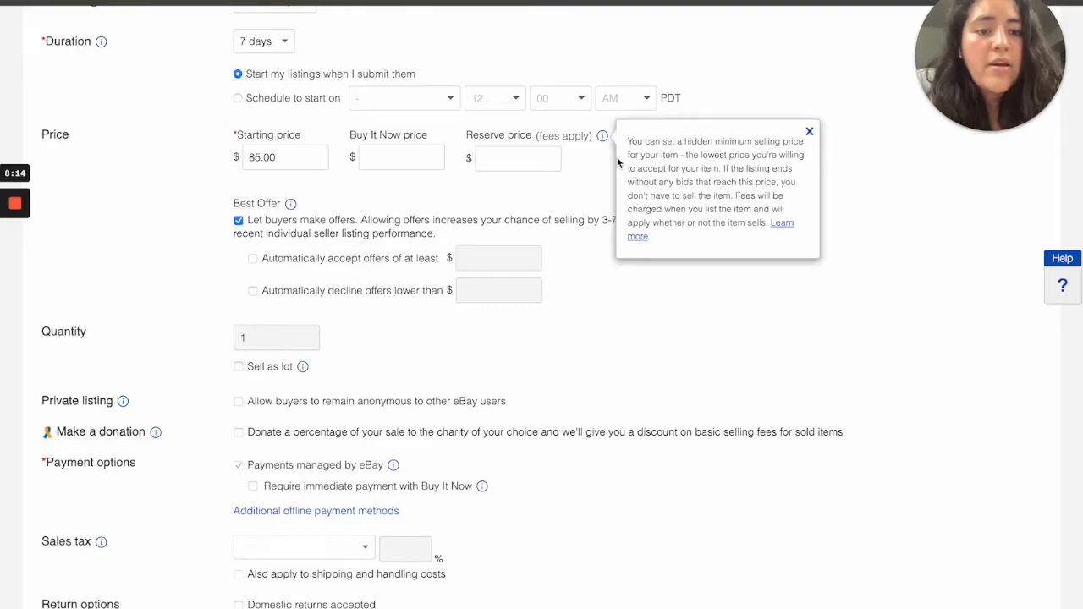
left_click(808, 137)
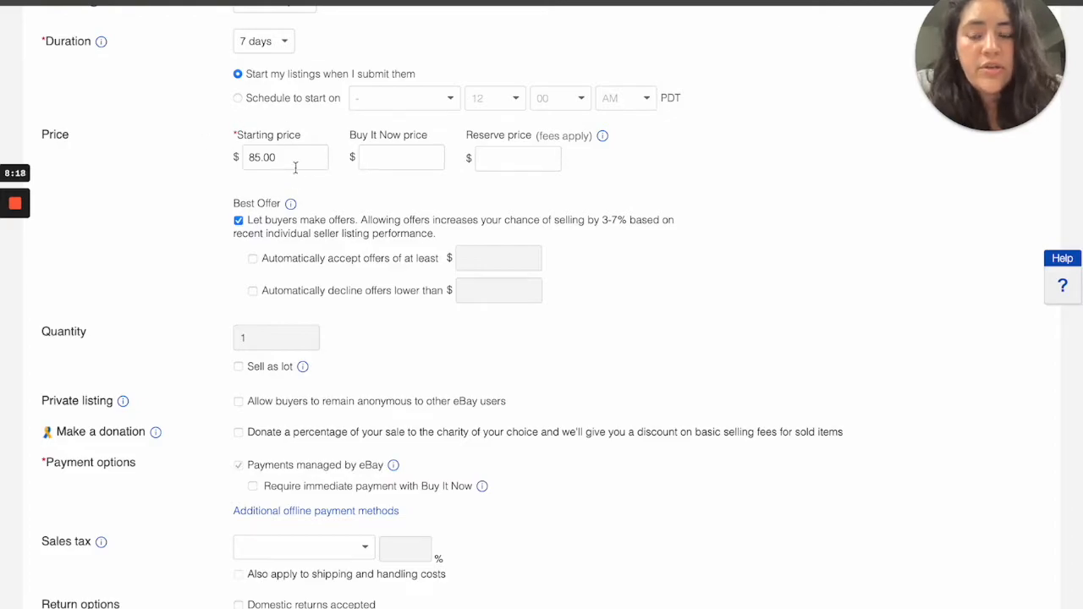
scroll(211, 245, "down", 1)
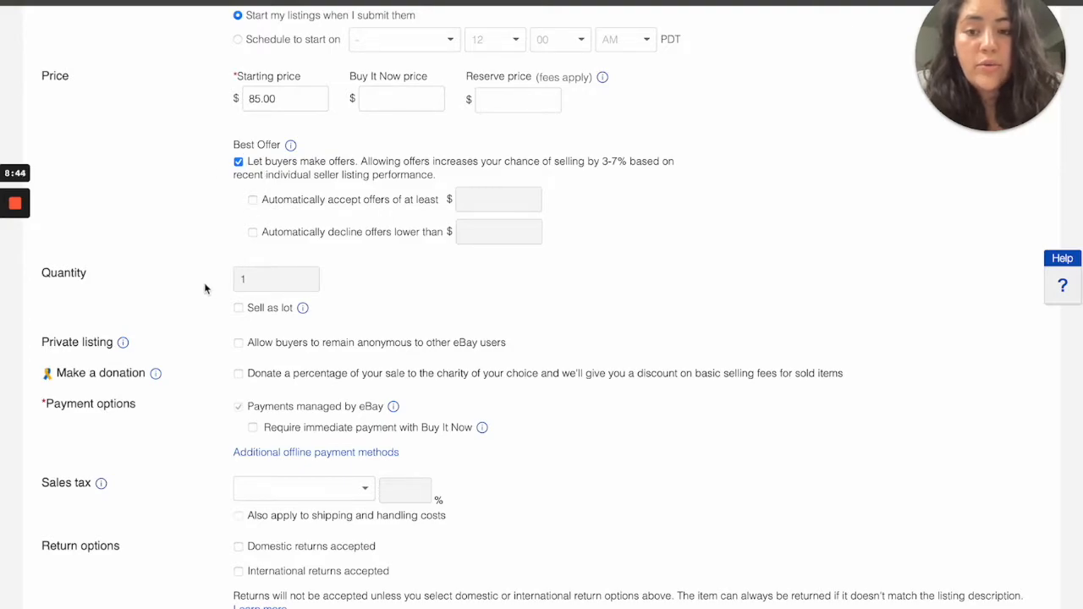
Review the Best Offer, quantity, private listing, donation and payment options in the selling details
scroll(205, 288, "down", 1)
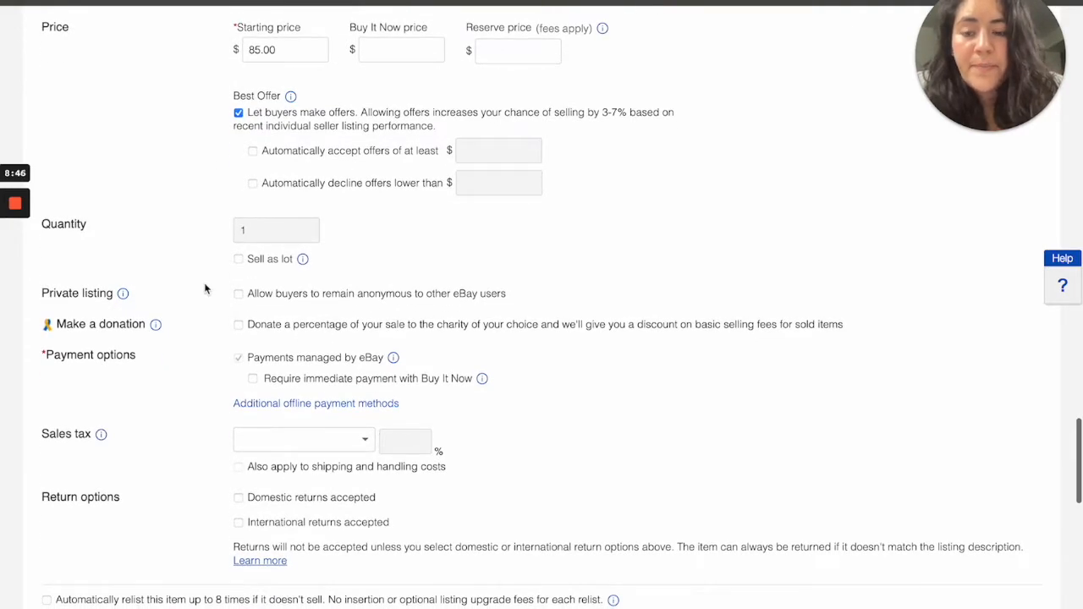
scroll(205, 289, "down", 1)
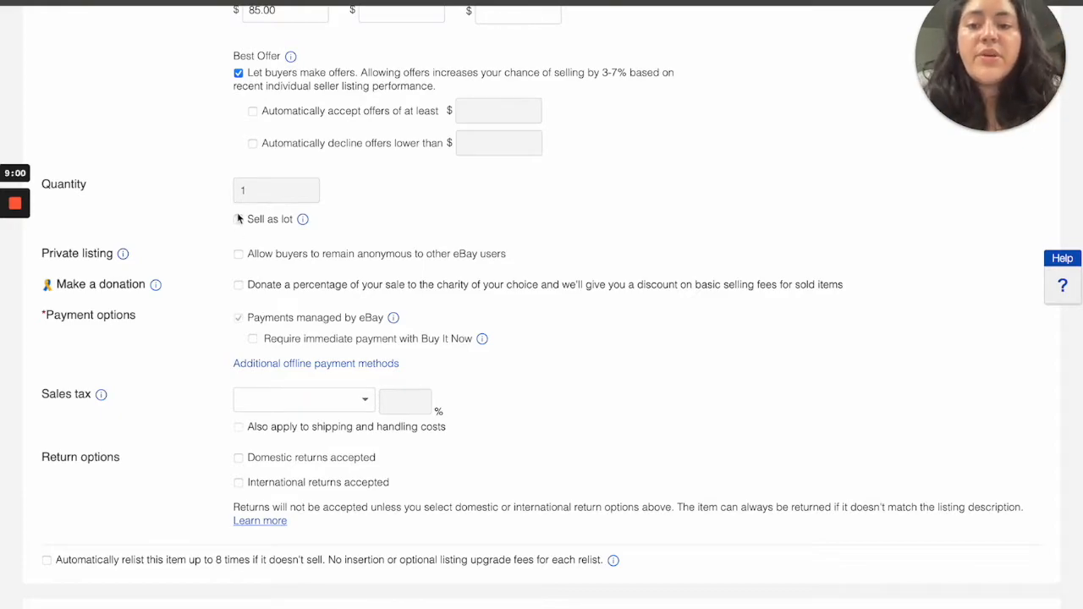
scroll(258, 280, "up", 1)
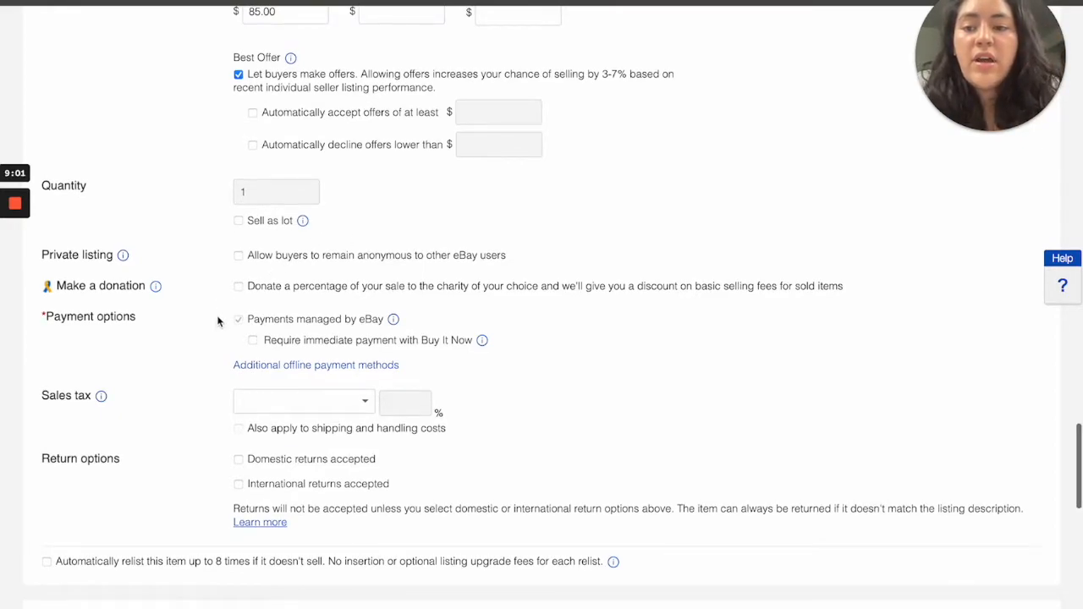
scroll(218, 322, "down", 2)
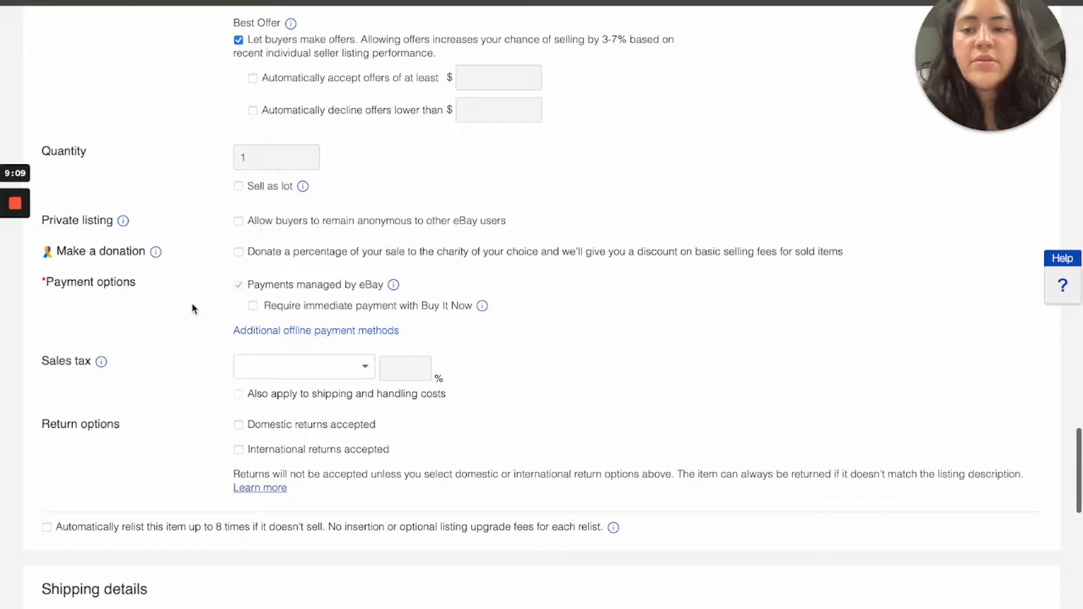
scroll(193, 305, "down", 1)
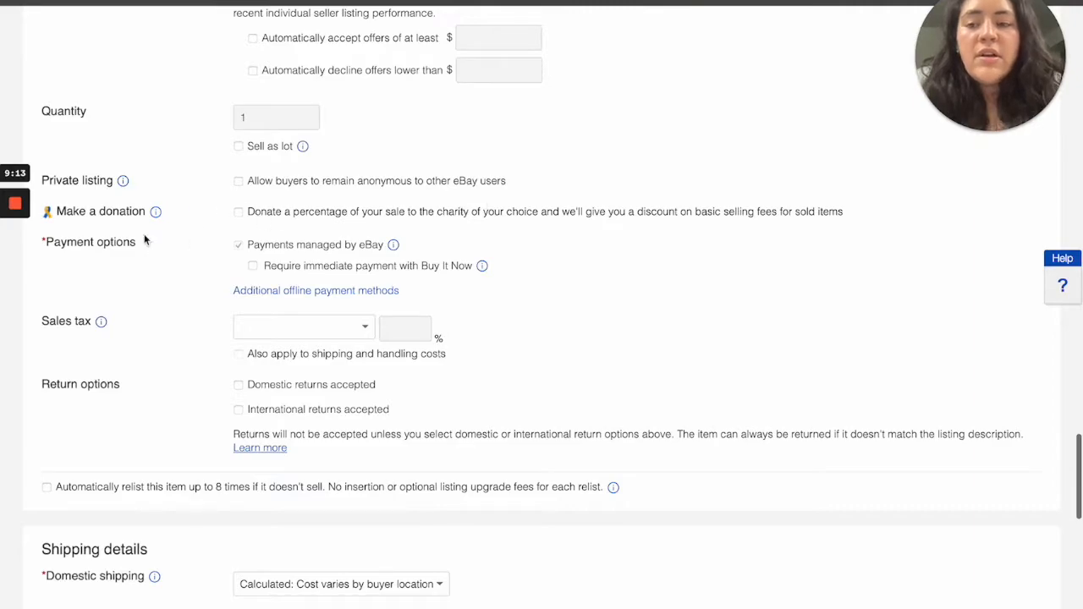
scroll(205, 267, "down", 1)
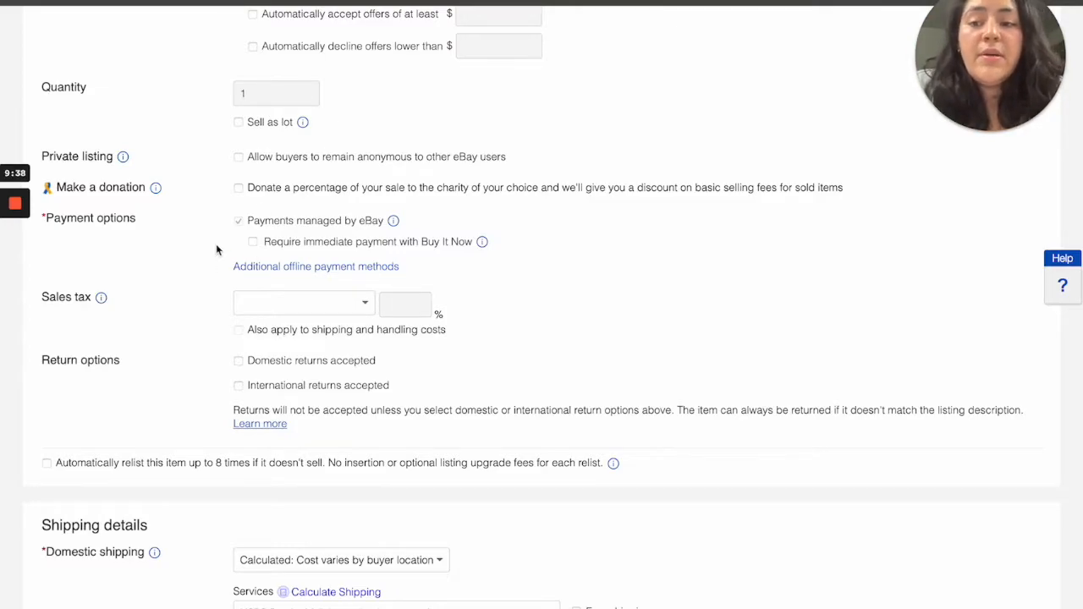
scroll(212, 299, "down", 1)
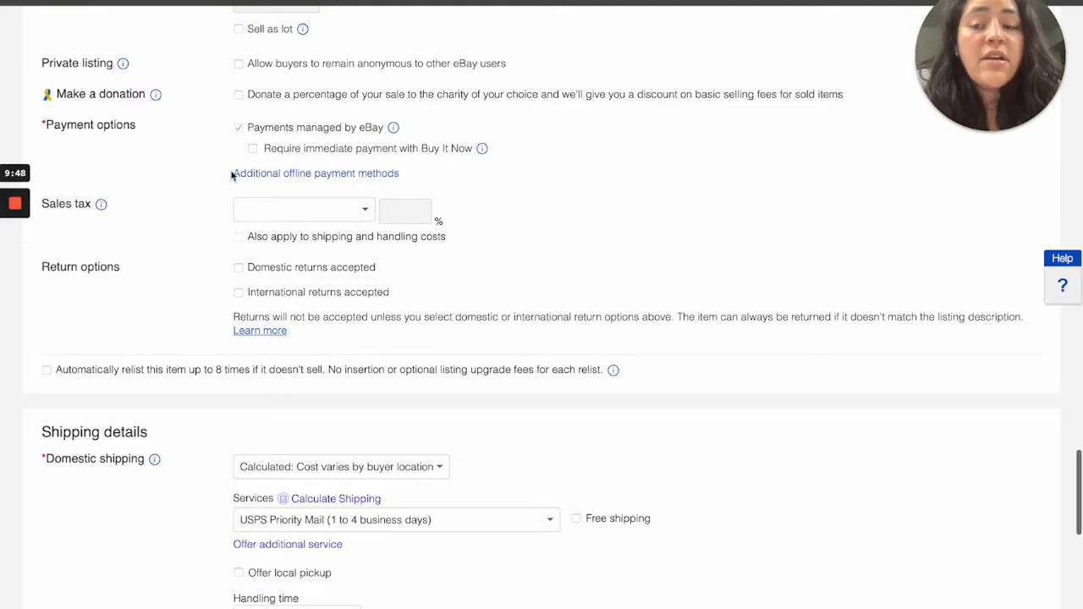
scroll(231, 176, "up", 1)
scroll(231, 175, "up", 5)
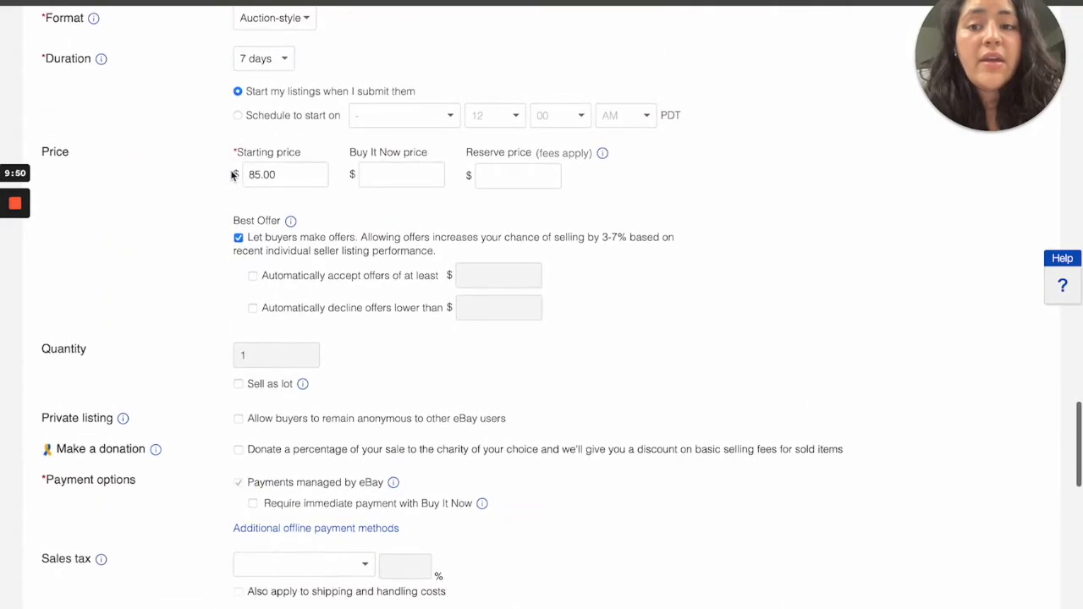
Read the help explanation for sales tax and close it, leaving the sales tax fields empty
scroll(209, 339, "down", 3)
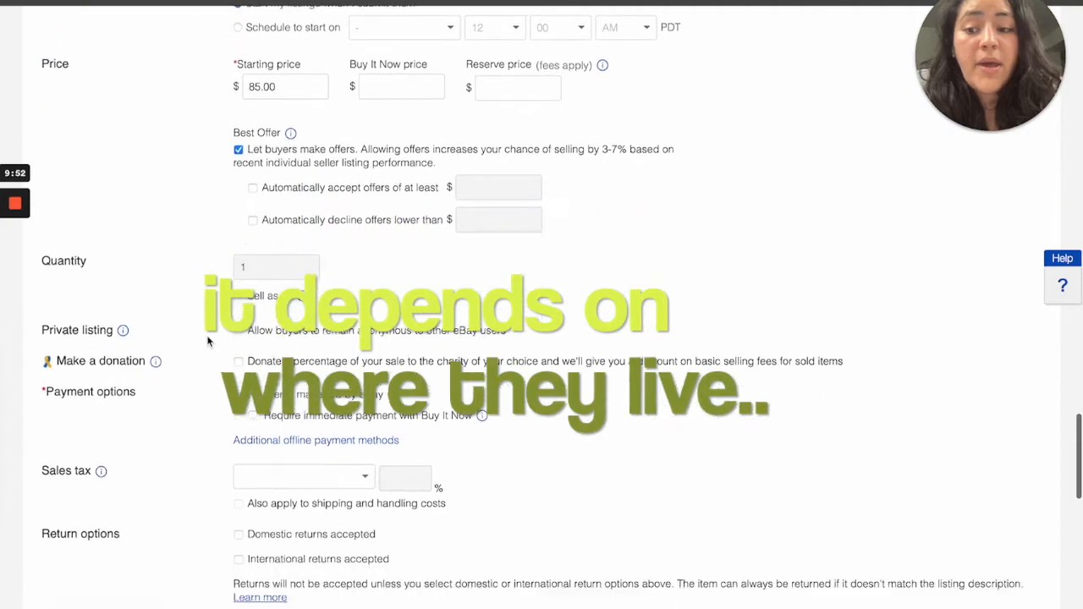
scroll(209, 341, "down", 2)
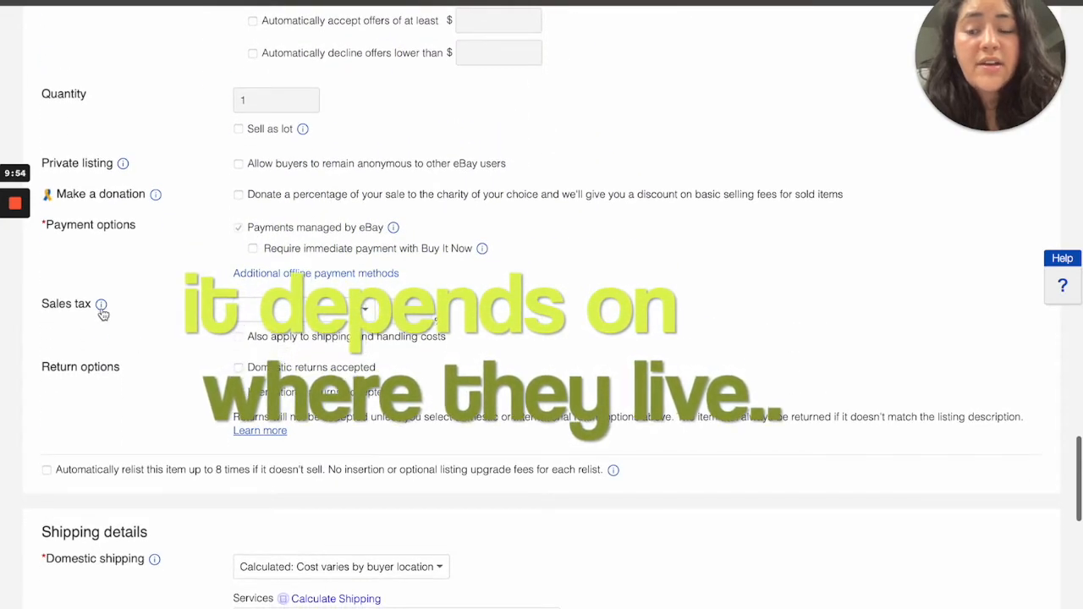
scroll(161, 383, "down", 1)
left_click(101, 251)
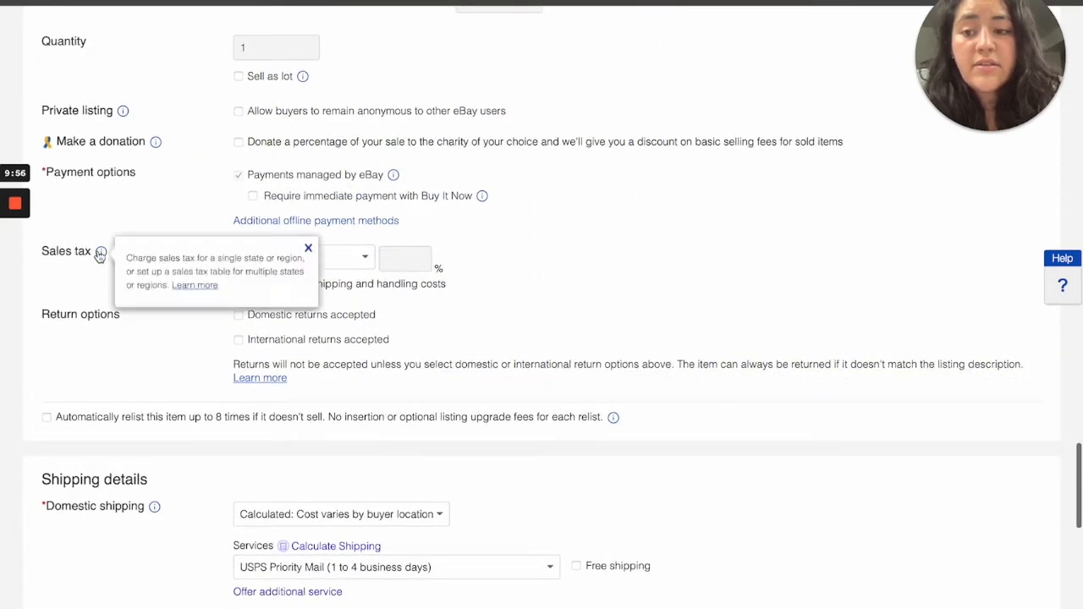
left_click(308, 248)
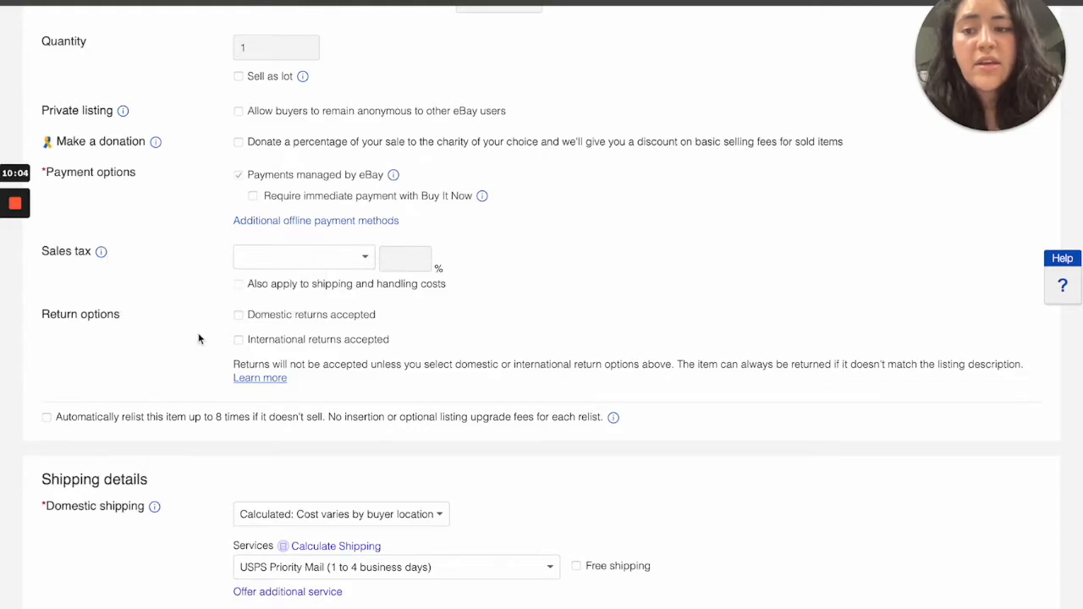
Leave returns and automatic relisting unselected, and choose "Calculated: Cost varies by buyer location" for domestic shipping
scroll(199, 339, "down", 1)
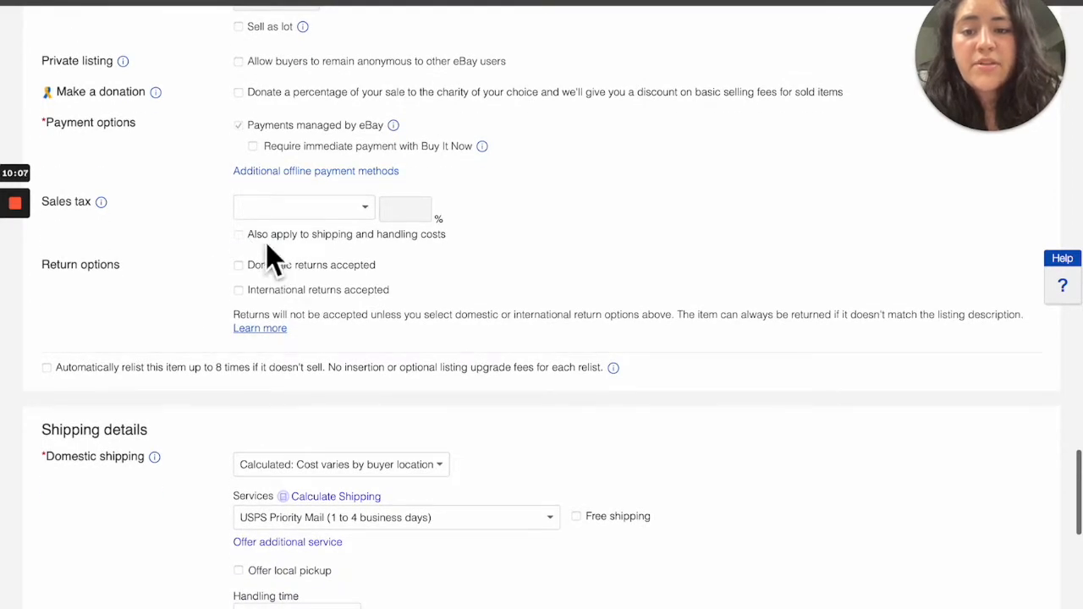
scroll(199, 323, "down", 1)
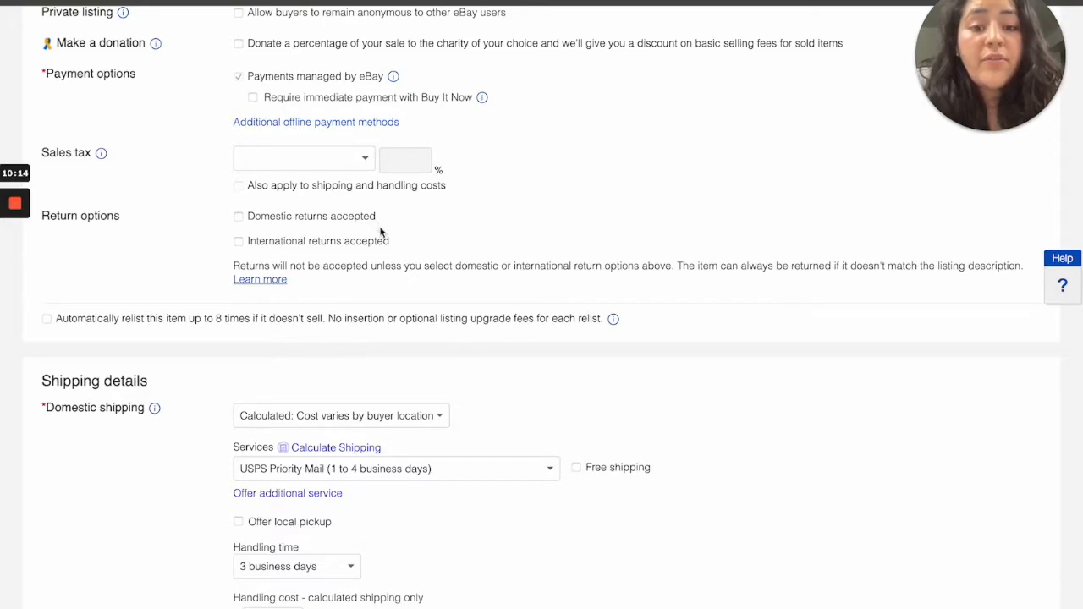
scroll(223, 267, "down", 1)
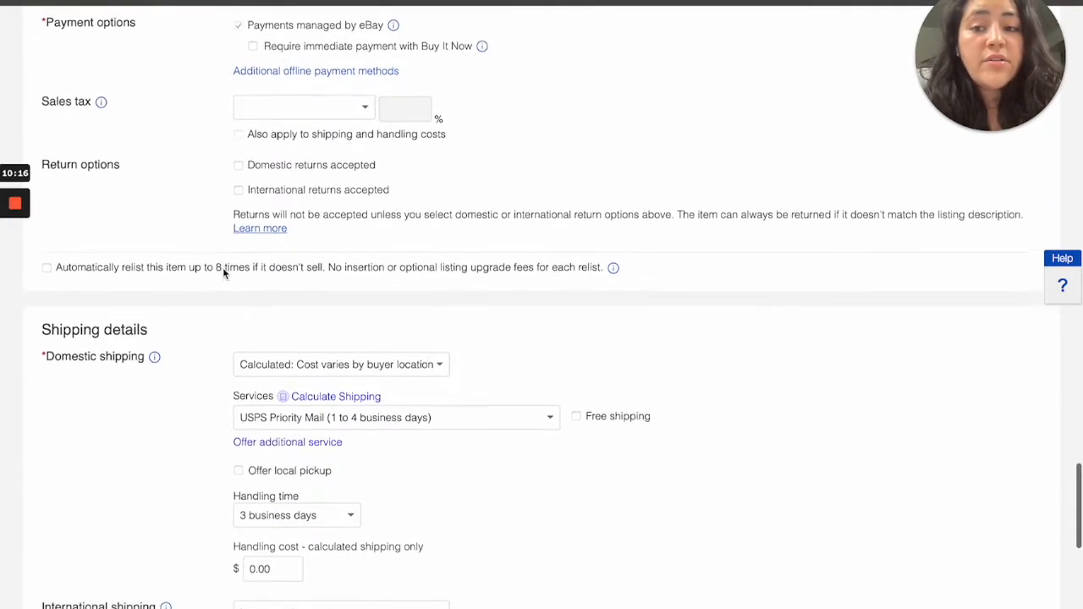
scroll(222, 267, "down", 2)
scroll(224, 273, "down", 1)
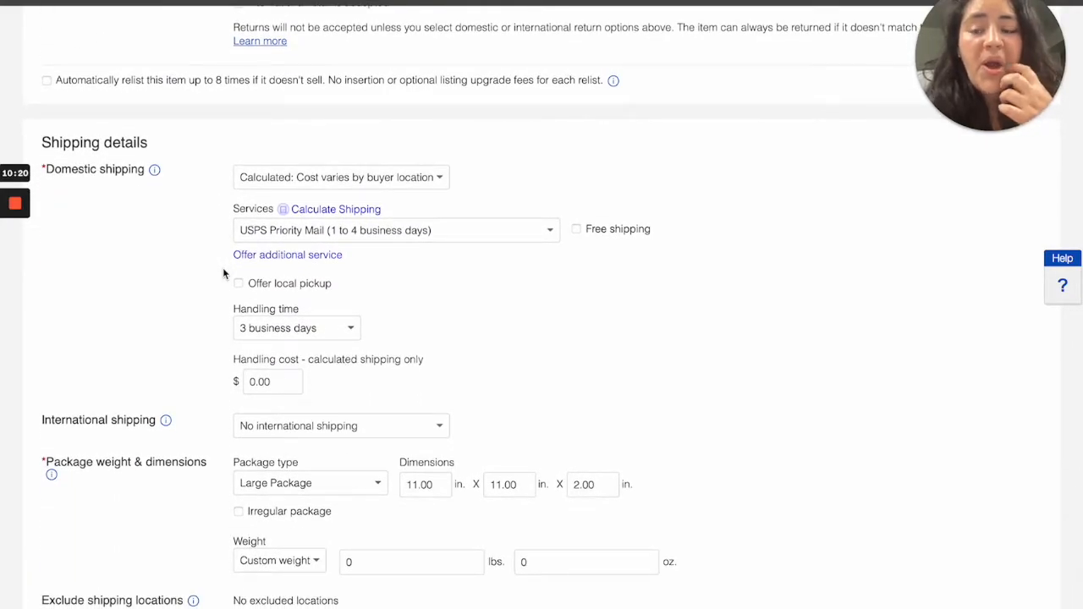
left_click(409, 177)
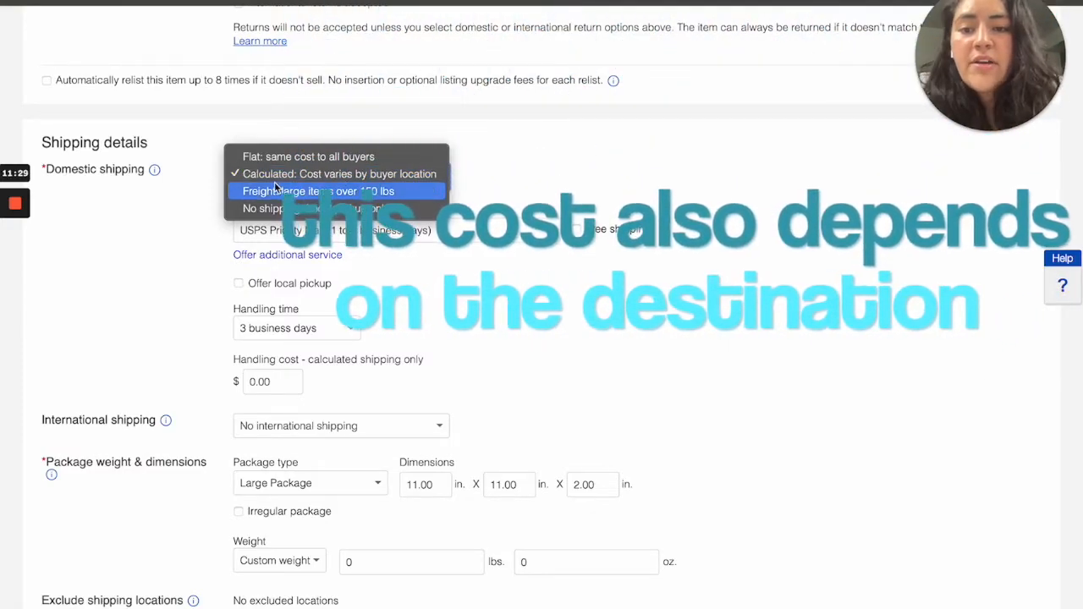
left_click(334, 174)
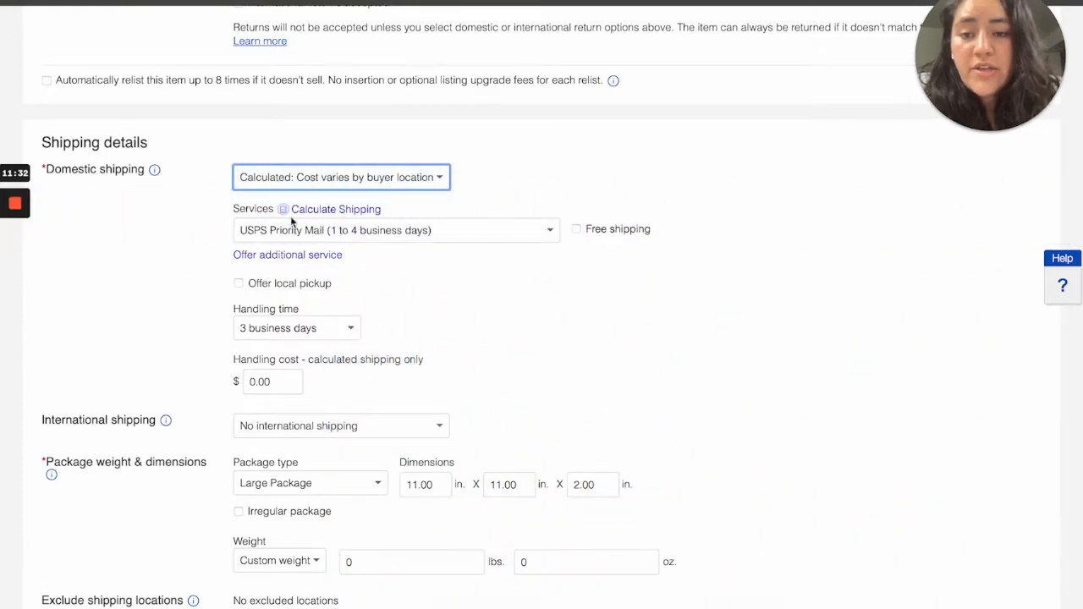
Review the shipping service, handling time, handling cost, international shipping and package dimensions in the shipping details
scroll(212, 284, "down", 2)
scroll(212, 283, "down", 2)
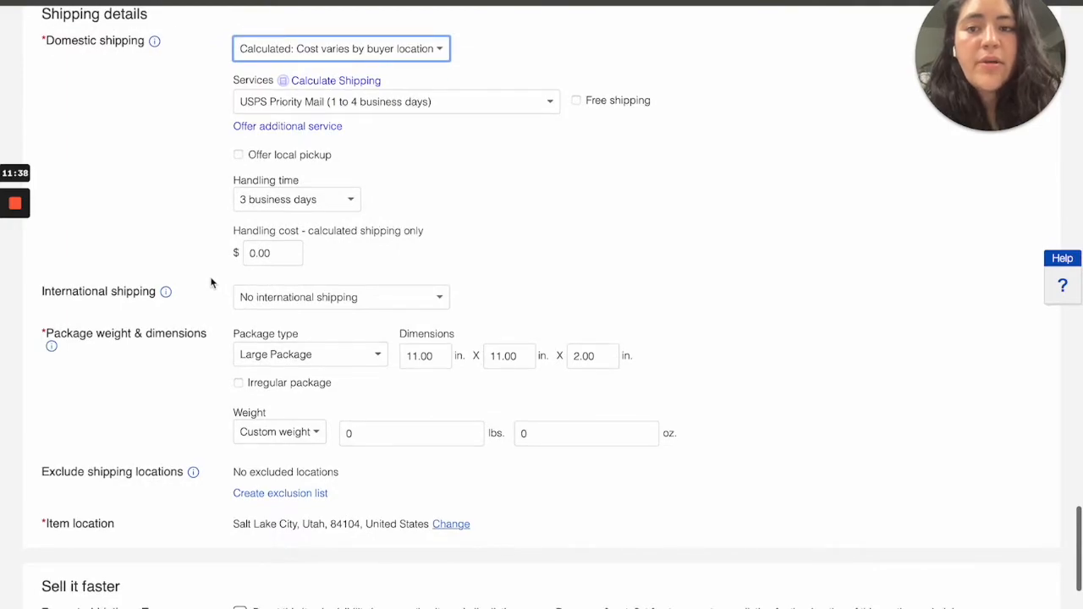
scroll(211, 284, "down", 1)
scroll(212, 283, "down", 1)
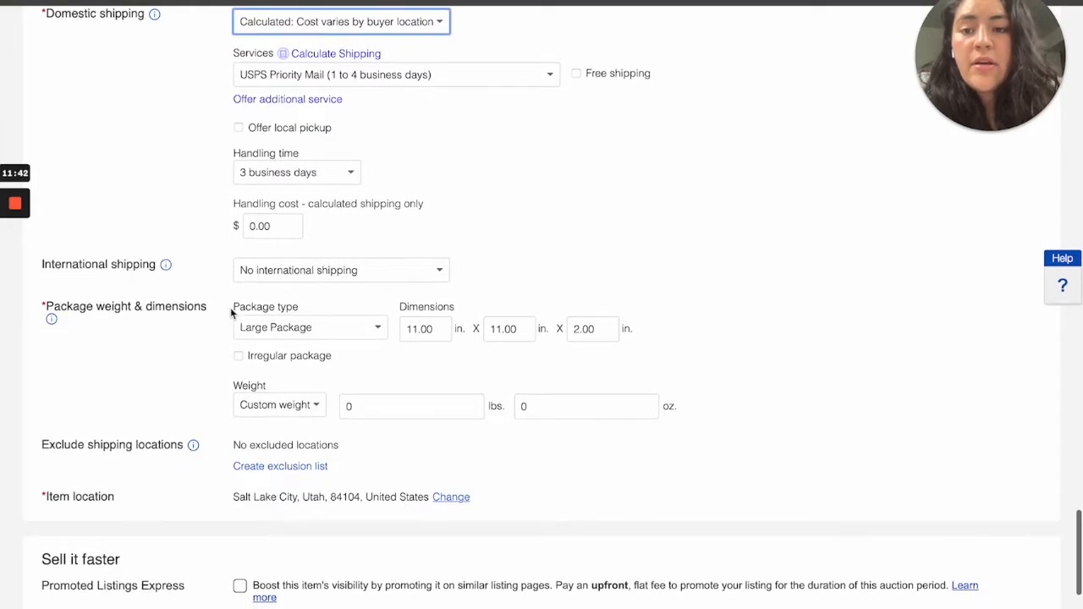
scroll(230, 307, "down", 1)
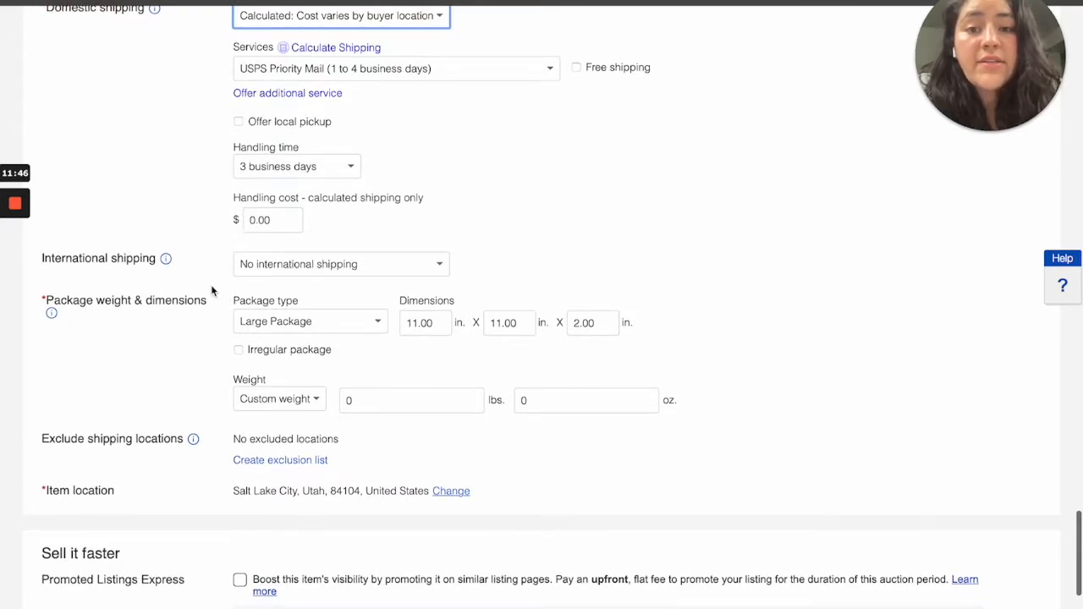
scroll(212, 289, "down", 1)
scroll(211, 291, "down", 3)
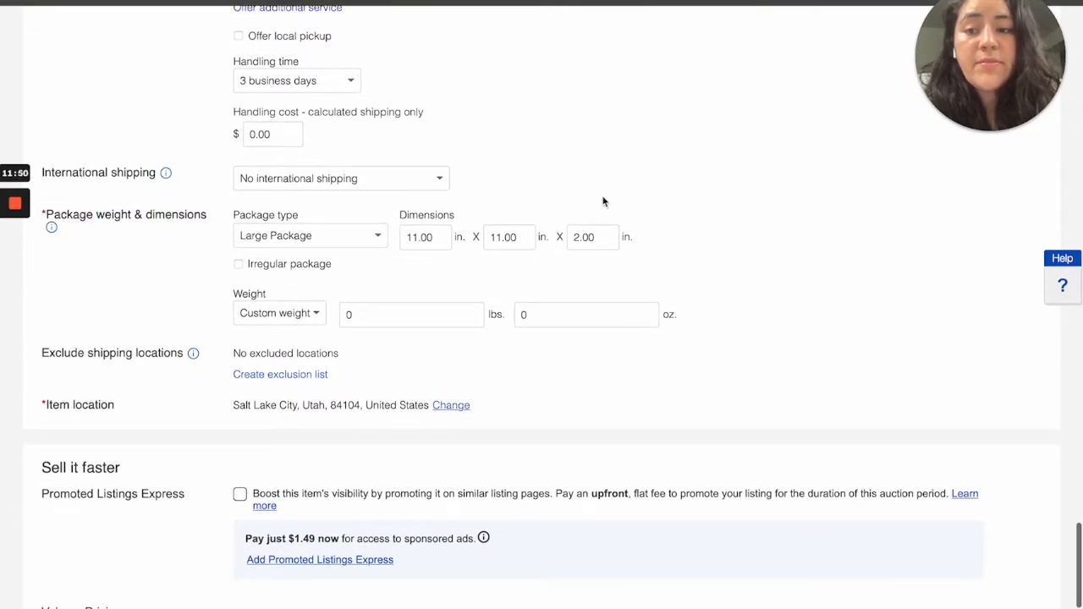
scroll(707, 248, "down", 1)
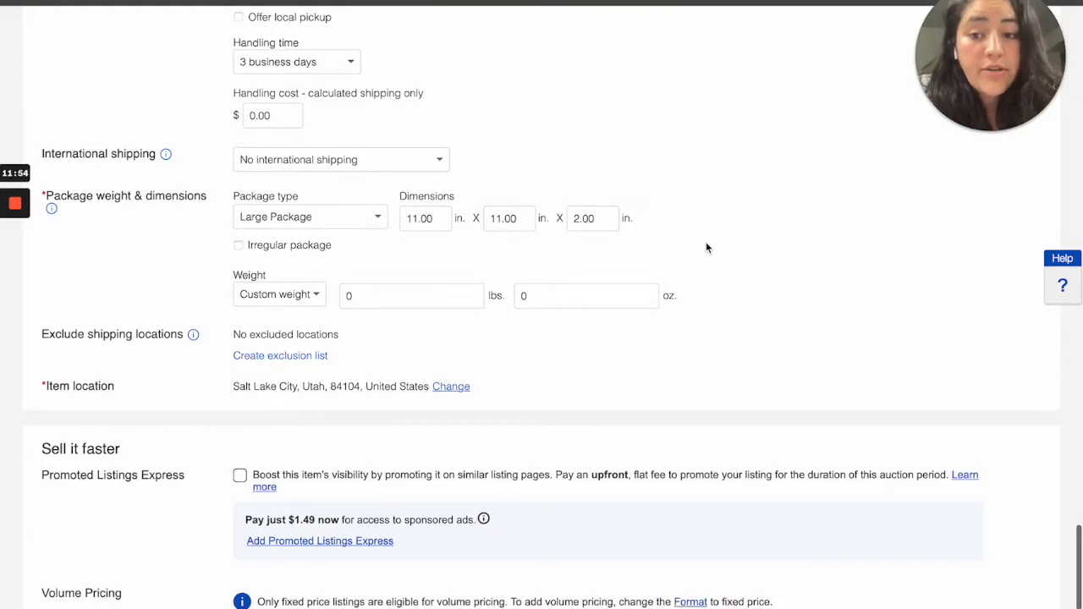
scroll(707, 248, "up", 5)
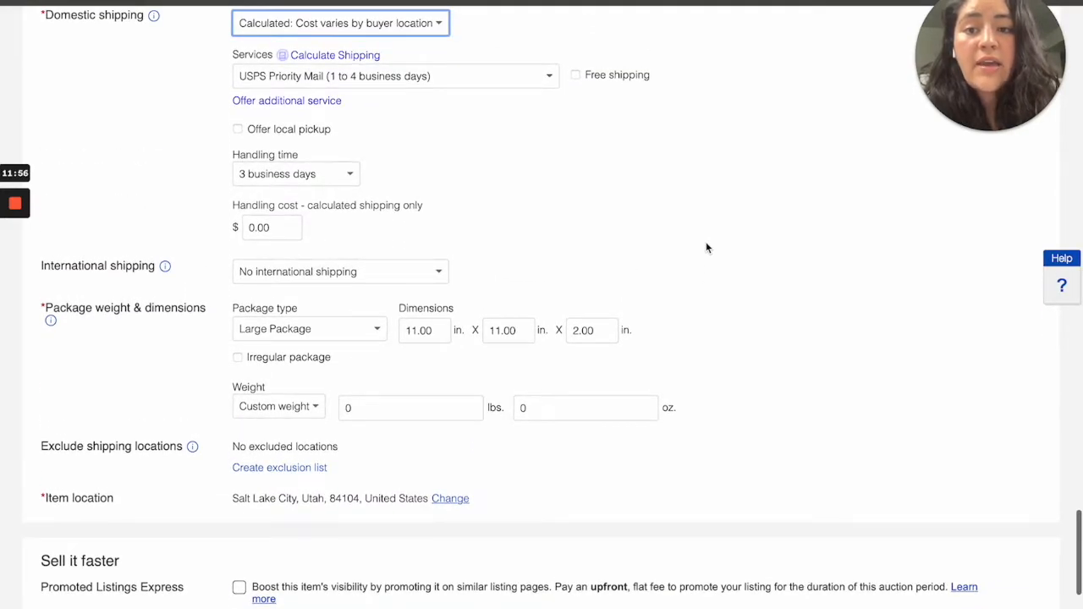
scroll(708, 248, "down", 5)
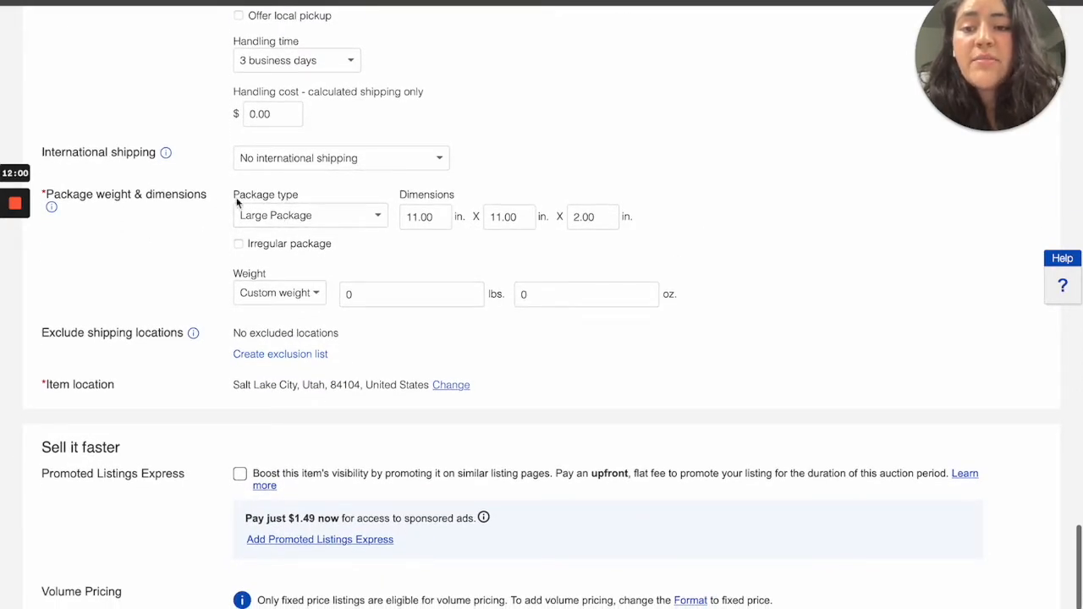
Choose Large Package as the package type and set the custom weight to 2 lbs
left_click(346, 220)
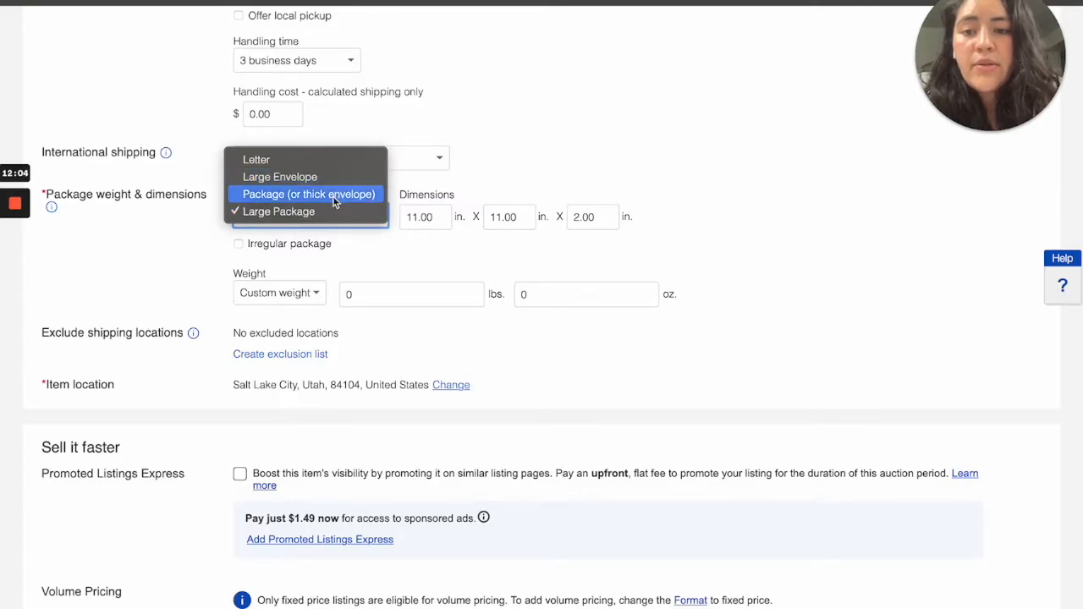
left_click(290, 211)
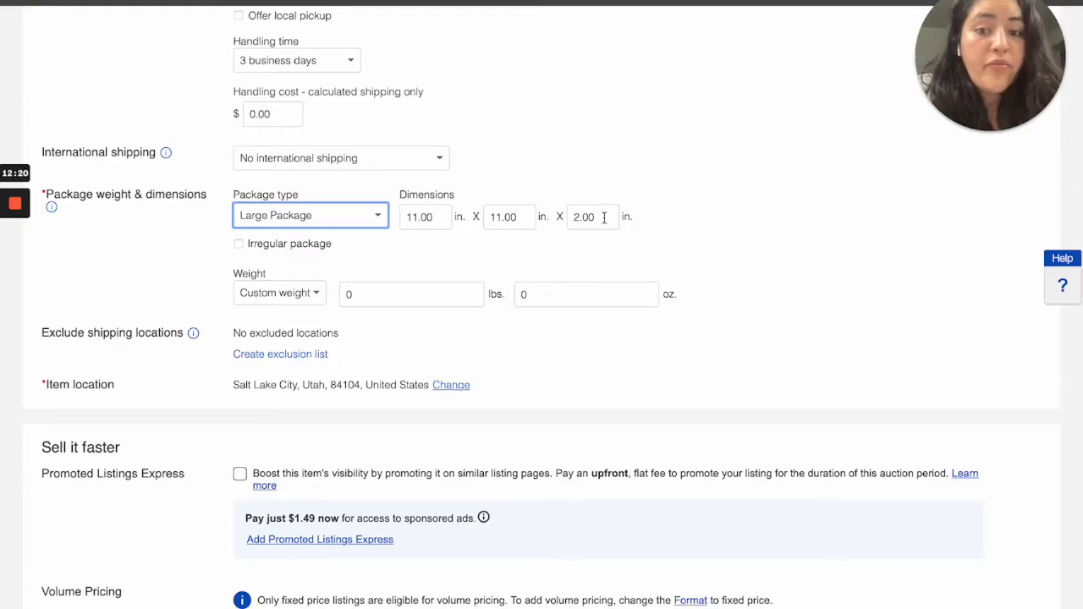
scroll(603, 216, "down", 2)
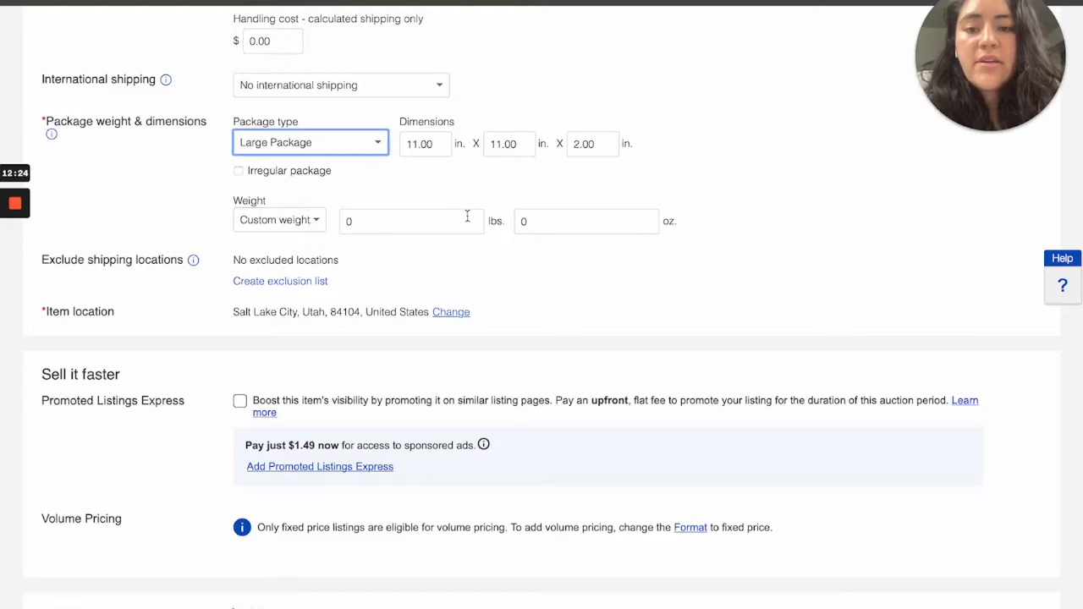
left_click(382, 220)
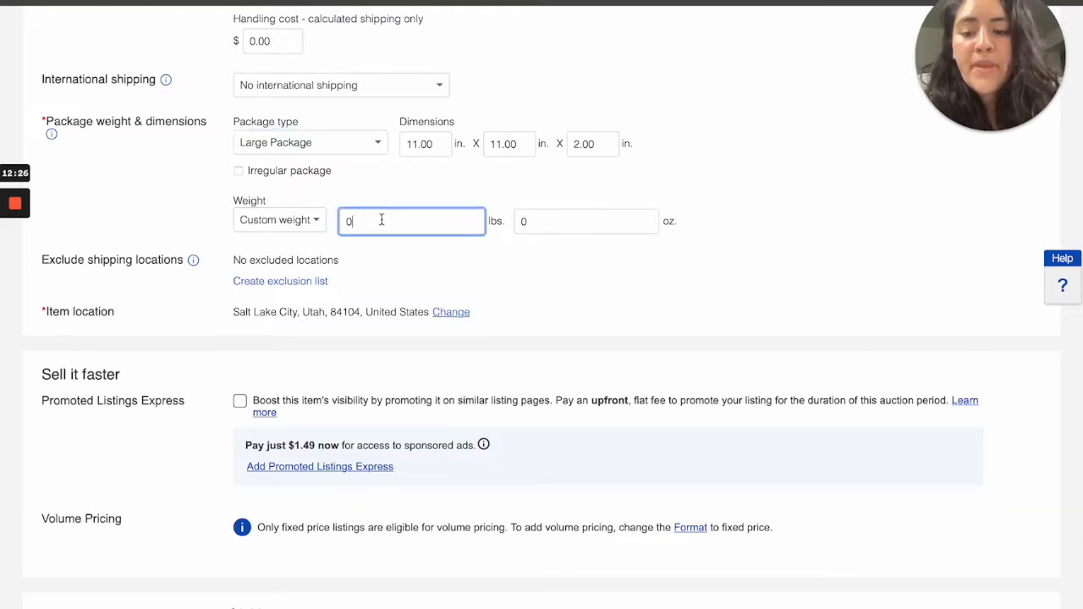
key("BackSpace")
type("2")
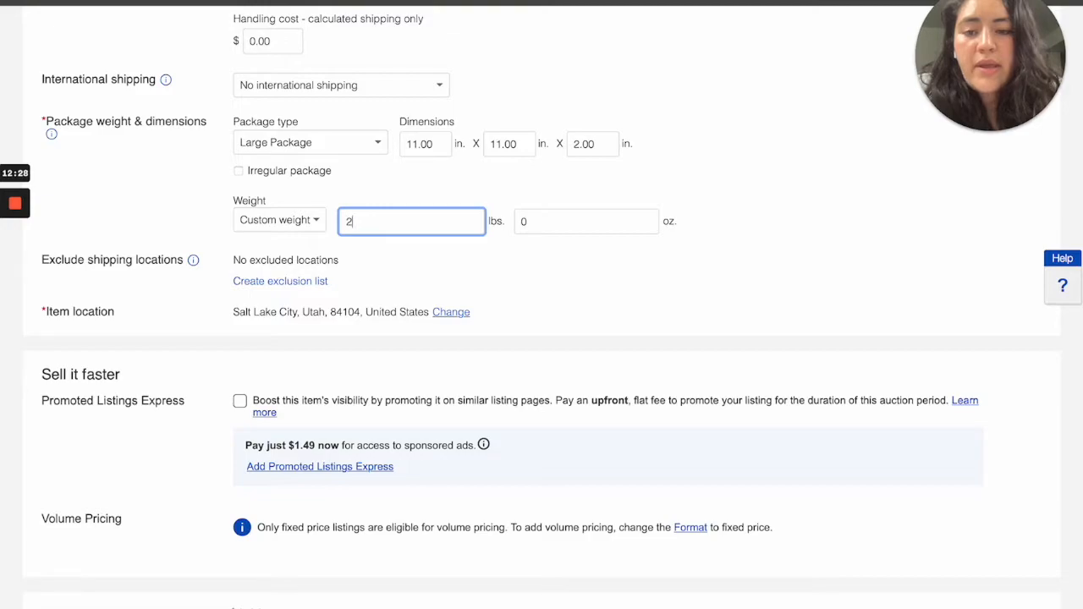
left_click(513, 262)
Check the remaining shipping settings, the excluded locations, the item location and the Promoted Listings Express offer
scroll(513, 261, "down", 1)
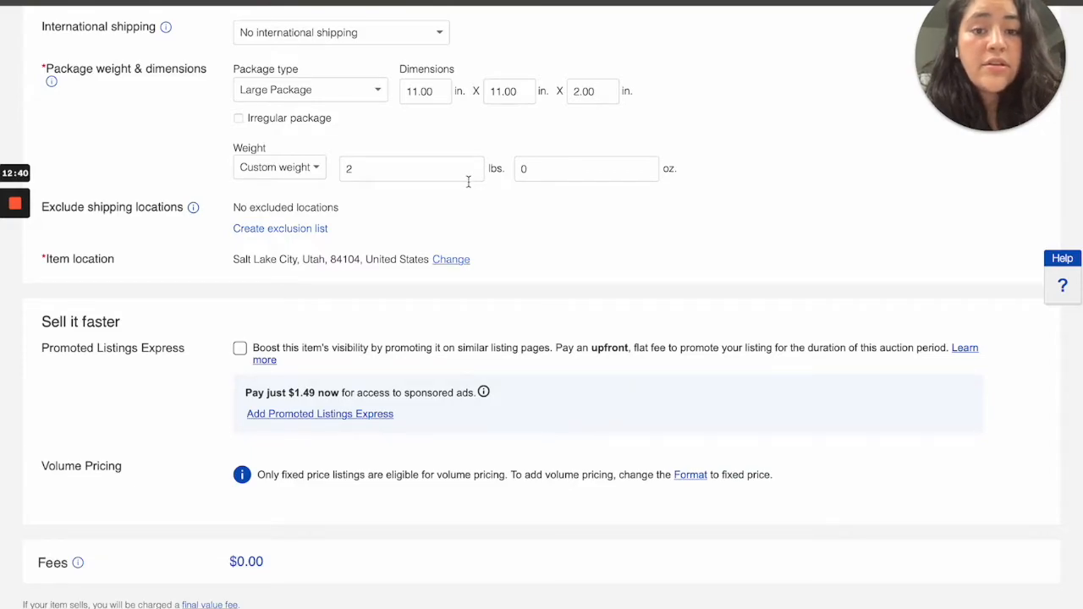
scroll(468, 182, "down", 2)
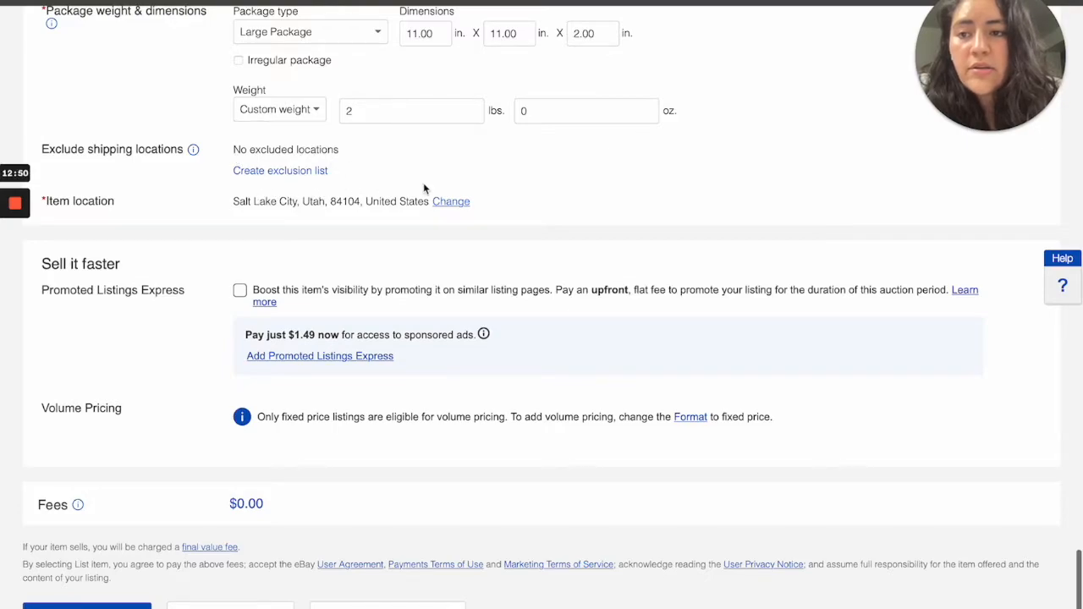
scroll(425, 189, "up", 3)
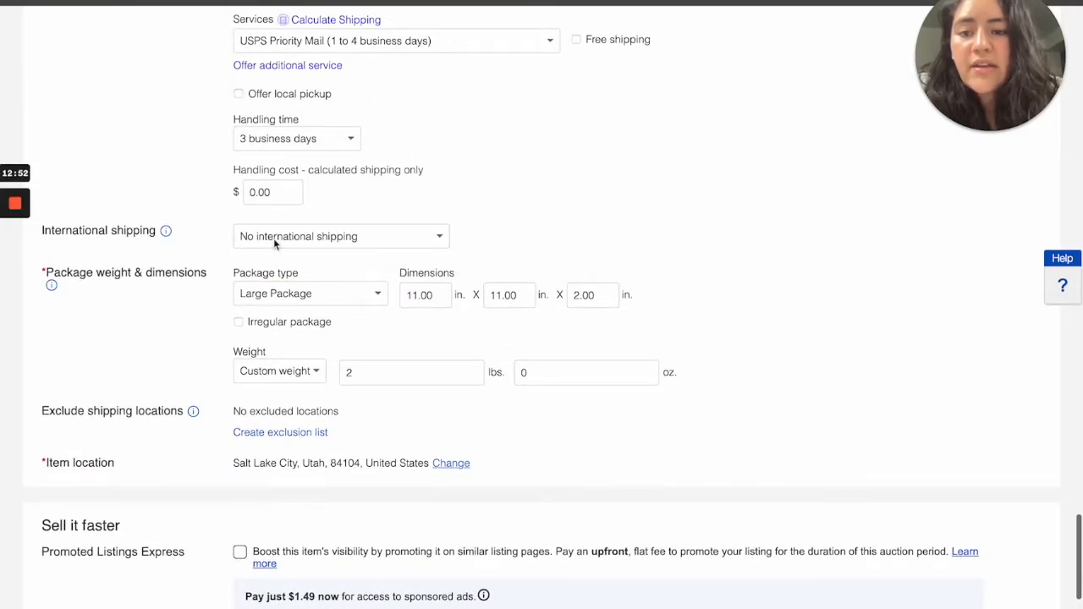
scroll(410, 333, "down", 1)
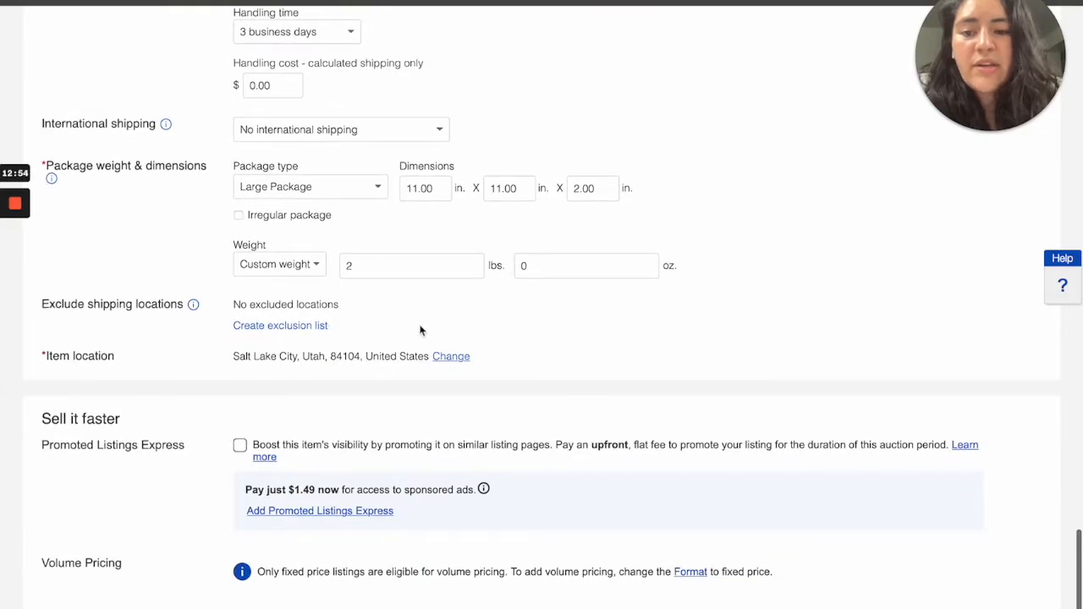
scroll(450, 337, "down", 1)
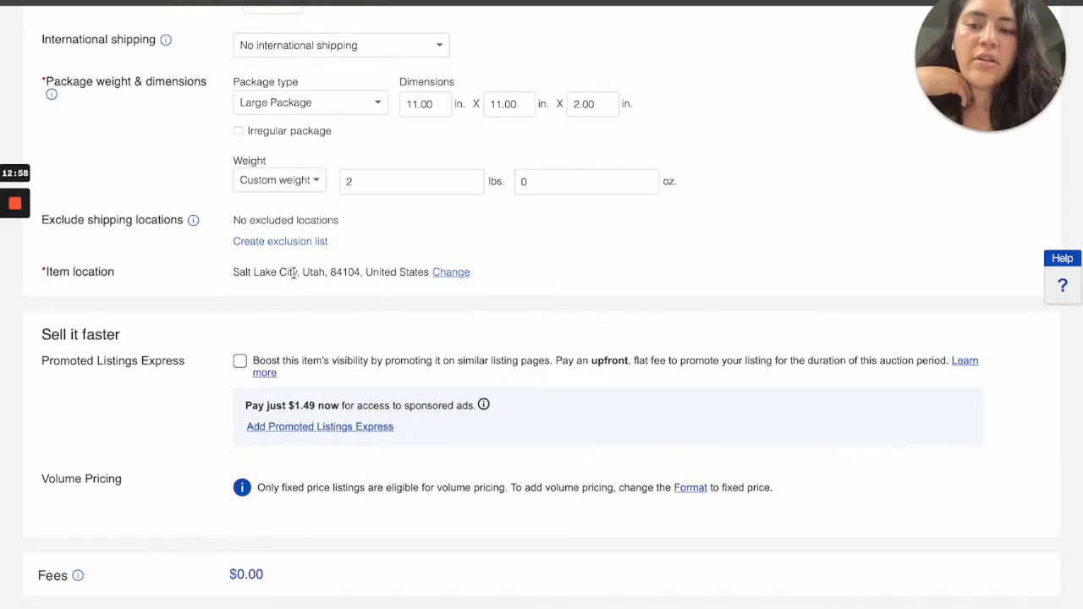
Check the fees section at the end of the listing form and recheck the selling details and item specifics
scroll(401, 327, "down", 3)
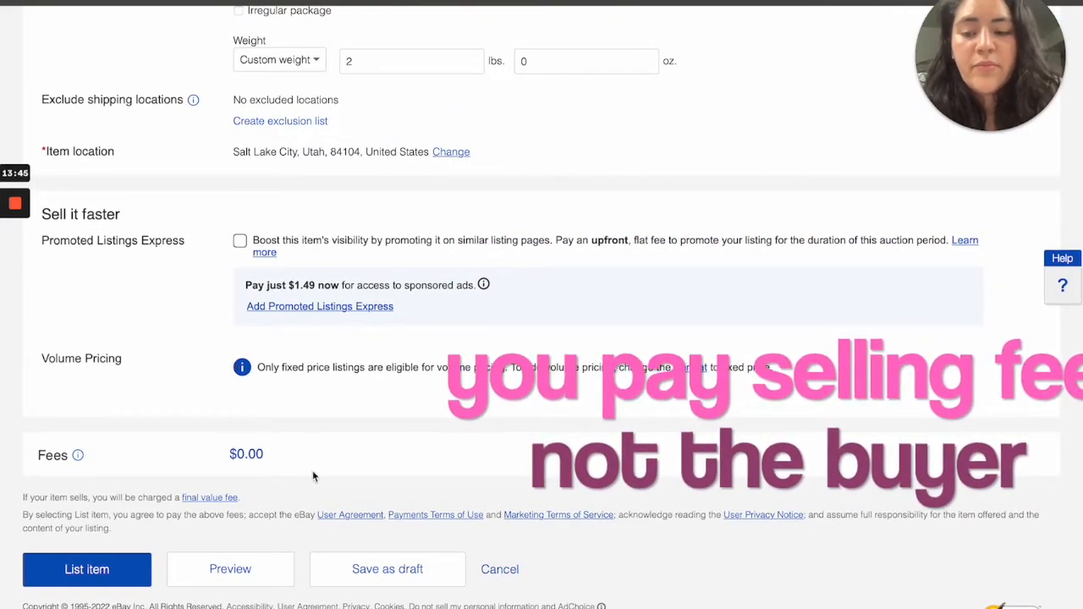
scroll(203, 491, "up", 1)
scroll(203, 491, "down", 1)
scroll(202, 484, "up", 3)
scroll(202, 485, "up", 4)
scroll(203, 489, "up", 5)
scroll(203, 489, "up", 3)
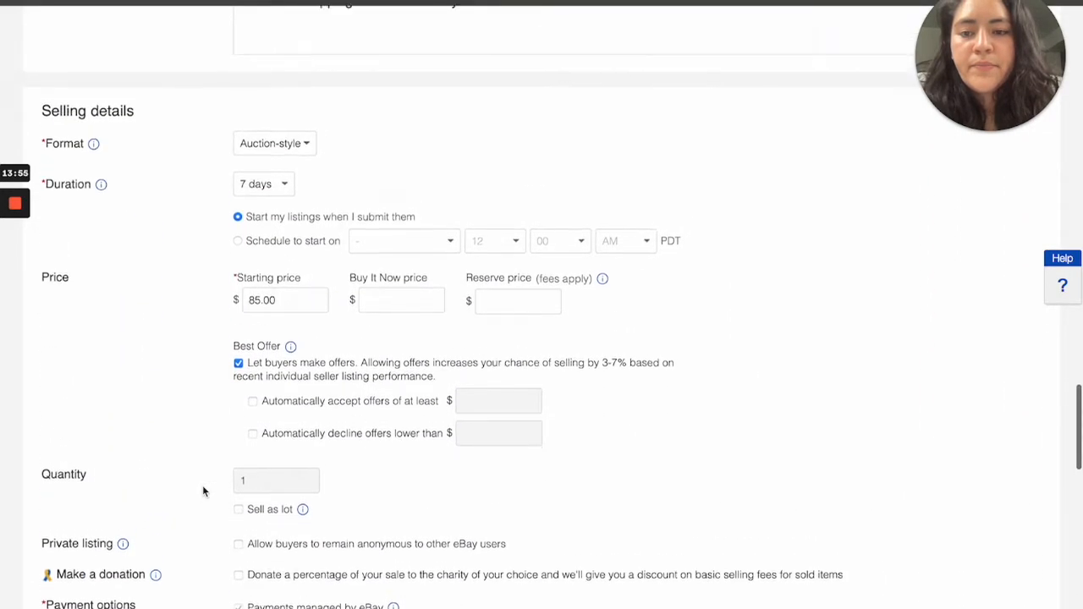
scroll(202, 485, "up", 6)
scroll(202, 485, "up", 5)
scroll(203, 491, "up", 4)
scroll(203, 491, "up", 5)
scroll(203, 491, "up", 3)
scroll(203, 491, "up", 1)
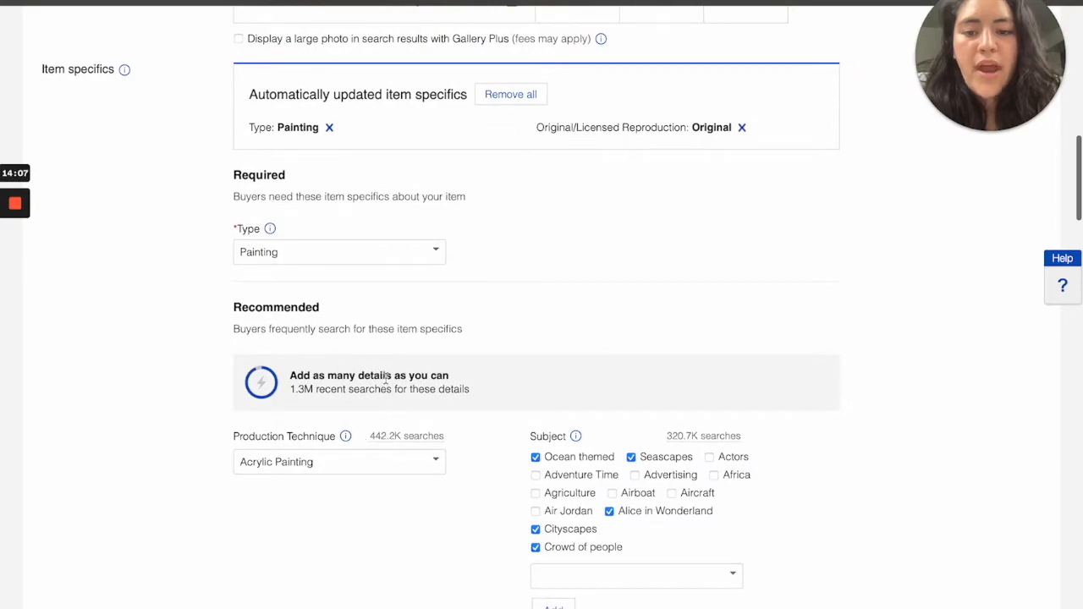
Review the painting's photos, condition, category, subtitle and title in the listing details
scroll(186, 334, "up", 2)
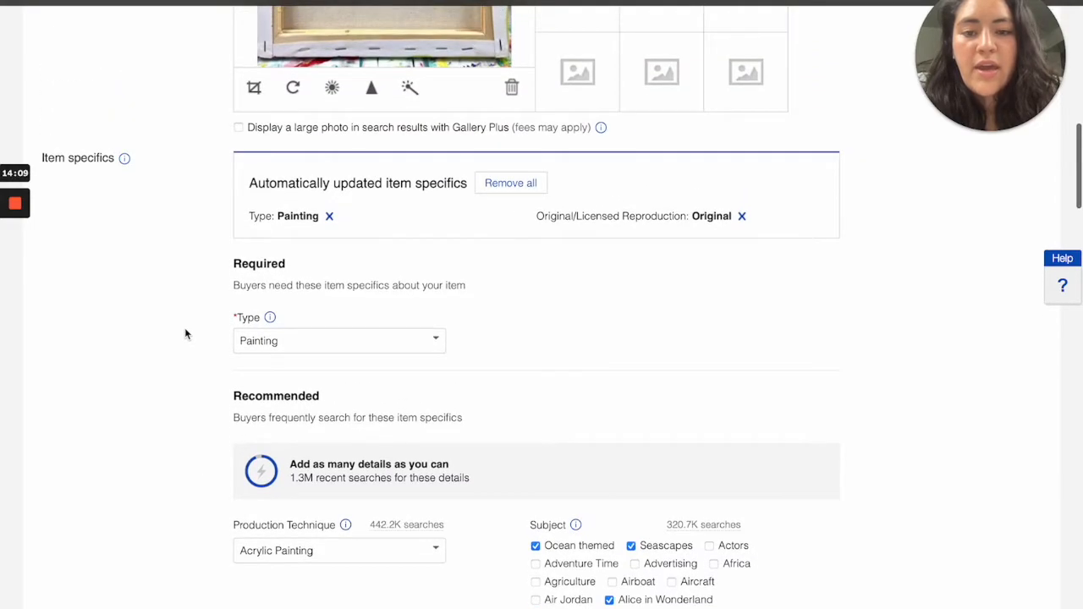
scroll(186, 335, "up", 3)
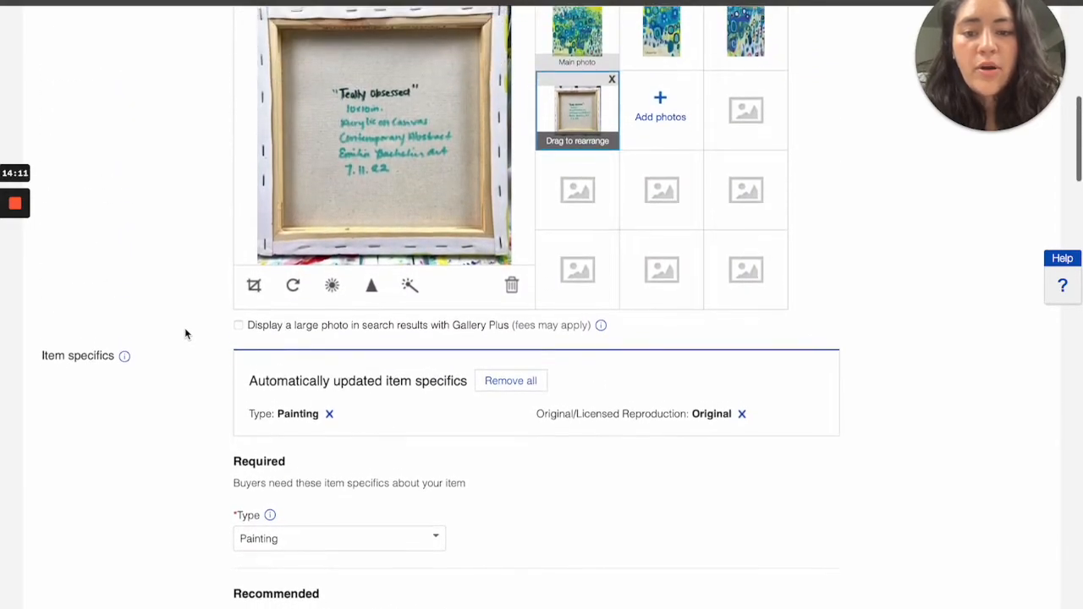
scroll(186, 334, "up", 4)
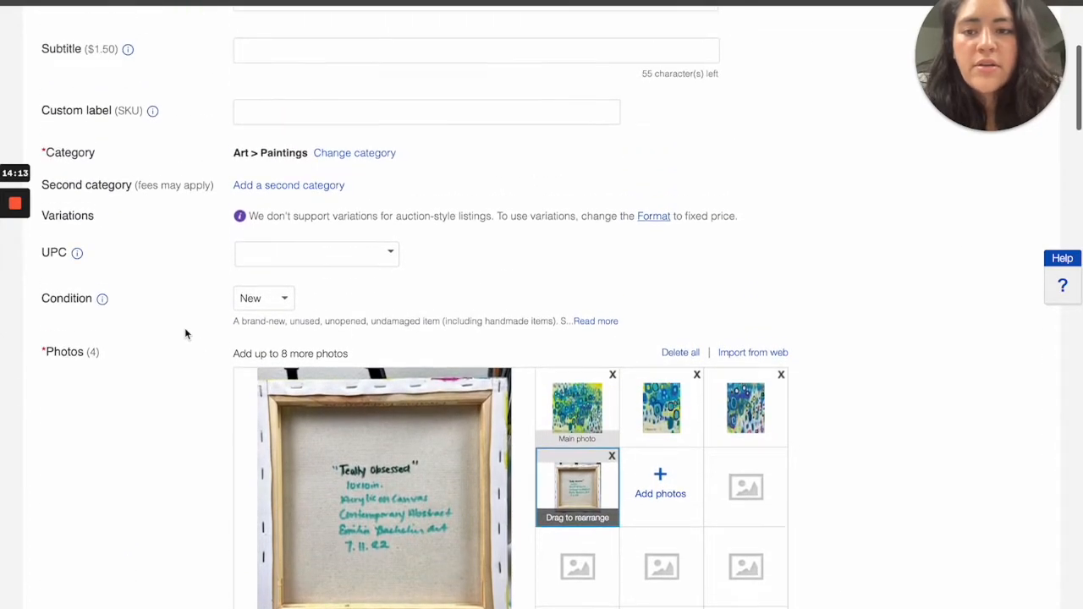
scroll(186, 333, "up", 1)
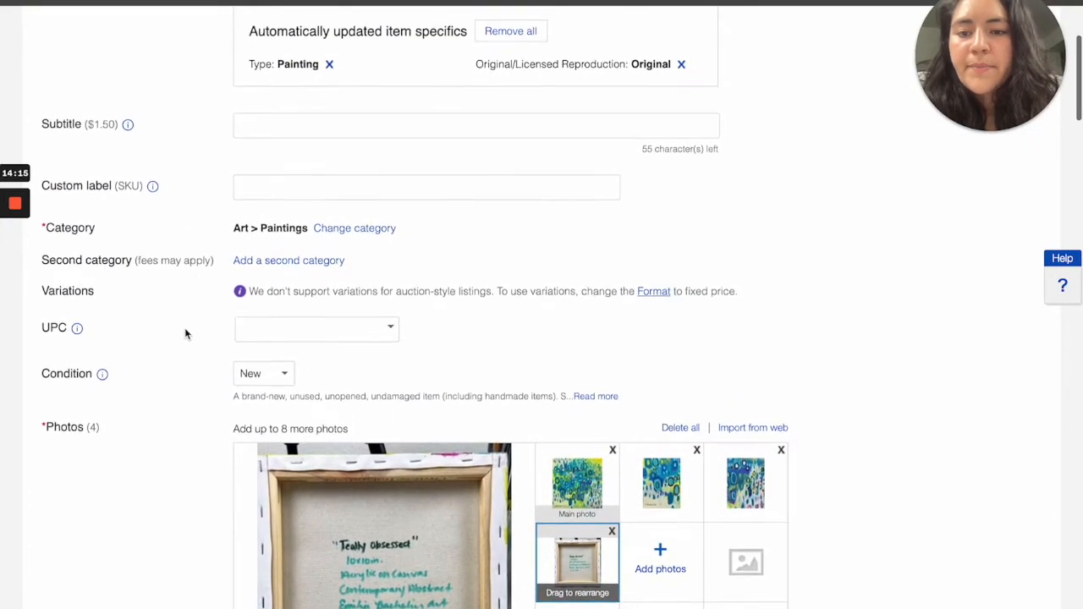
scroll(186, 334, "up", 1)
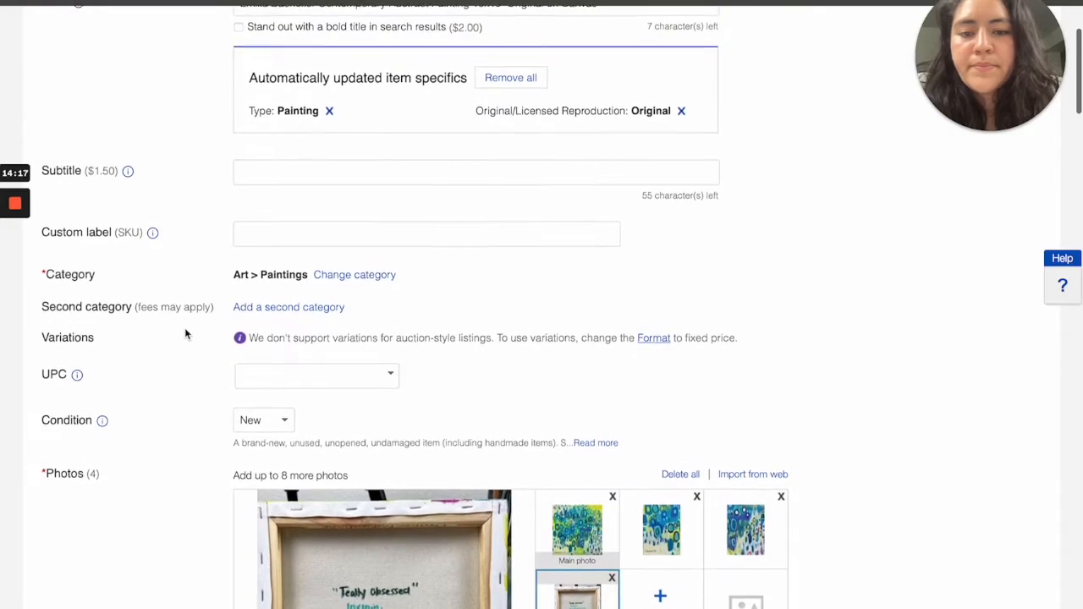
scroll(185, 334, "up", 2)
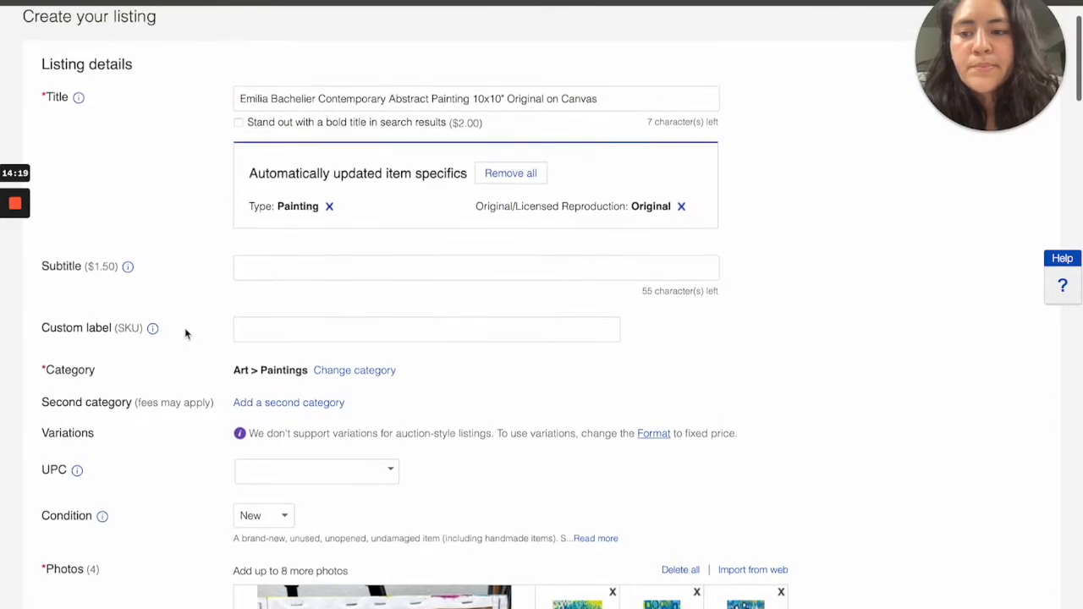
scroll(186, 333, "up", 1)
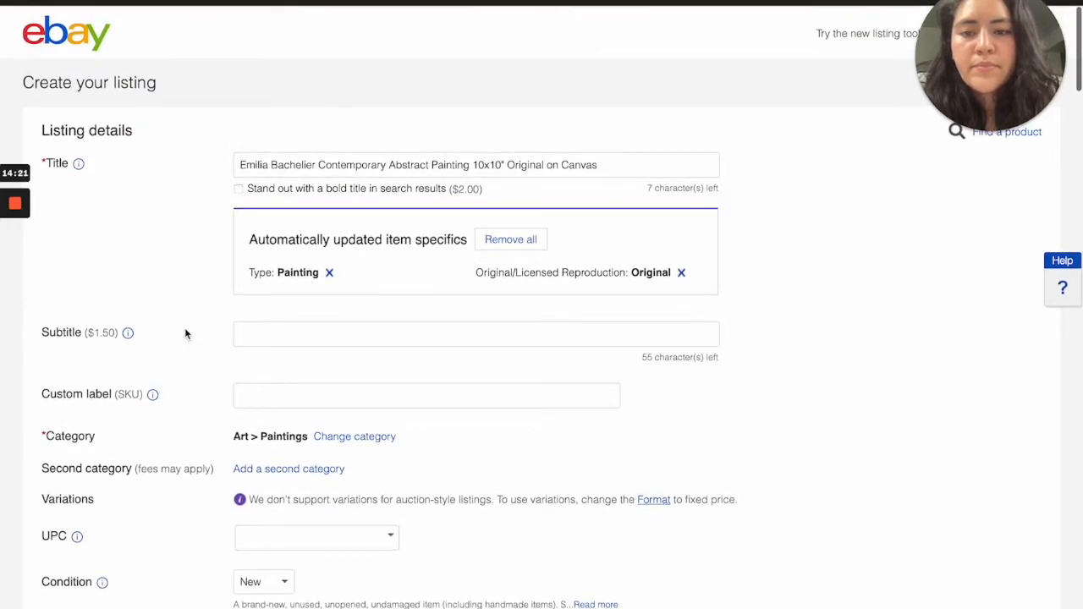
Submit the completed auction listing for the 10x10" painting and open its live listing page
scroll(185, 333, "down", 1)
scroll(186, 333, "down", 10)
scroll(186, 333, "down", 15)
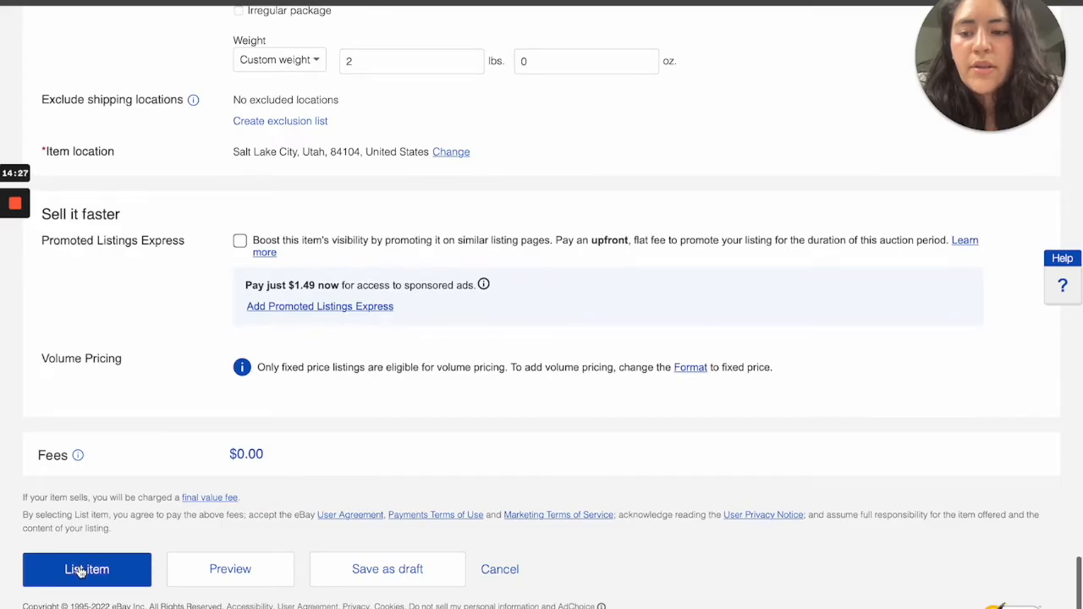
left_click(80, 571)
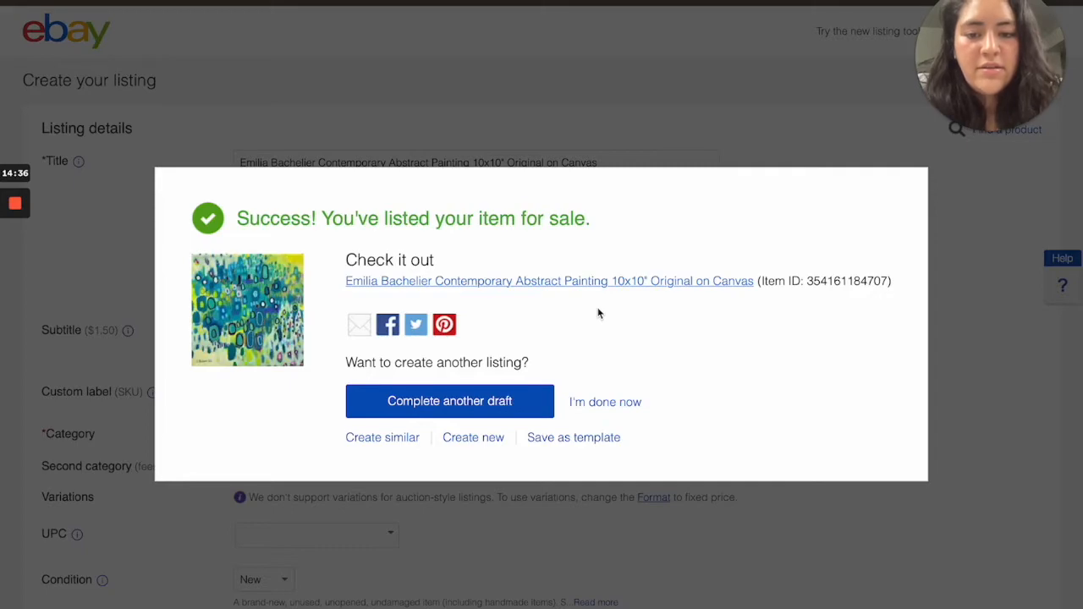
left_click(550, 285)
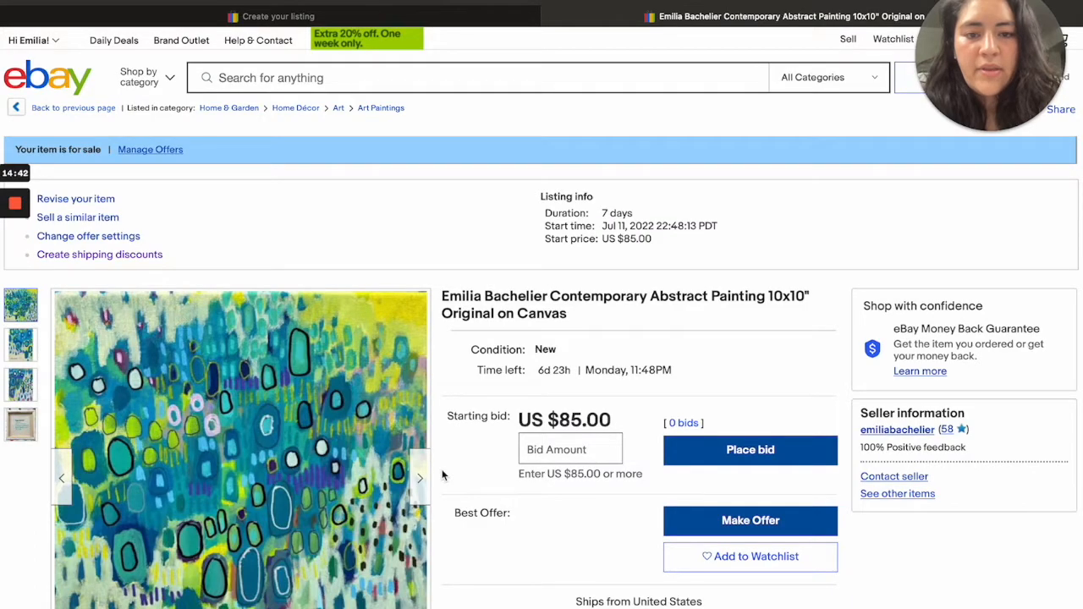
Examine the live listing's main photo, starting bid, offer option, shipping cost, item specifics and description
scroll(442, 475, "down", 1)
scroll(652, 165, "up", 2)
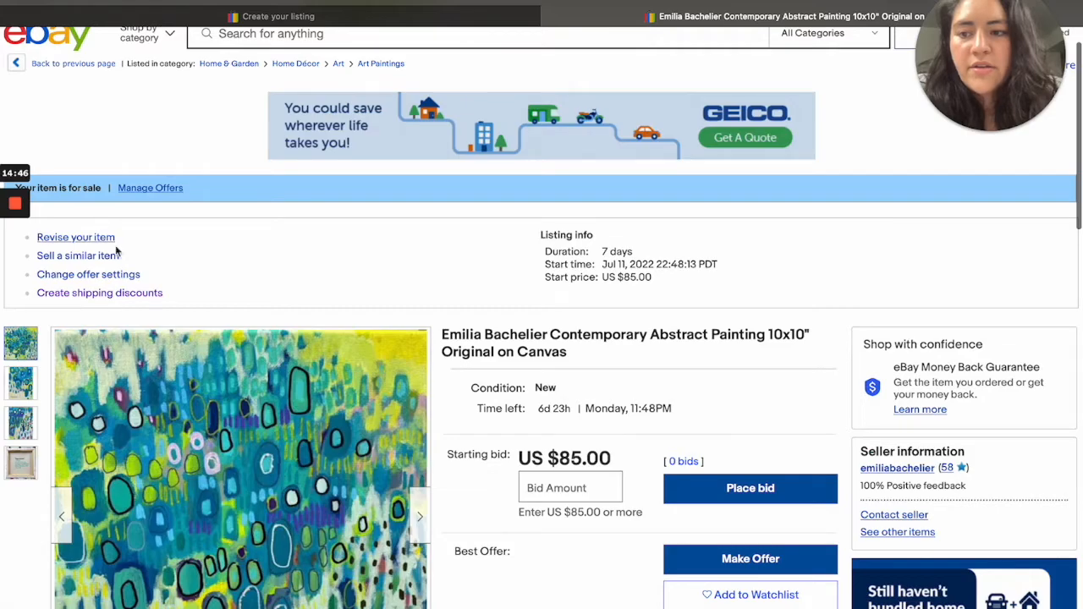
mouse_move(332, 420)
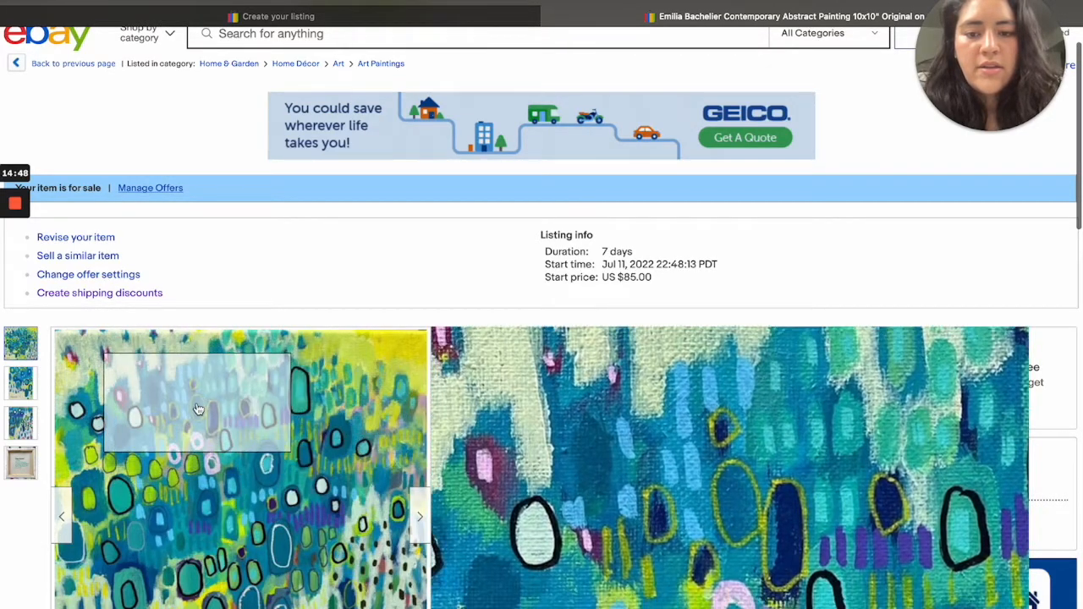
scroll(197, 410, "down", 3)
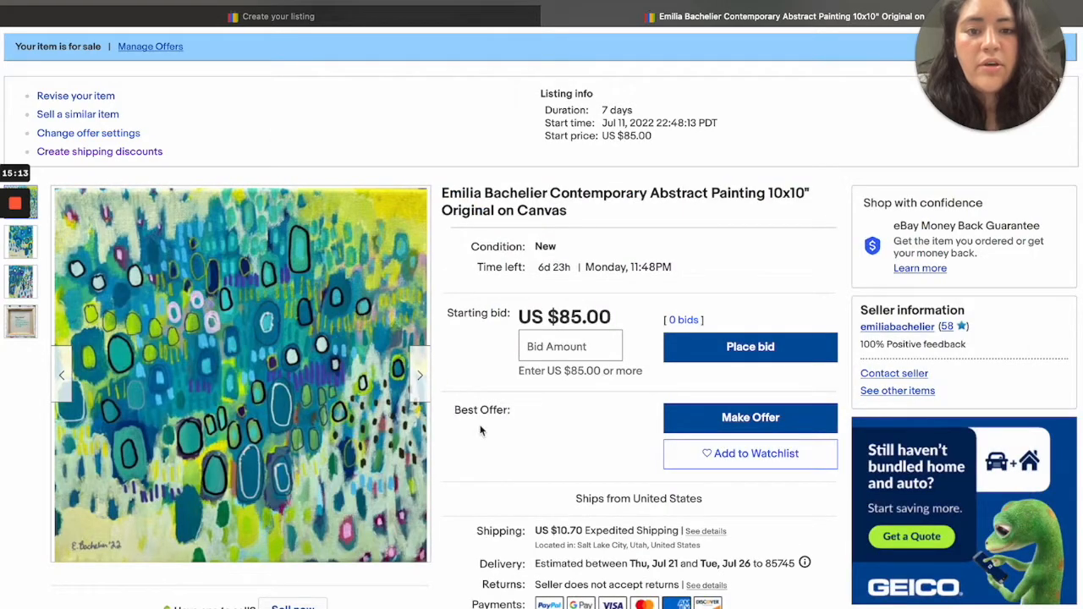
scroll(482, 482, "down", 1)
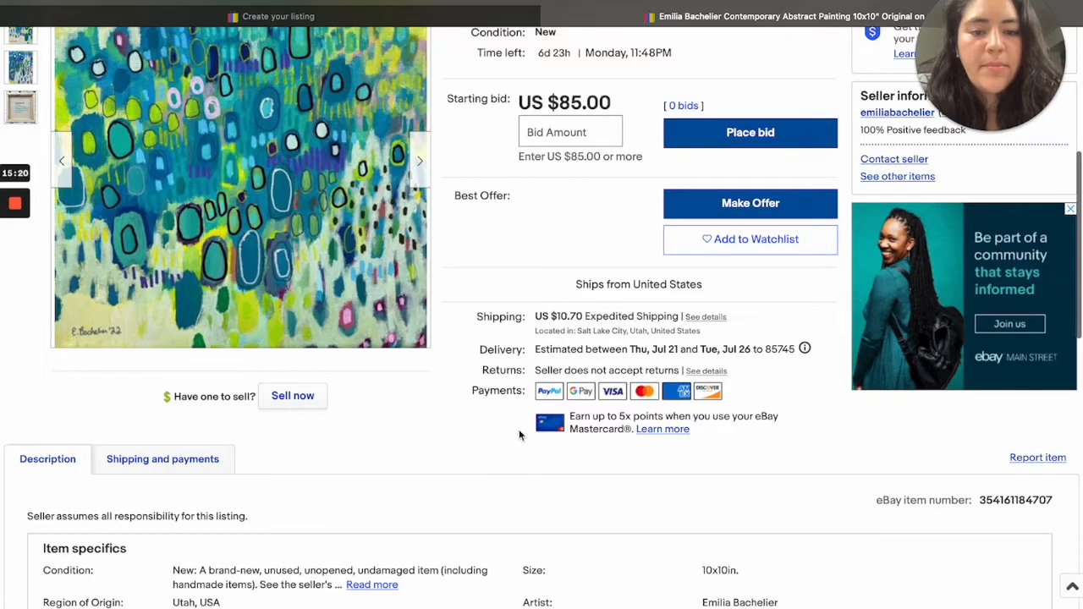
scroll(451, 453, "down", 5)
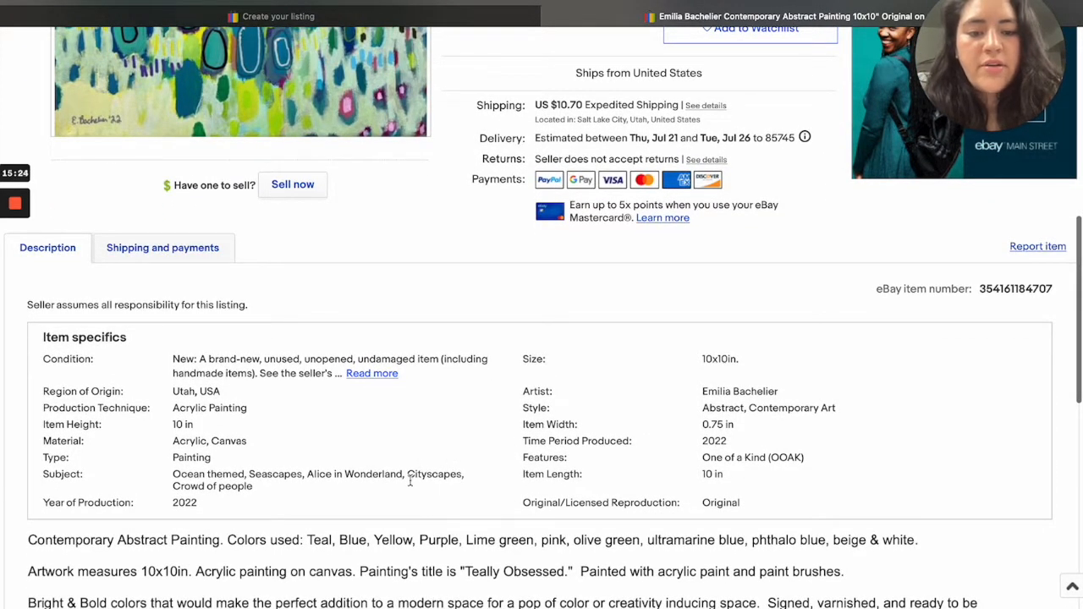
scroll(410, 480, "down", 4)
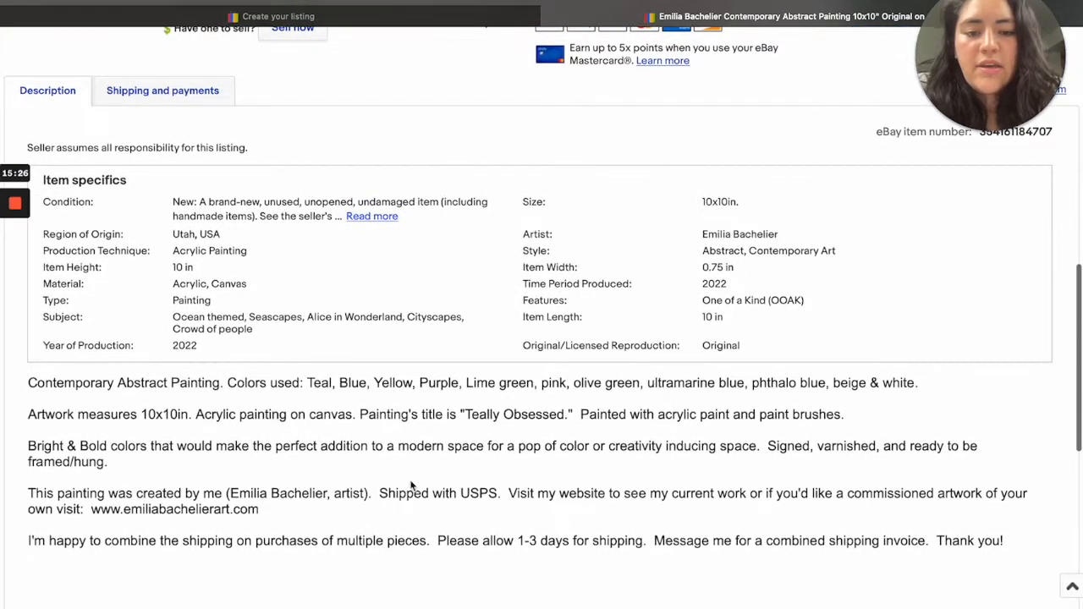
scroll(411, 484, "down", 8)
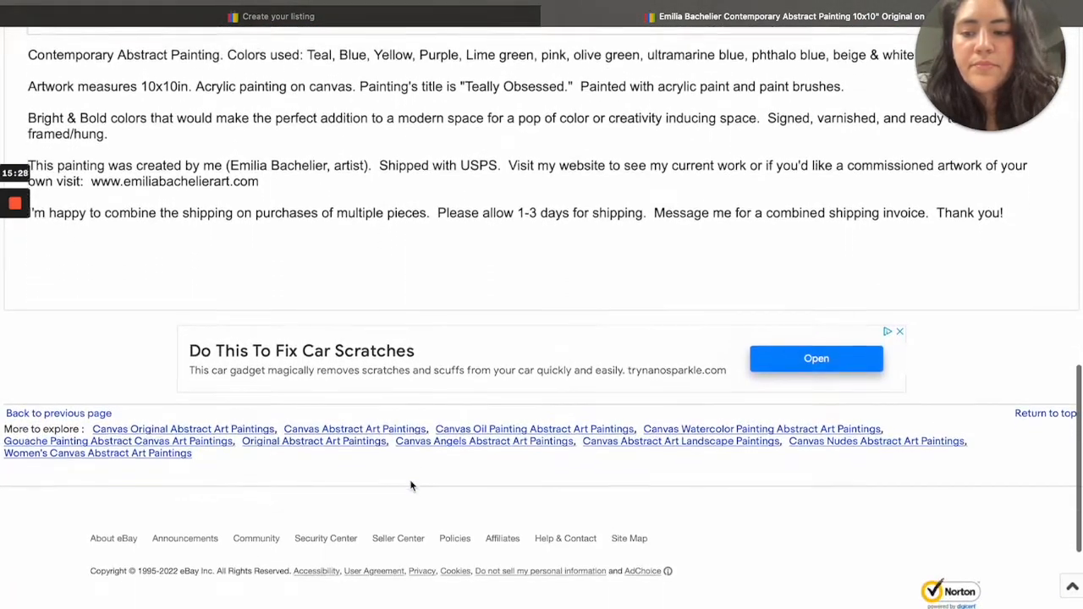
scroll(411, 484, "up", 5)
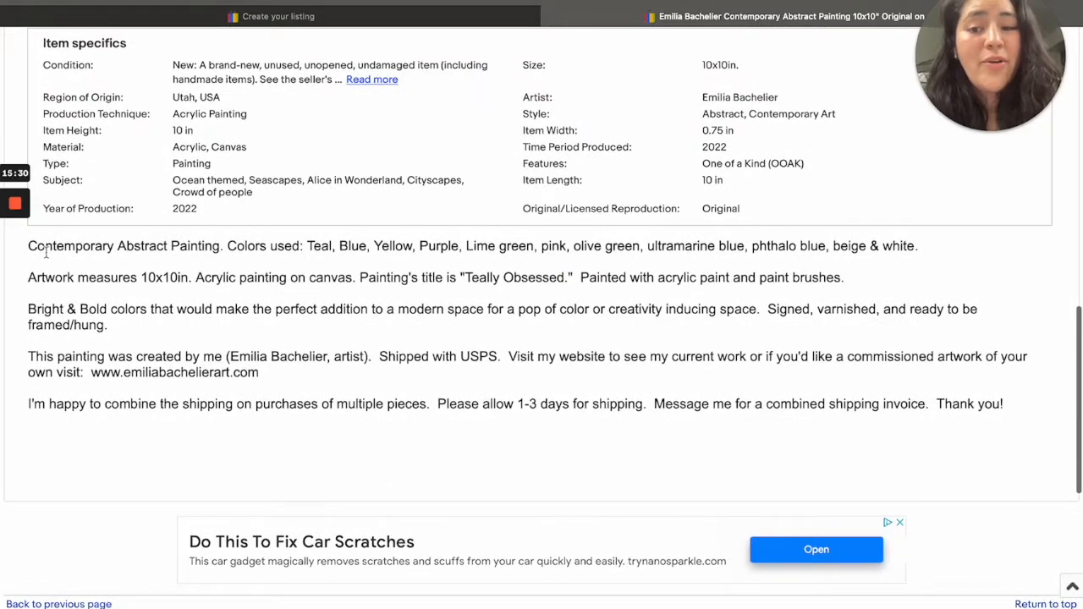
mouse_move(11, 332)
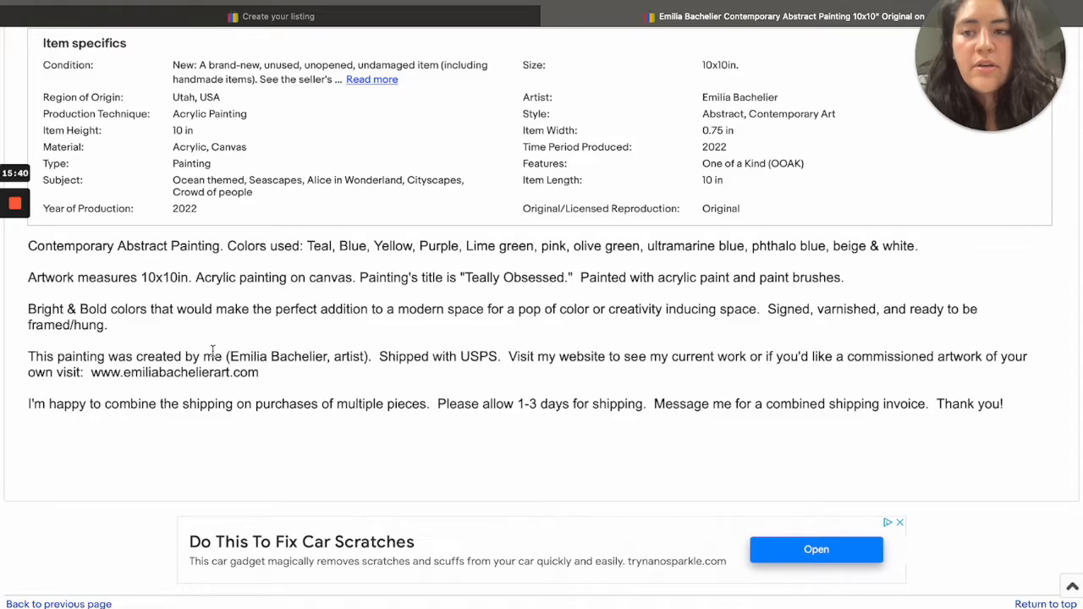
Compare the published title, pricing and shipping information with the item specifics and description text on the listing page
scroll(213, 351, "up", 2)
scroll(212, 354, "down", 3)
scroll(212, 350, "down", 4)
scroll(212, 350, "up", 7)
scroll(212, 354, "up", 3)
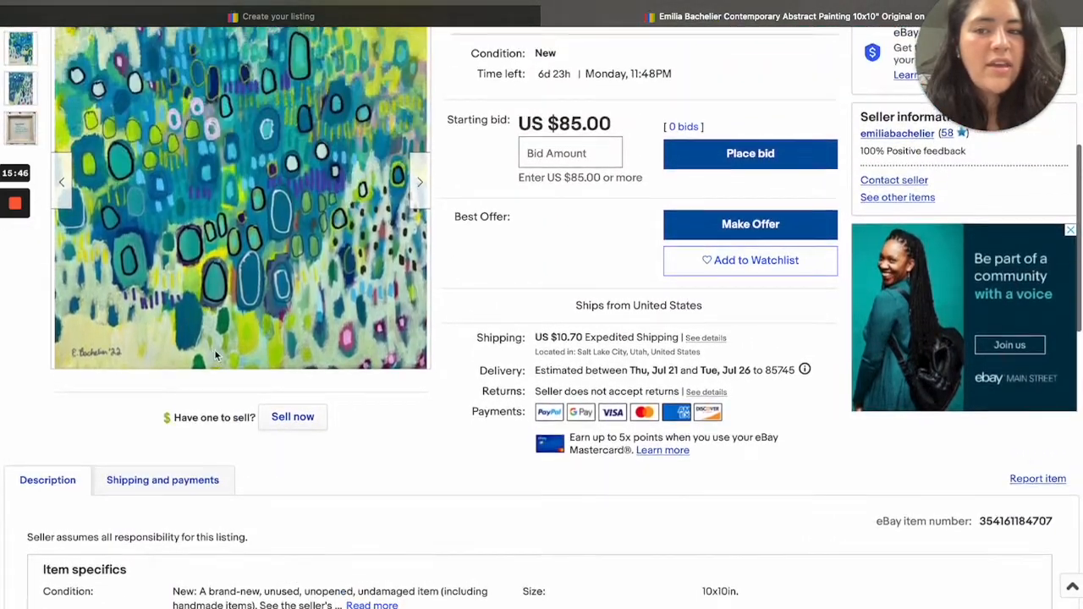
scroll(443, 131, "up", 1)
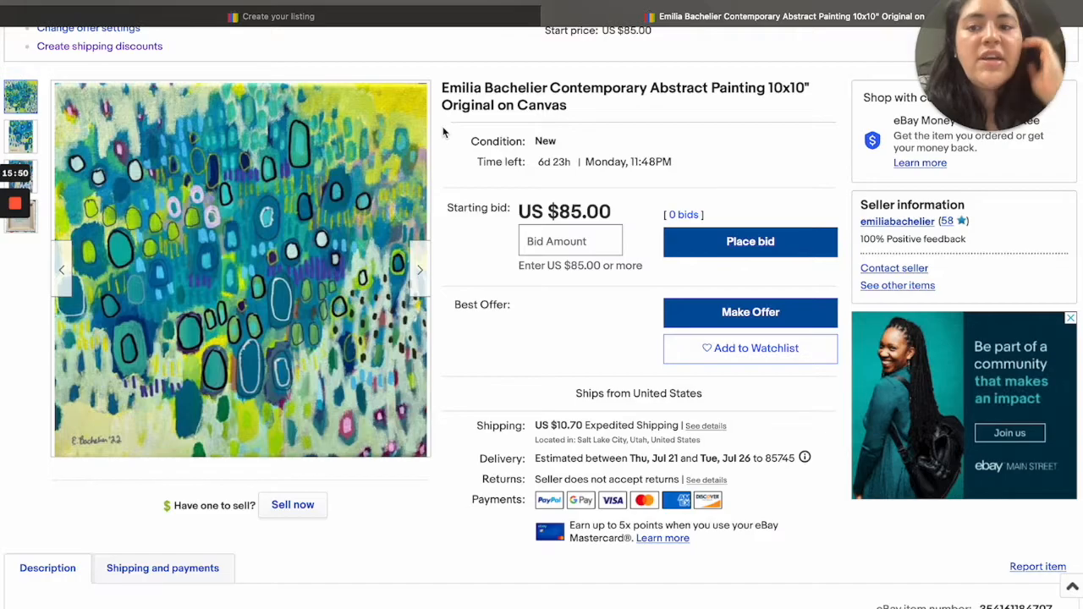
scroll(370, 536, "down", 5)
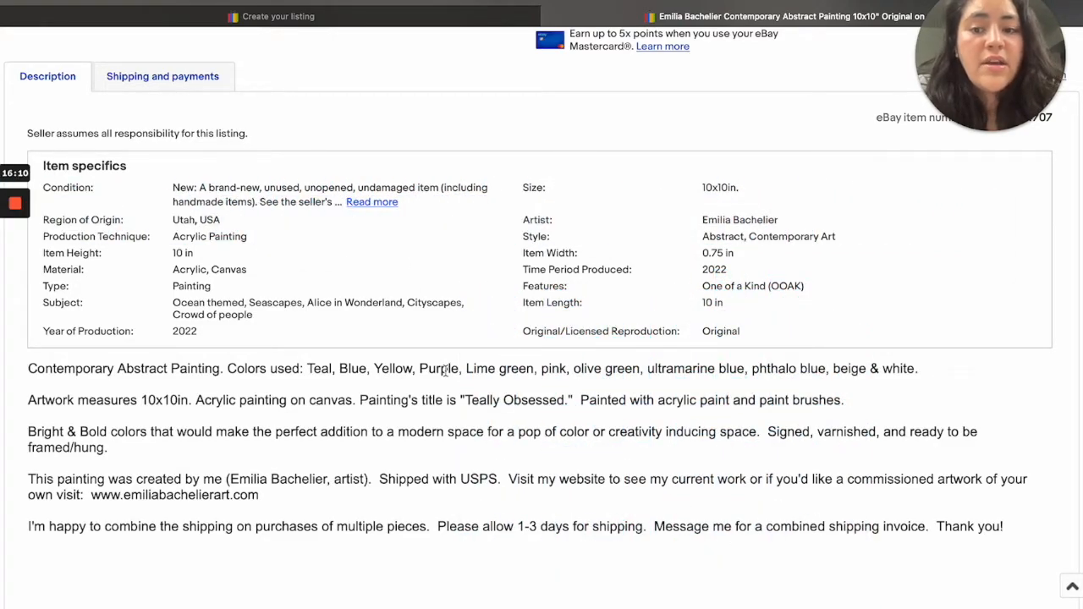
scroll(445, 370, "up", 1)
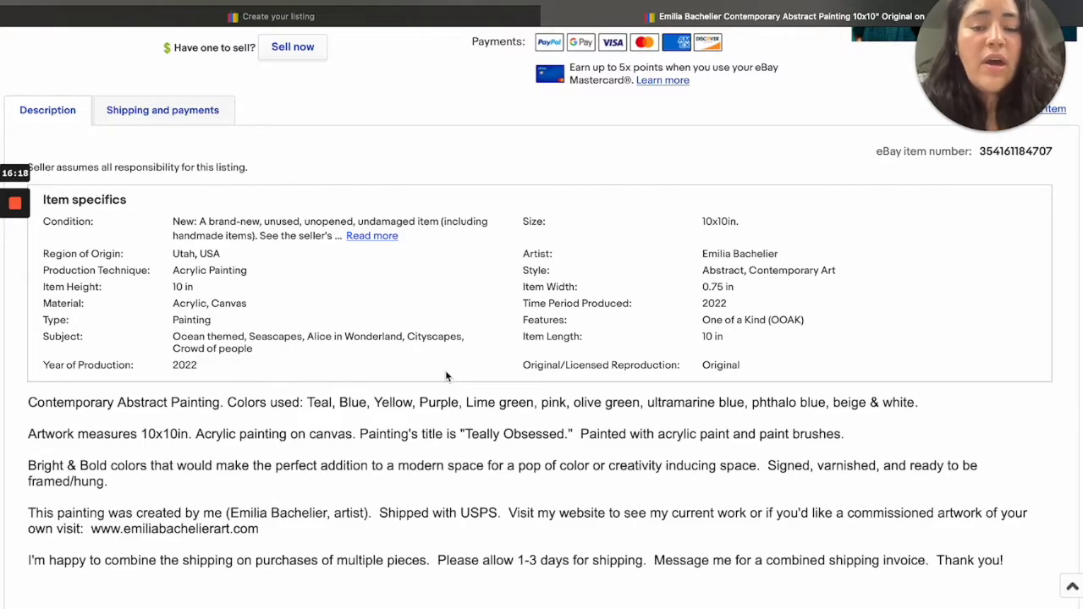
scroll(445, 370, "up", 1)
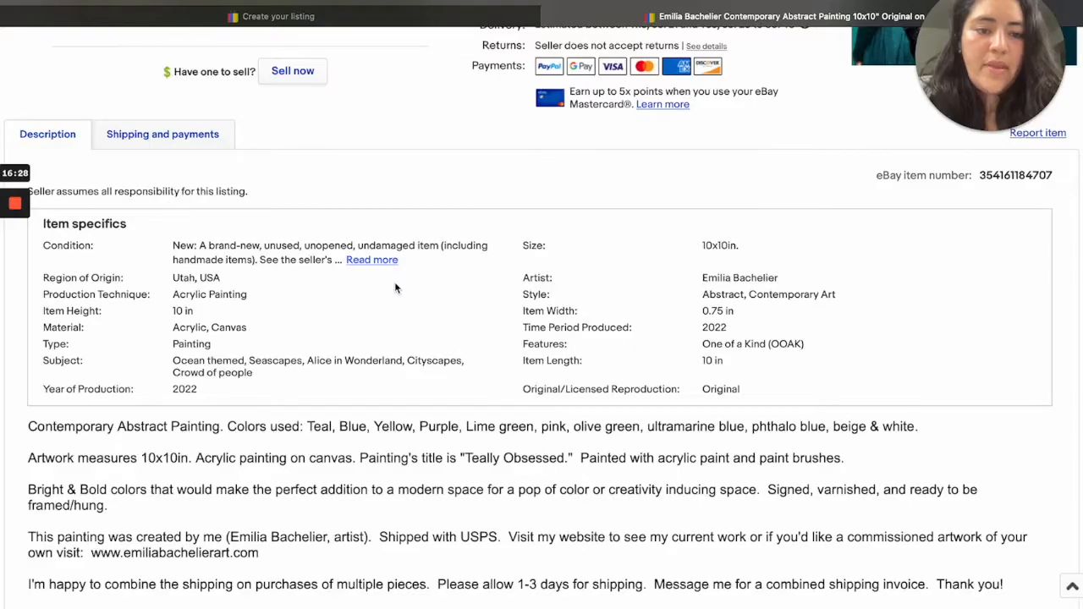
scroll(394, 288, "up", 2)
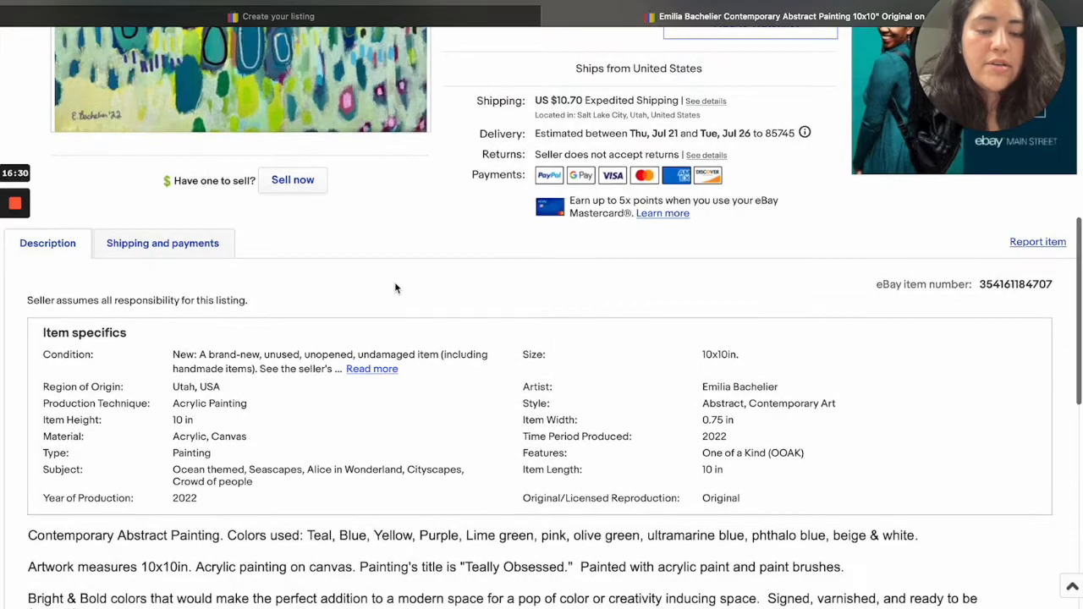
scroll(394, 289, "up", 2)
scroll(395, 288, "down", 7)
scroll(394, 288, "up", 10)
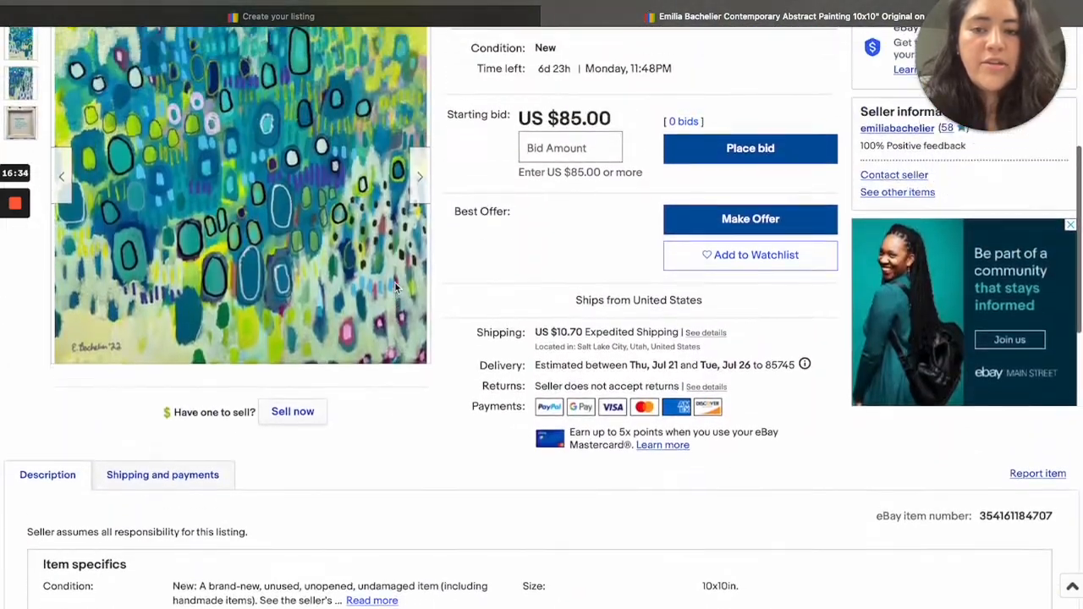
Leave the live listing page and open the My eBay Summary page
scroll(395, 282, "up", 4)
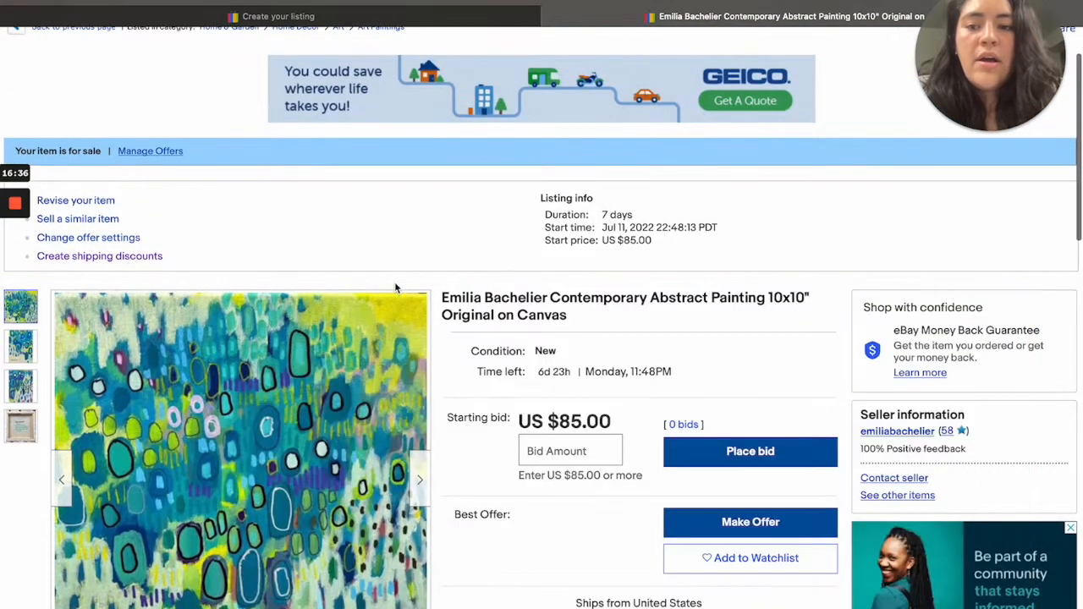
scroll(354, 248, "up", 2)
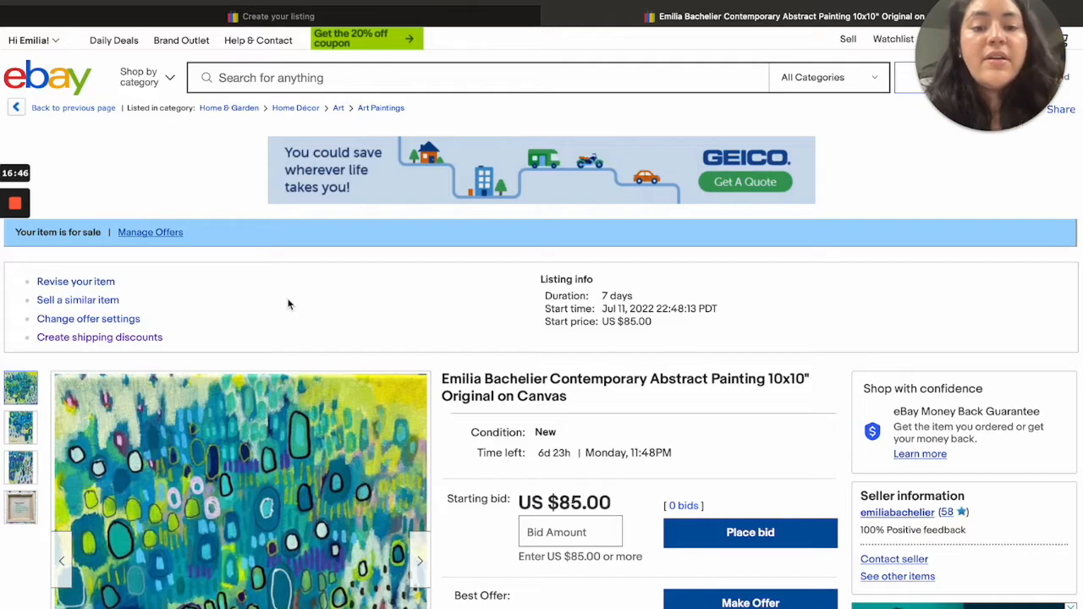
scroll(288, 305, "down", 1)
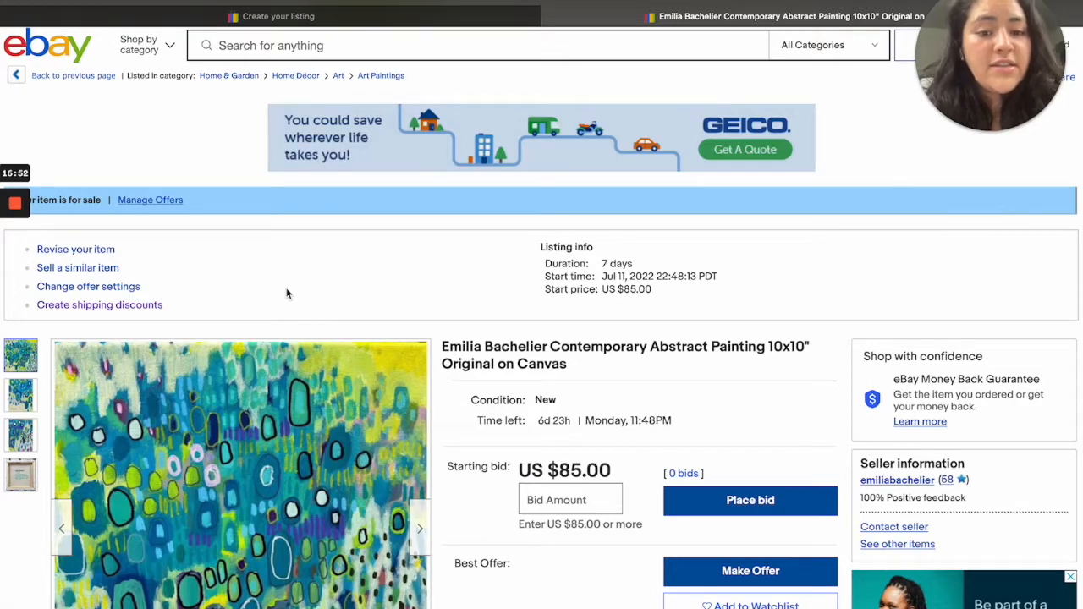
scroll(286, 294, "up", 1)
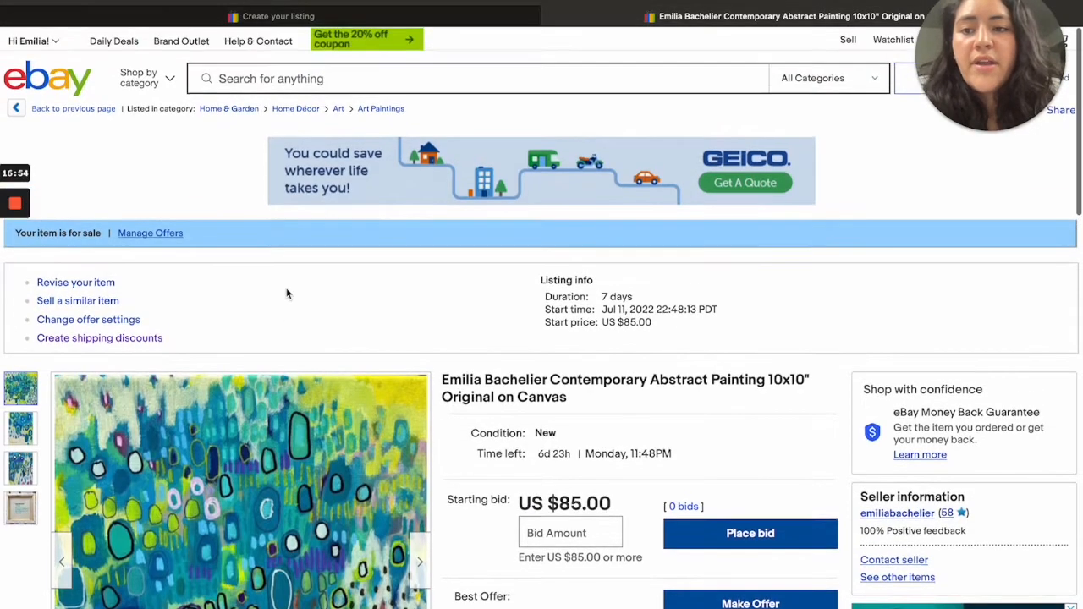
left_click_drag(944, 60, 575, 62)
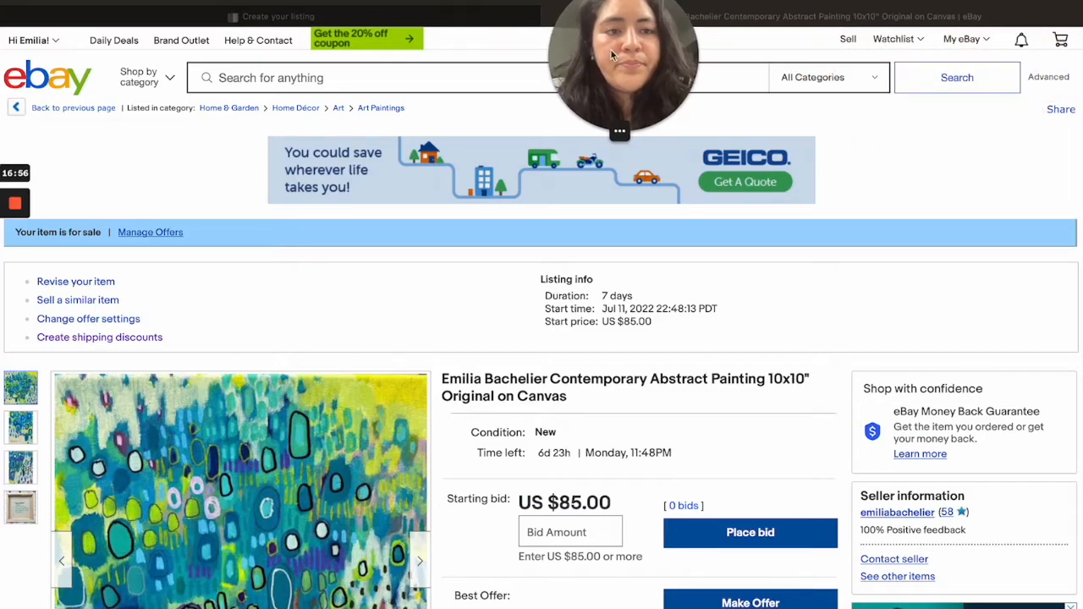
left_click(985, 41)
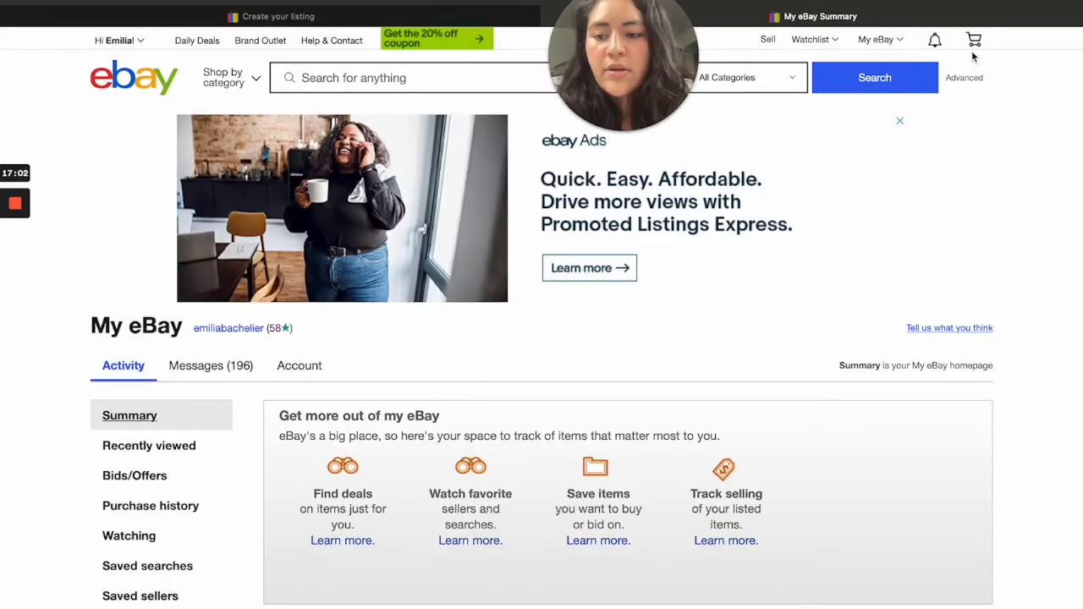
Open the selling area from My eBay and show the active listings in Seller Hub
scroll(742, 385, "down", 2)
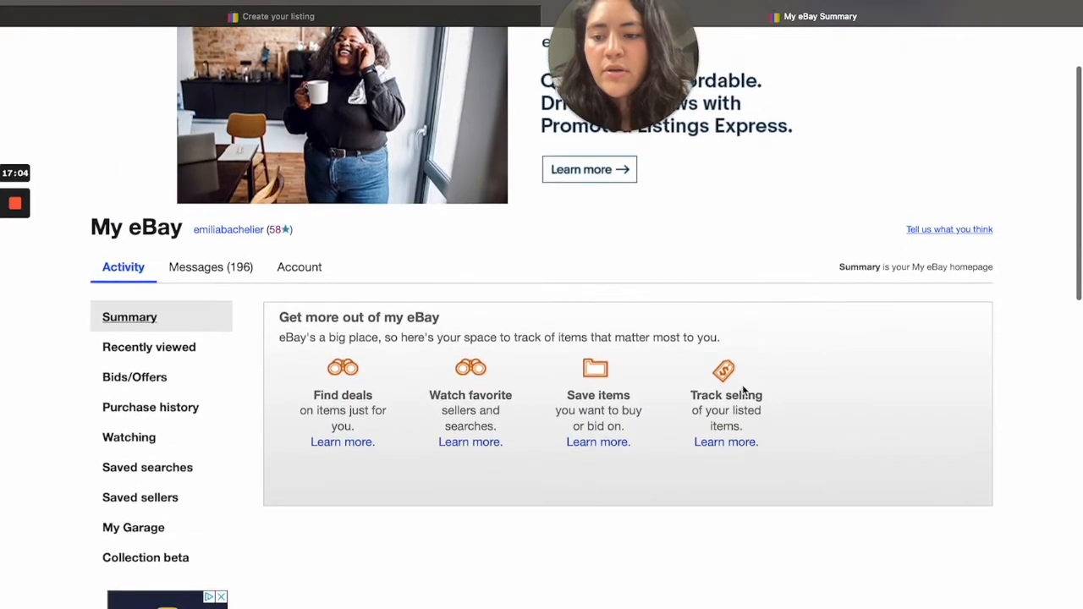
scroll(841, 126, "up", 3)
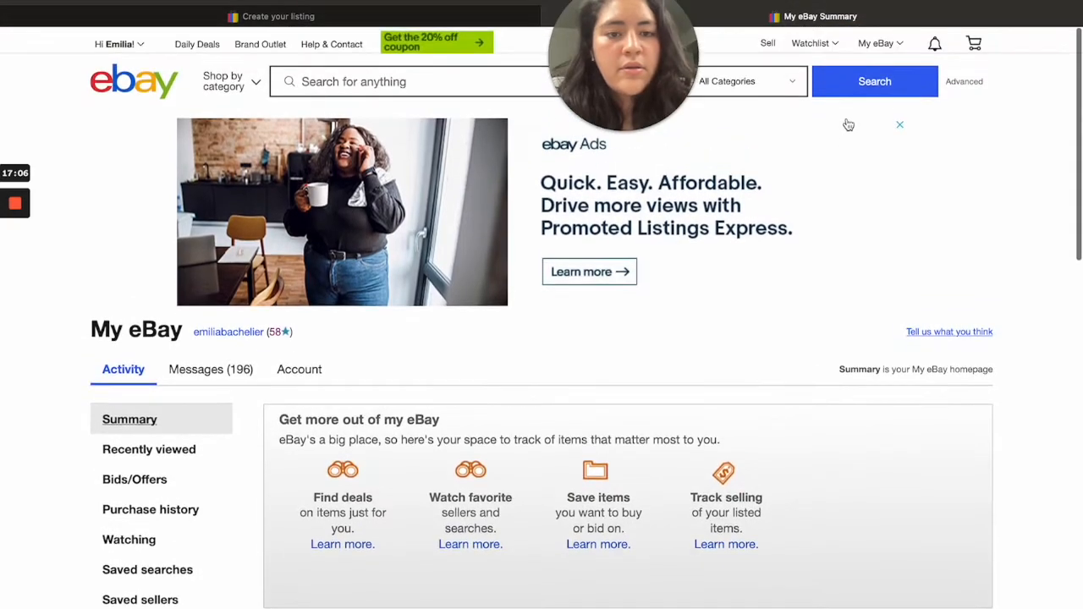
mouse_move(902, 41)
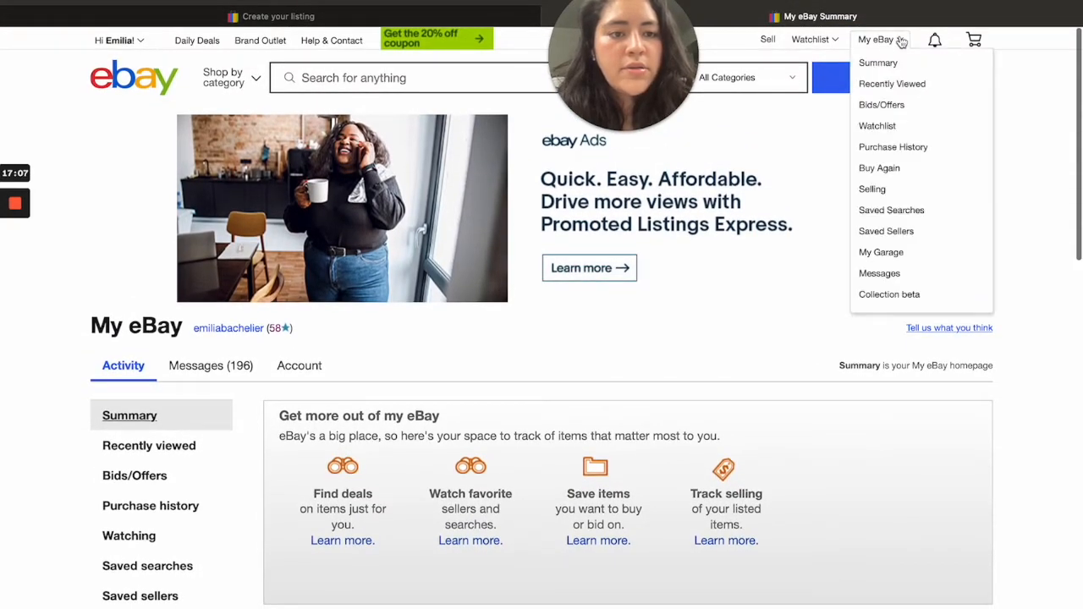
left_click(873, 189)
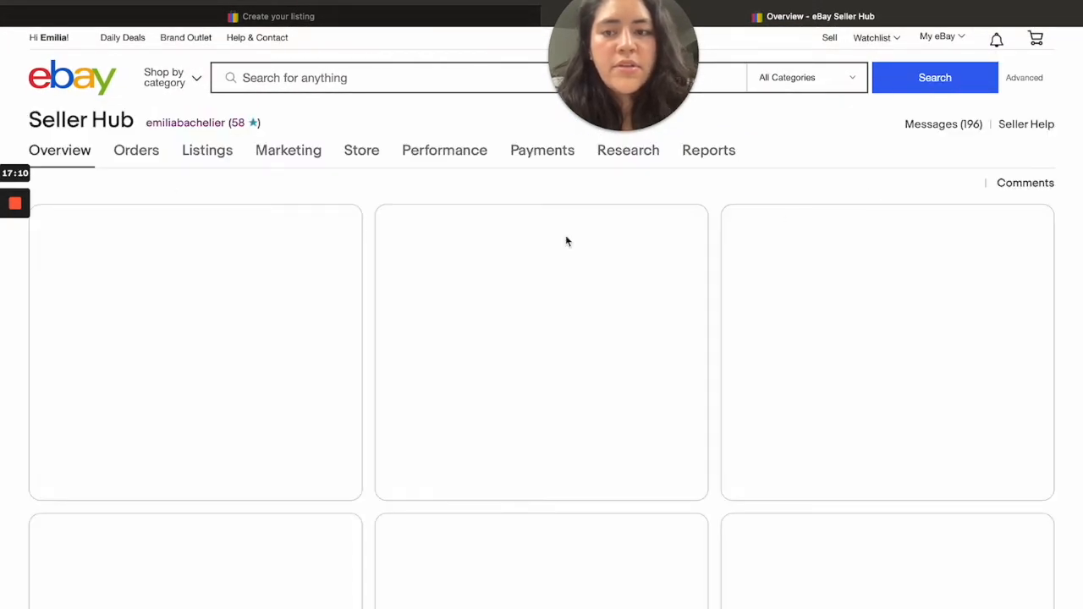
mouse_move(195, 154)
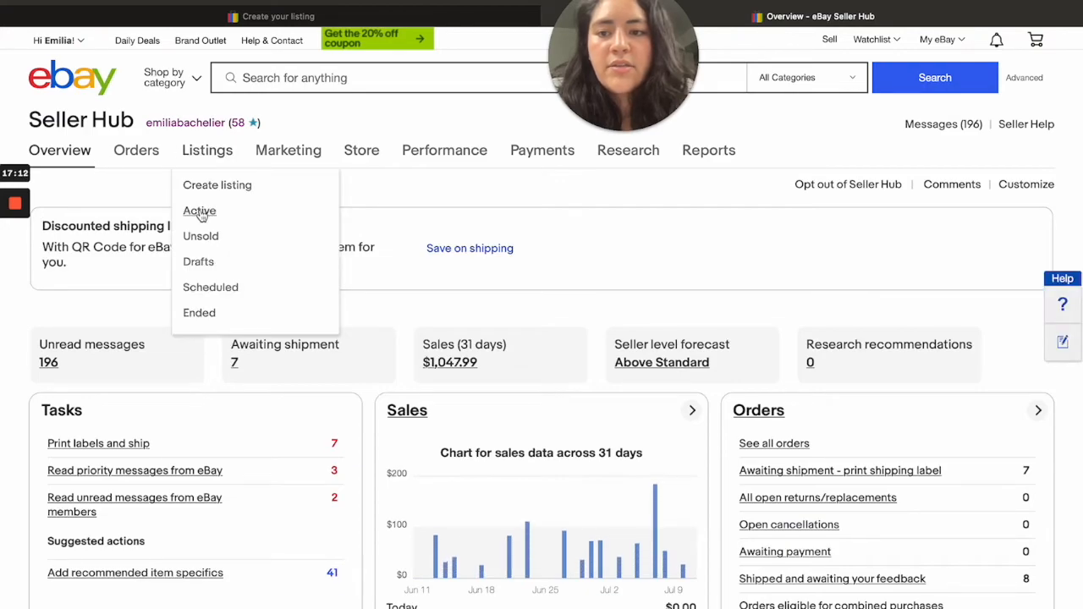
left_click(200, 212)
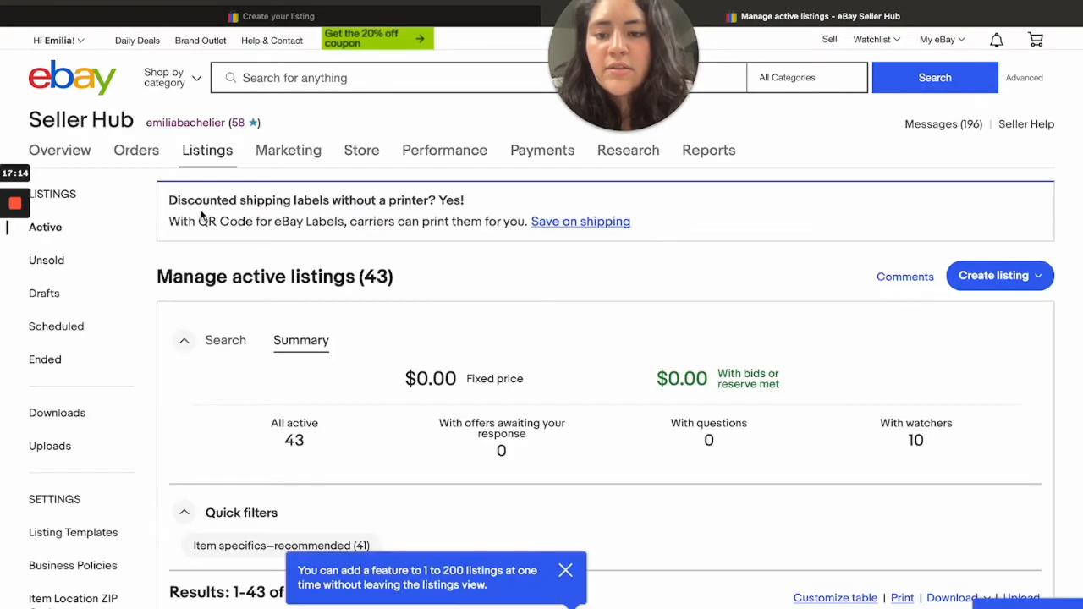
Look through the active listings table, checking photos, titles, formats and current prices down to the newly published 10x10" painting
scroll(135, 397, "down", 5)
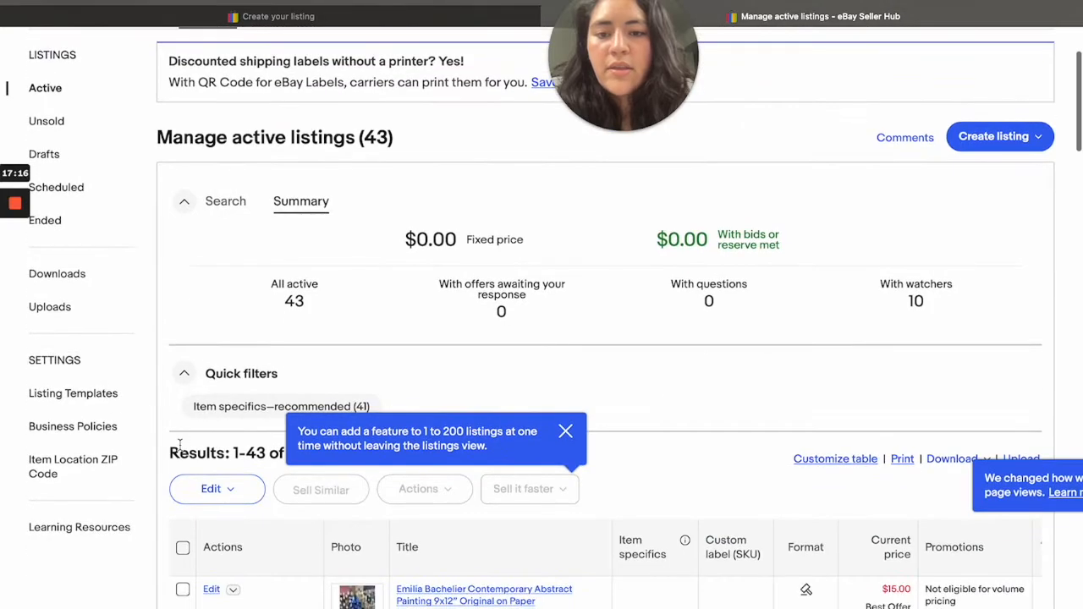
scroll(129, 432, "down", 2)
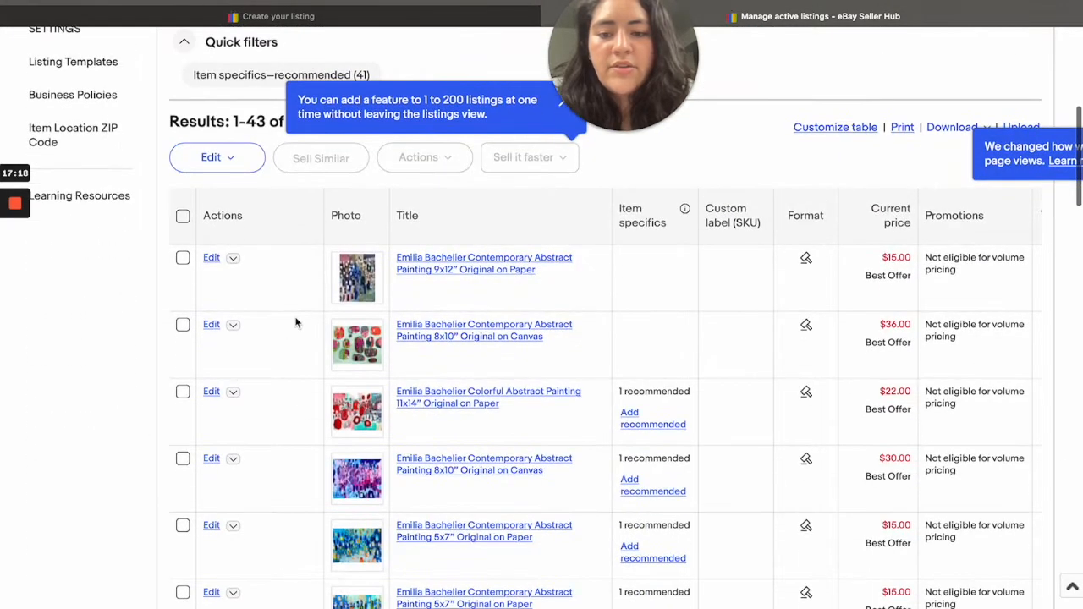
scroll(123, 507, "down", 2)
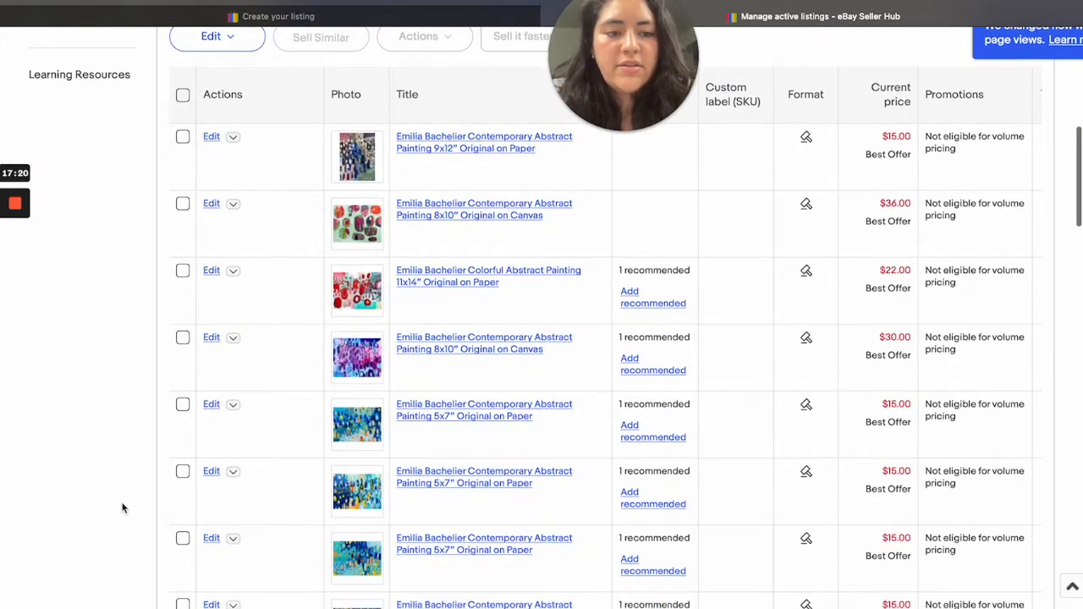
scroll(123, 508, "down", 5)
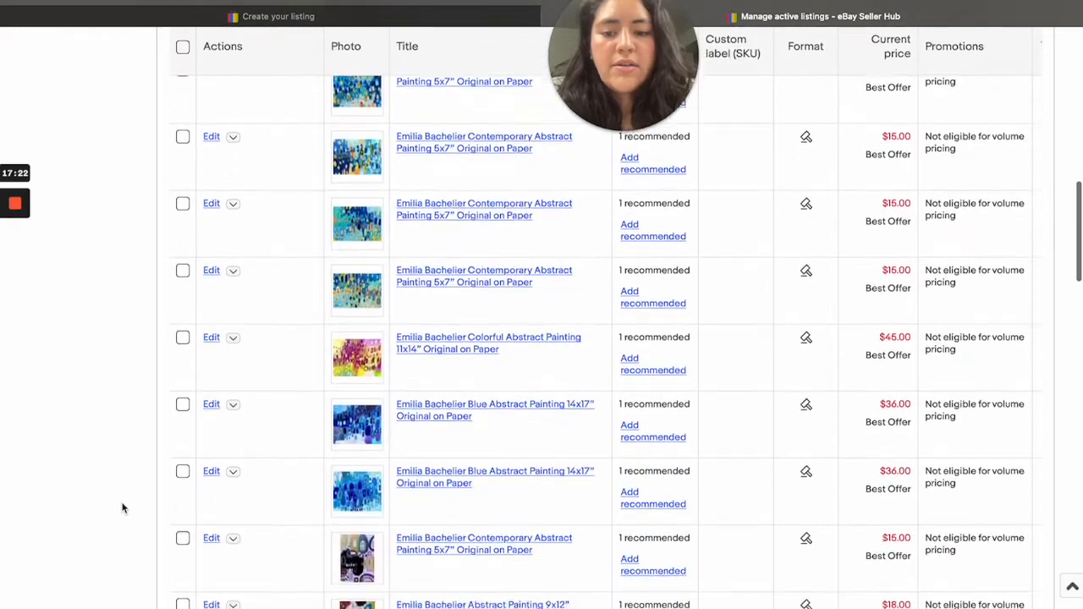
scroll(122, 507, "down", 5)
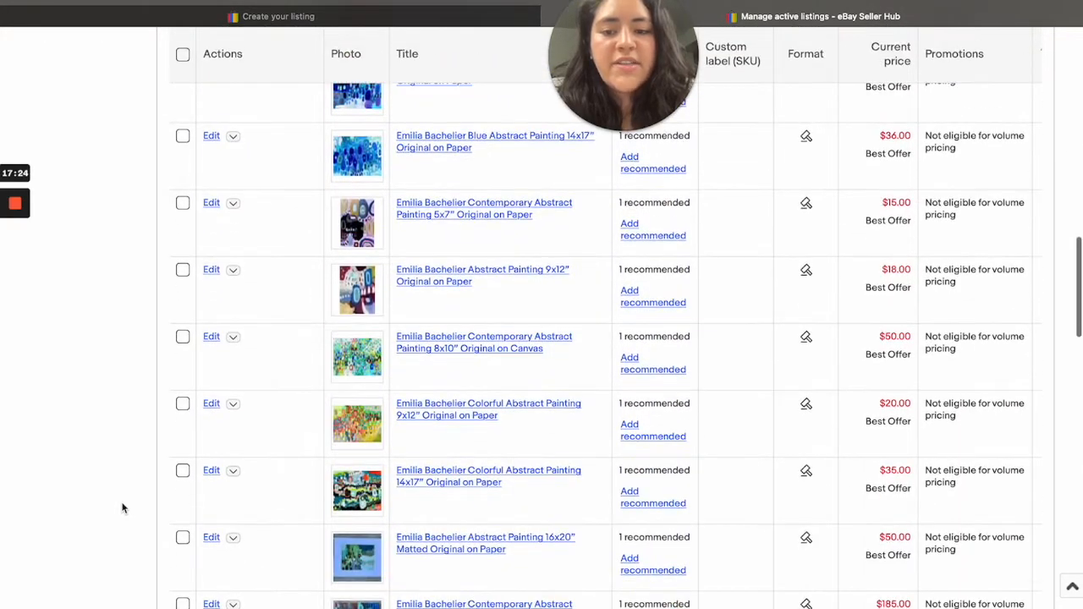
scroll(123, 508, "down", 10)
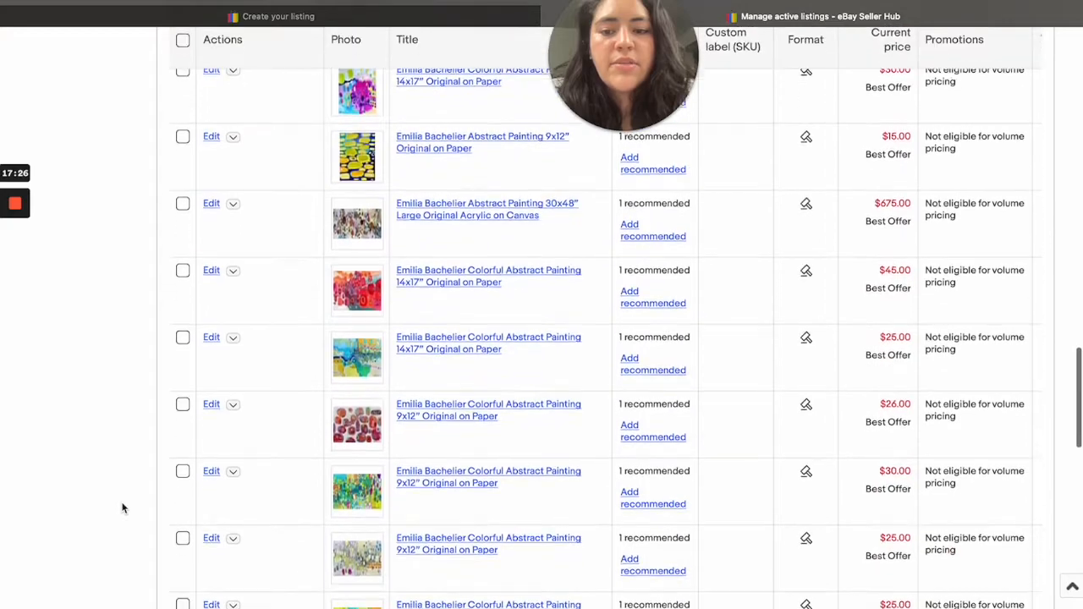
scroll(122, 508, "down", 6)
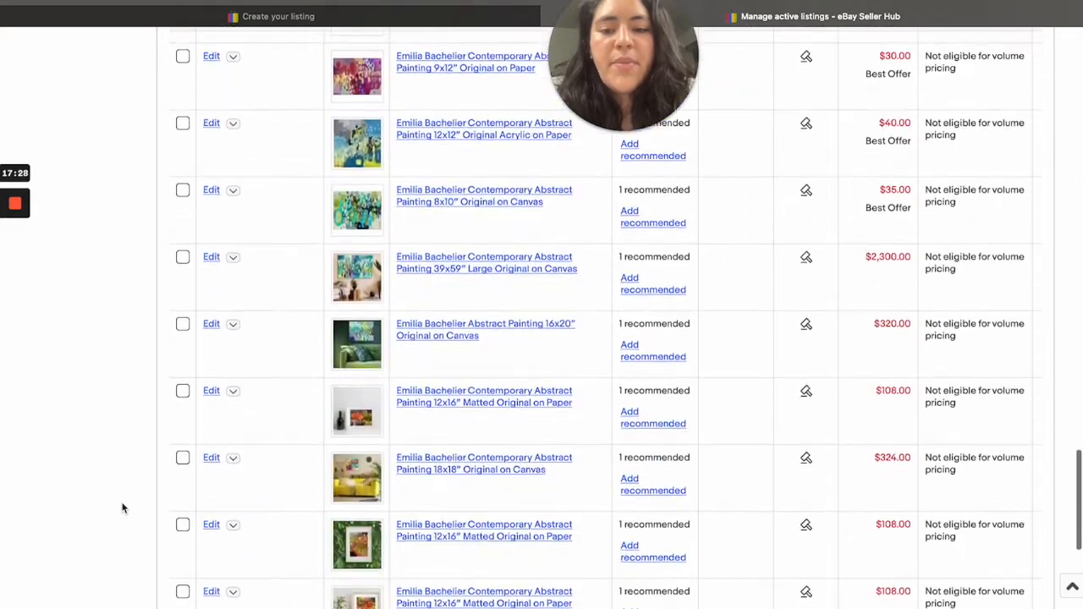
scroll(123, 508, "down", 3)
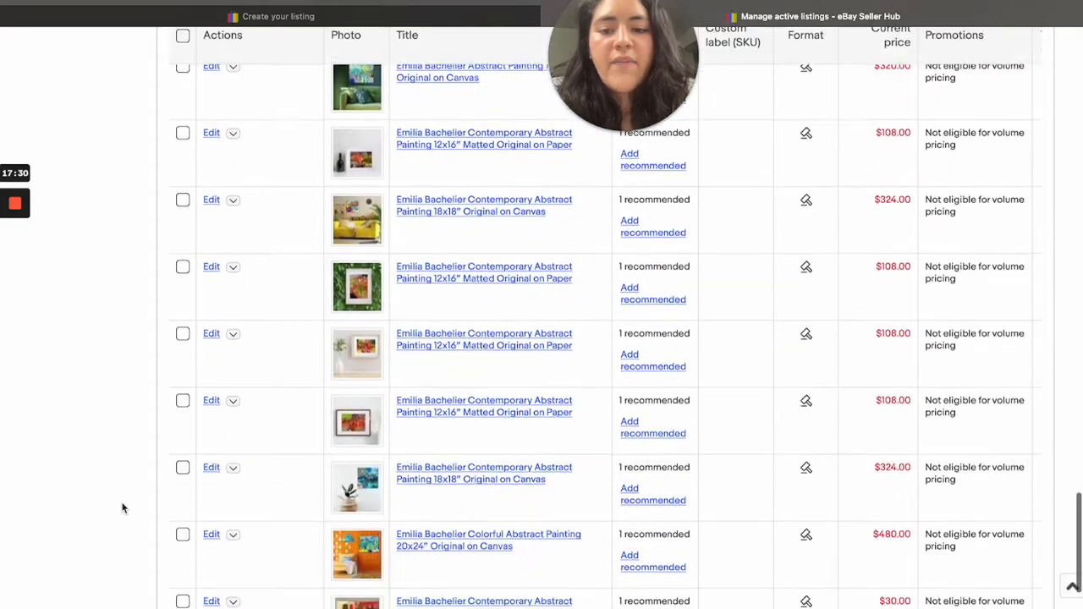
scroll(123, 508, "down", 1)
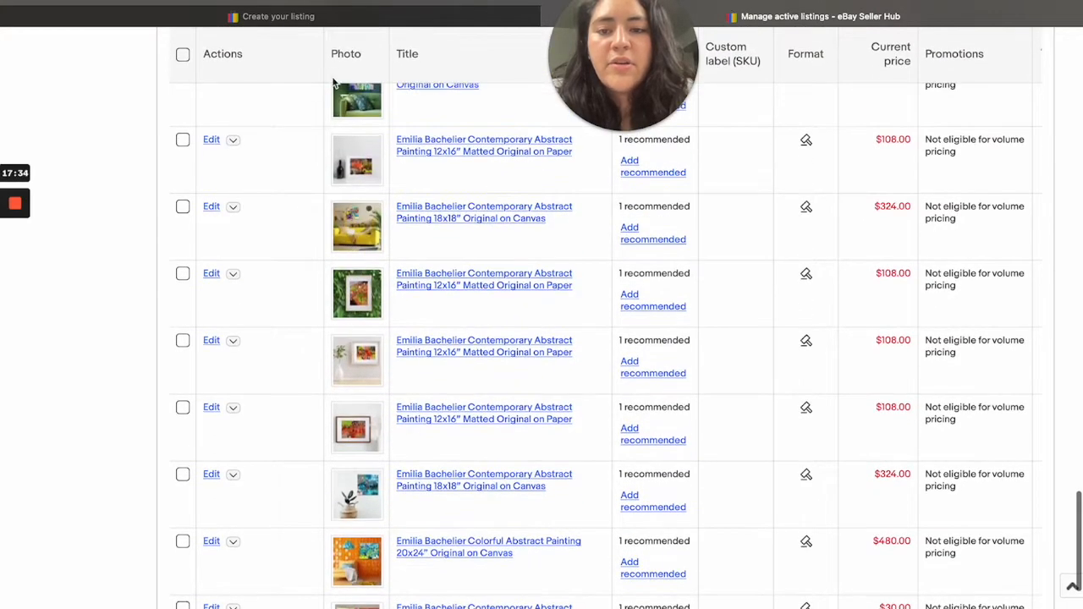
scroll(377, 161, "up", 2)
scroll(362, 149, "down", 3)
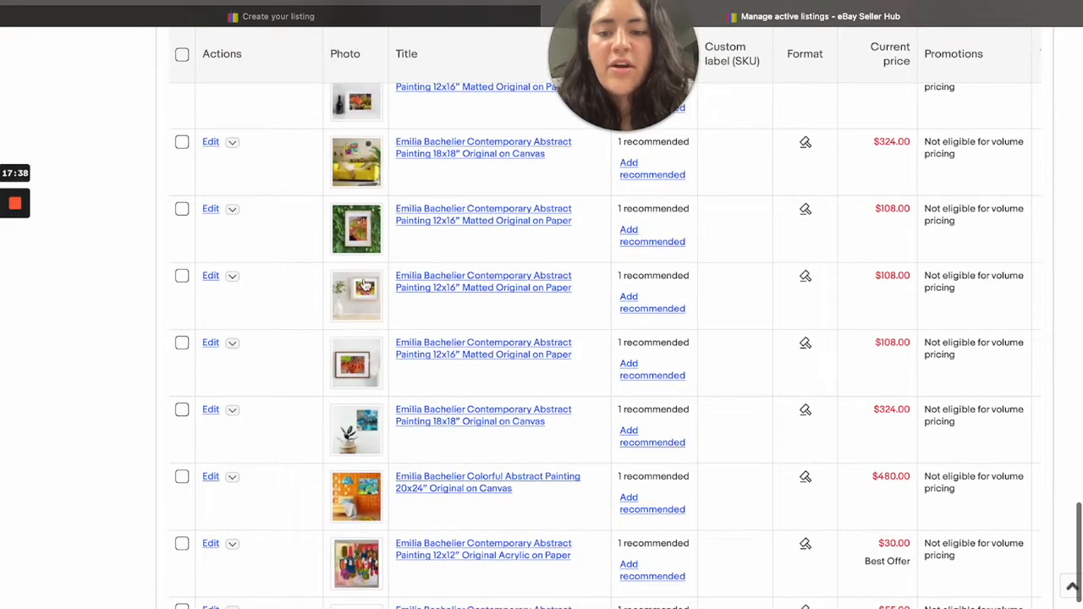
scroll(364, 286, "down", 2)
scroll(342, 379, "down", 2)
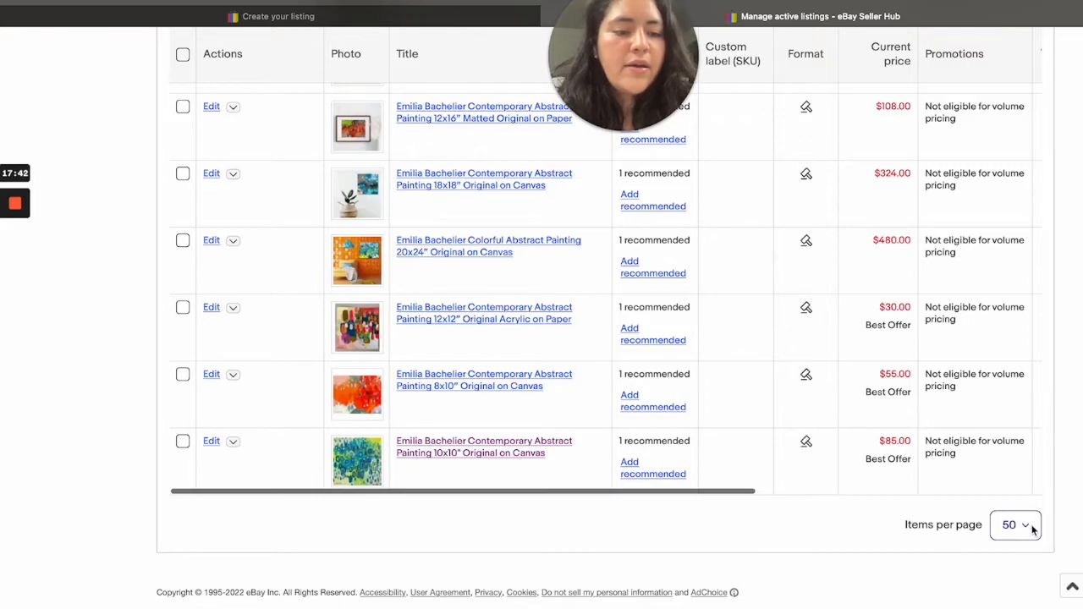
Set the active listings table to 100 items per page and check the end of the list
left_click(1020, 606)
scroll(602, 515, "down", 15)
scroll(602, 515, "down", 15)
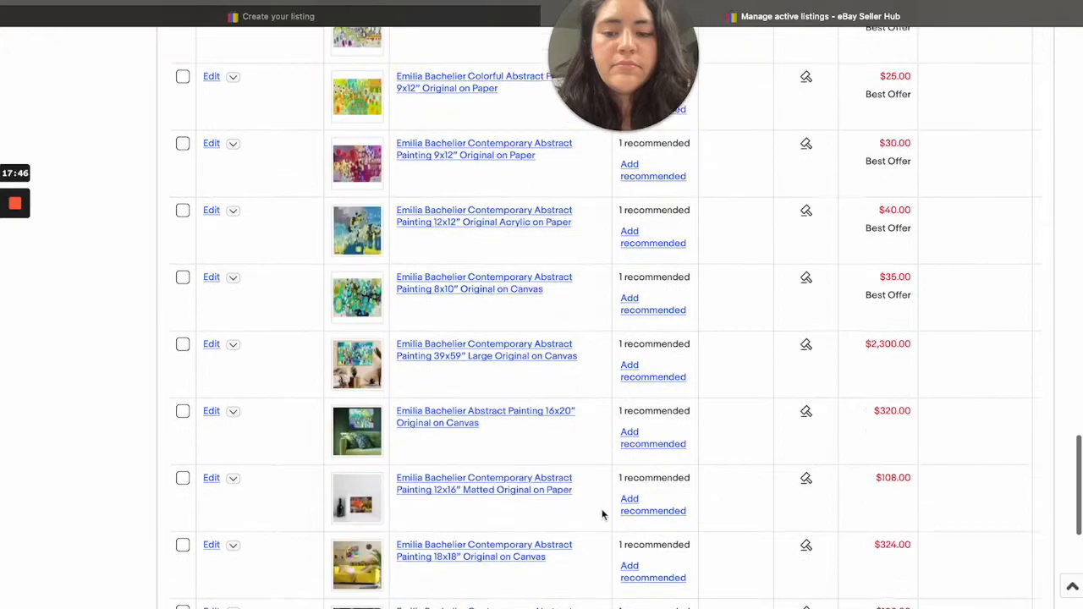
scroll(603, 515, "down", 5)
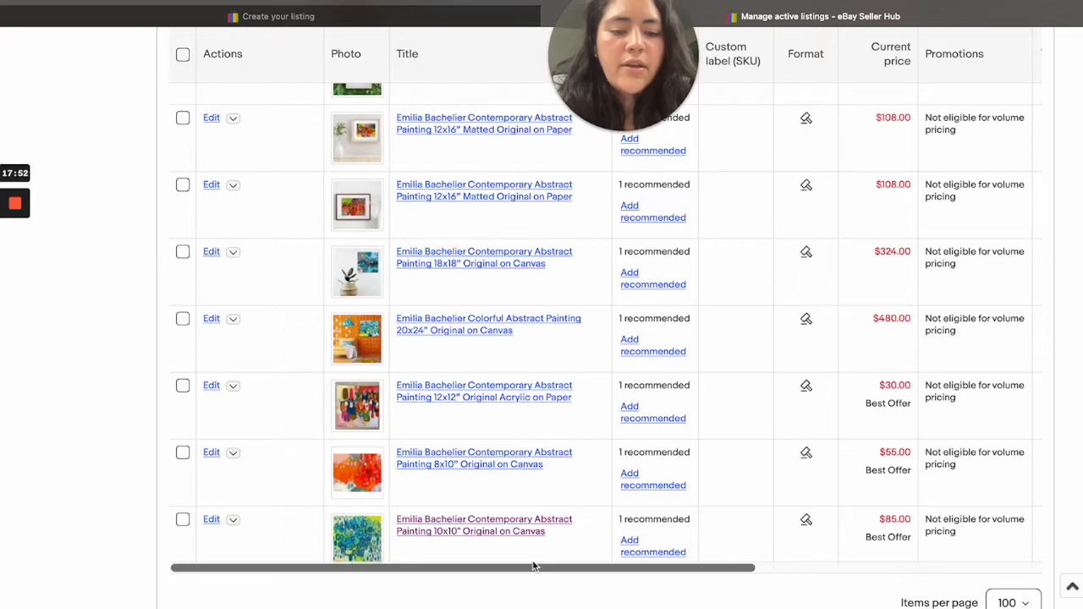
Open the 8x10" Original on Canvas listing priced at $36.00 and start a similar listing from it
scroll(441, 537, "up", 20)
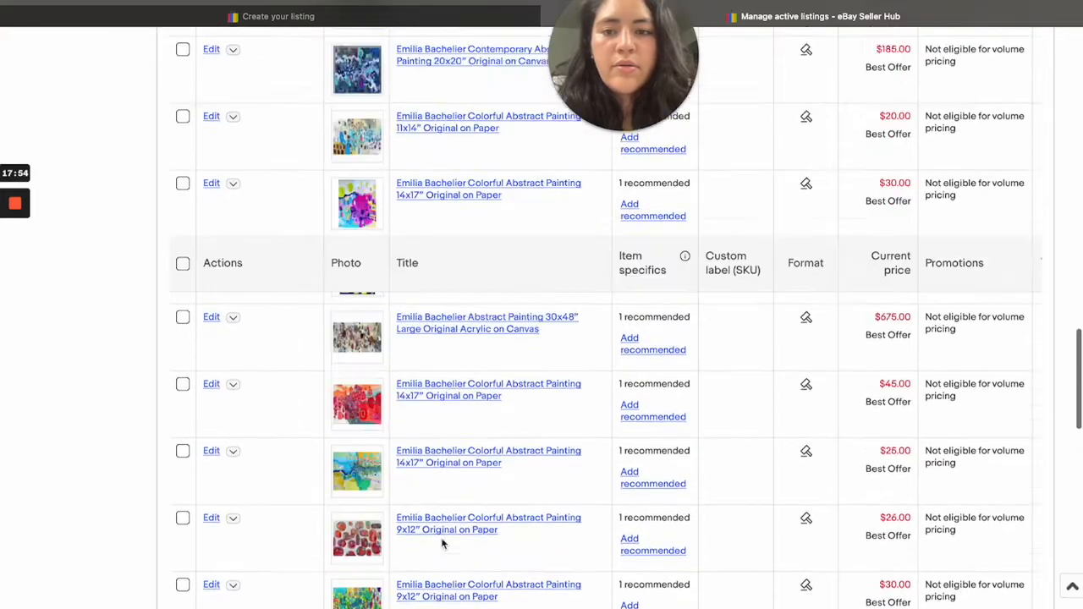
scroll(441, 542, "up", 2)
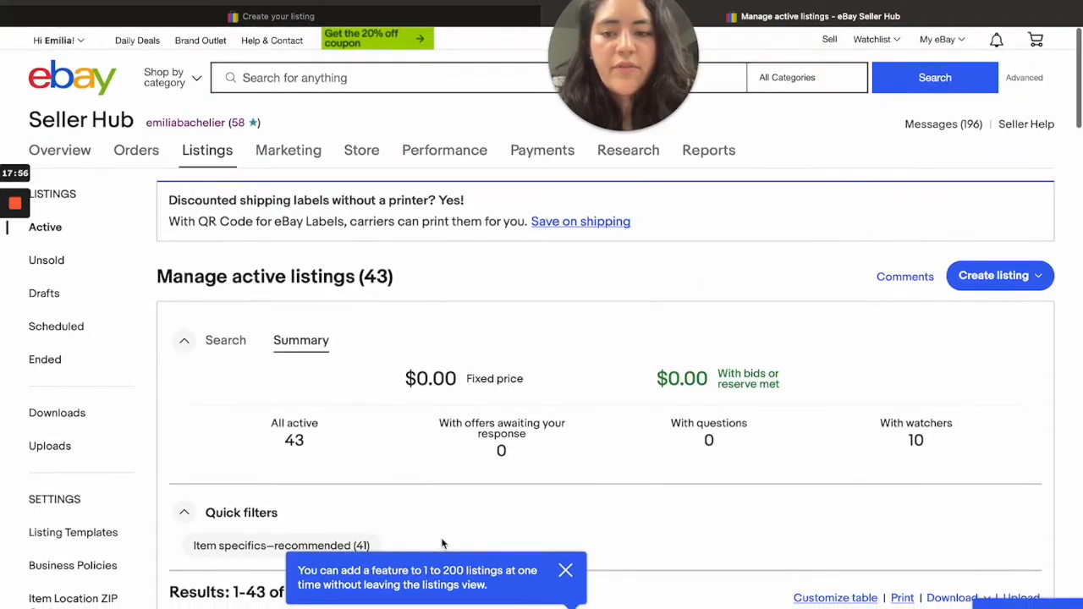
scroll(440, 544, "down", 1)
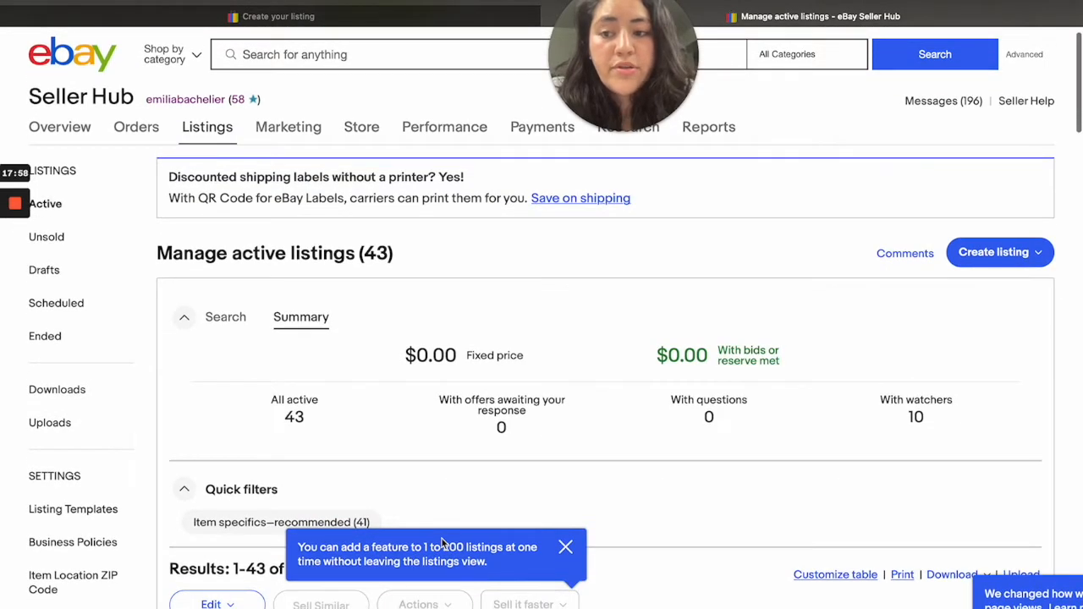
scroll(441, 541, "down", 3)
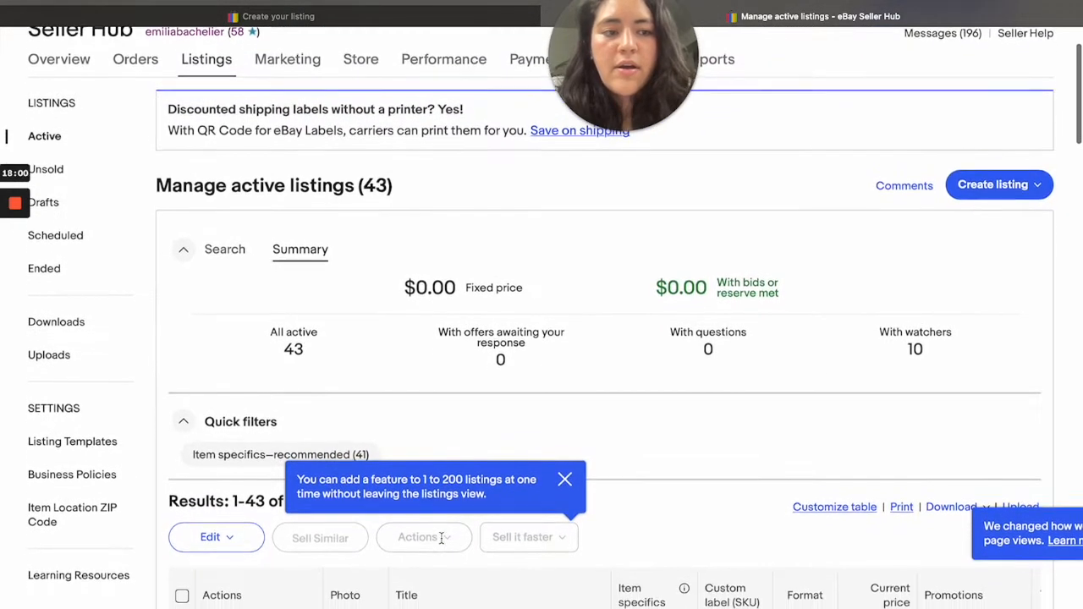
scroll(441, 539, "down", 8)
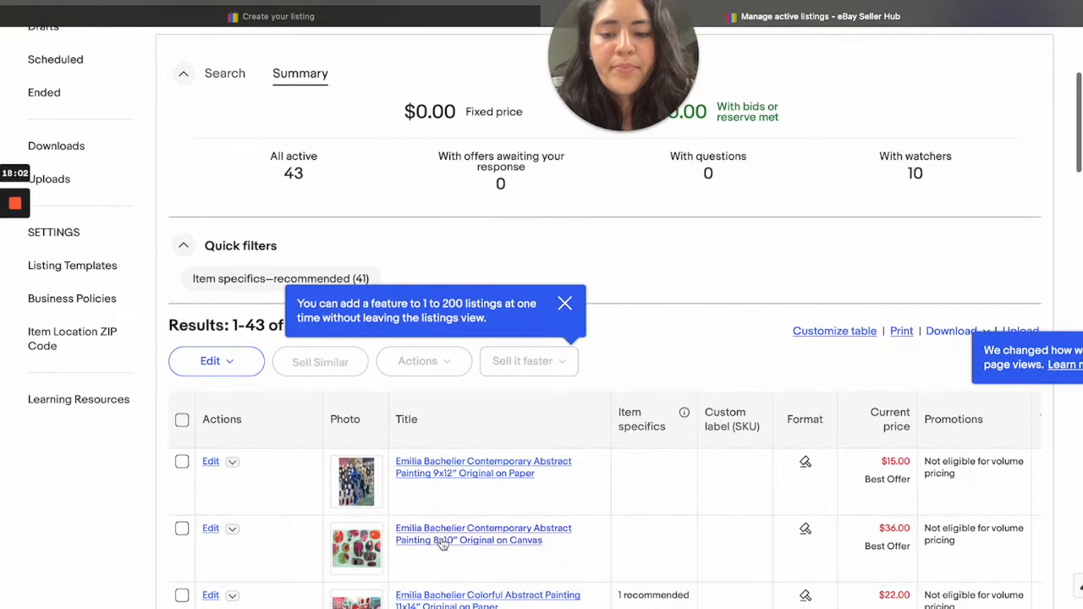
scroll(440, 544, "down", 5)
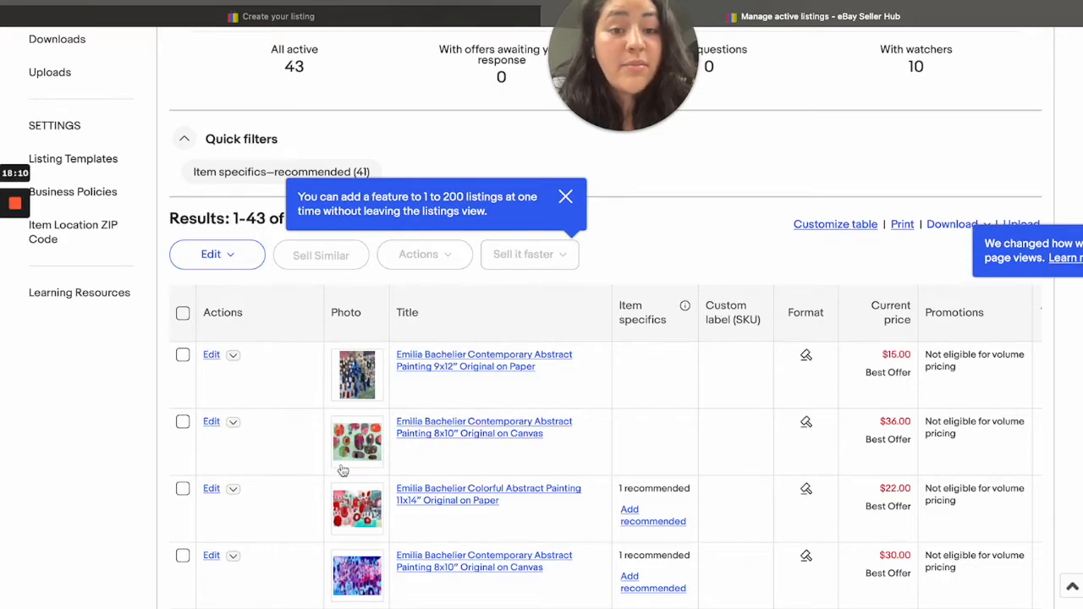
left_click(443, 434)
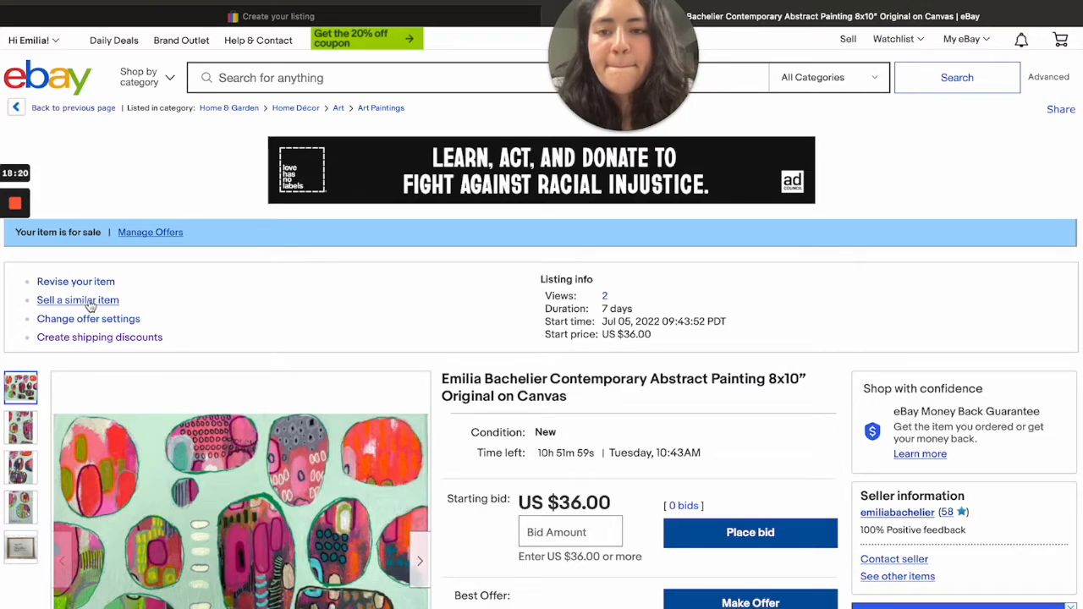
left_click(88, 301)
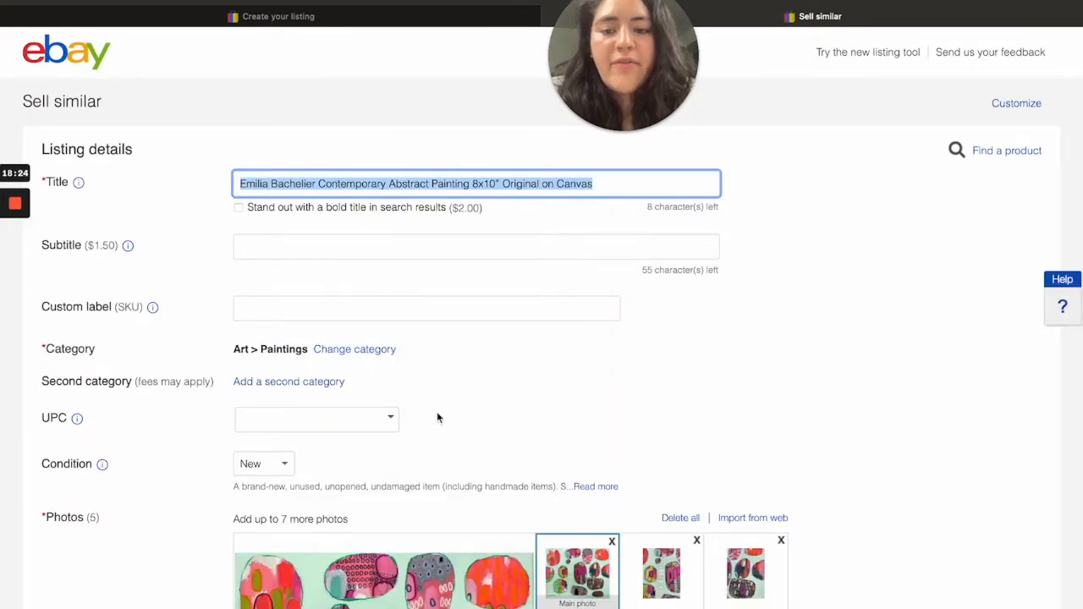
Check the copied item specifics and remove all five photos from the similar listing's draft
scroll(445, 449, "down", 10)
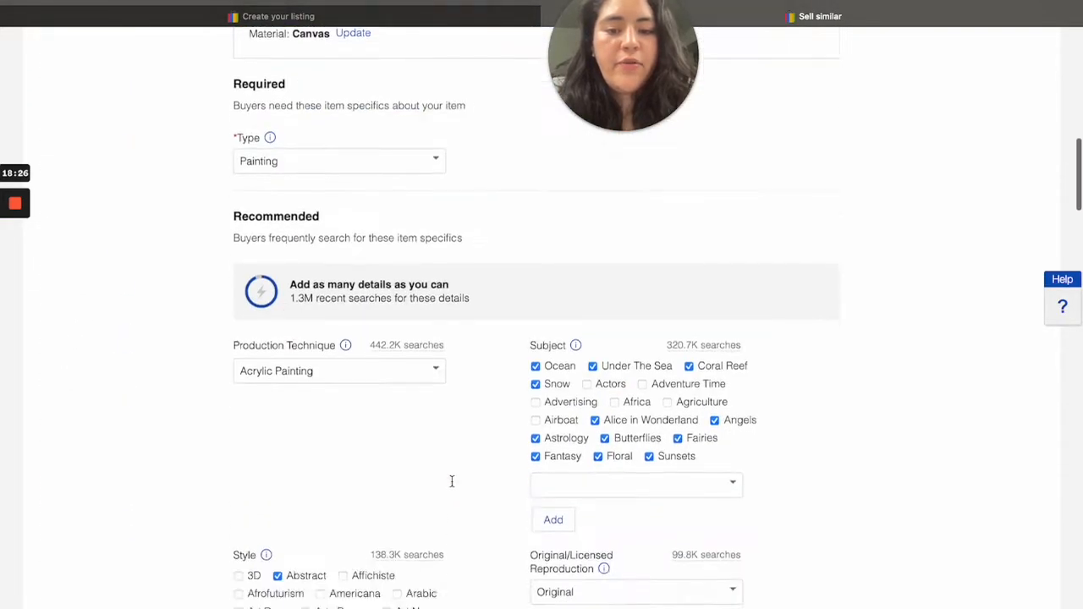
scroll(452, 480, "down", 5)
scroll(451, 480, "up", 4)
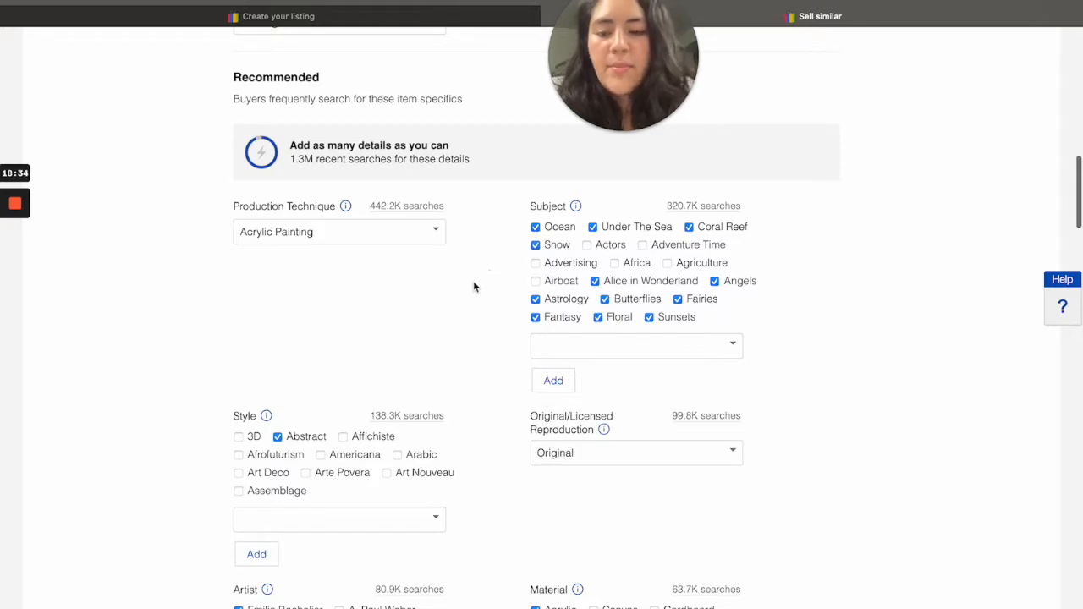
scroll(474, 288, "up", 10)
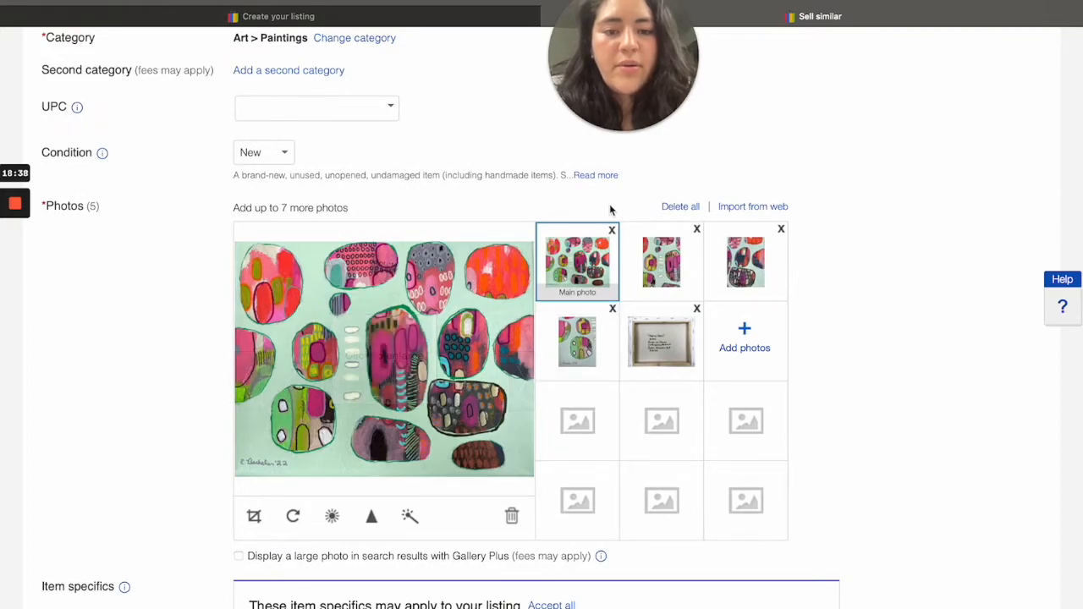
left_click(612, 230)
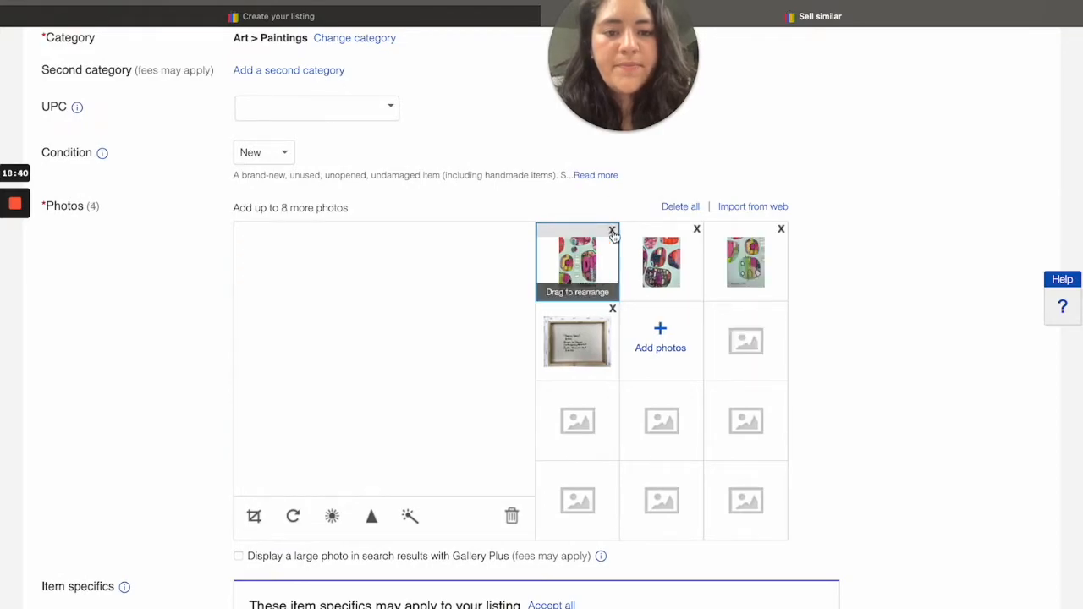
left_click(612, 231)
left_click(612, 231)
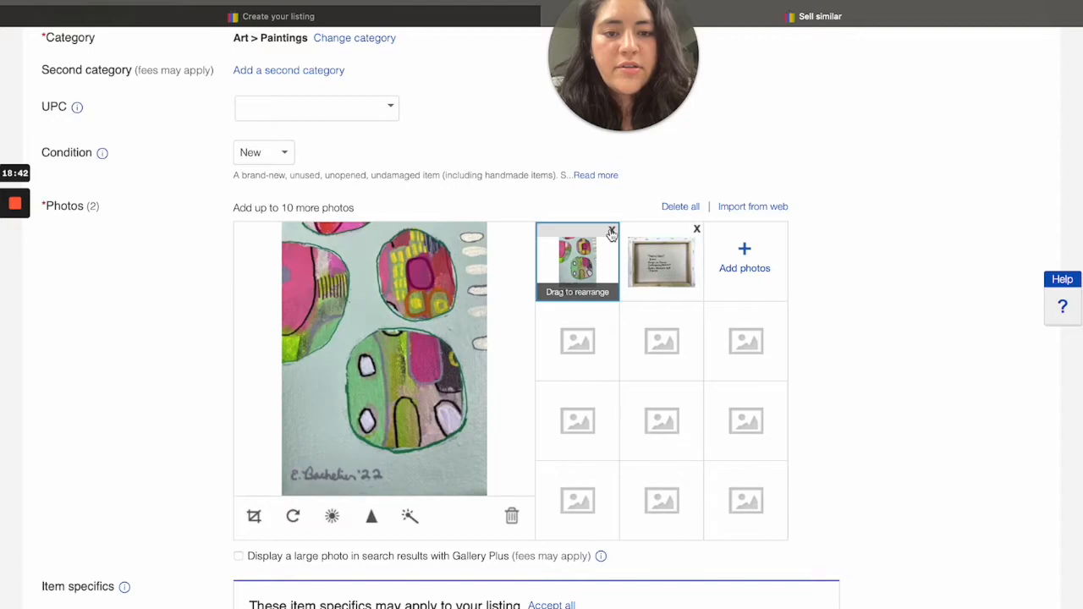
left_click(611, 231)
left_click(612, 231)
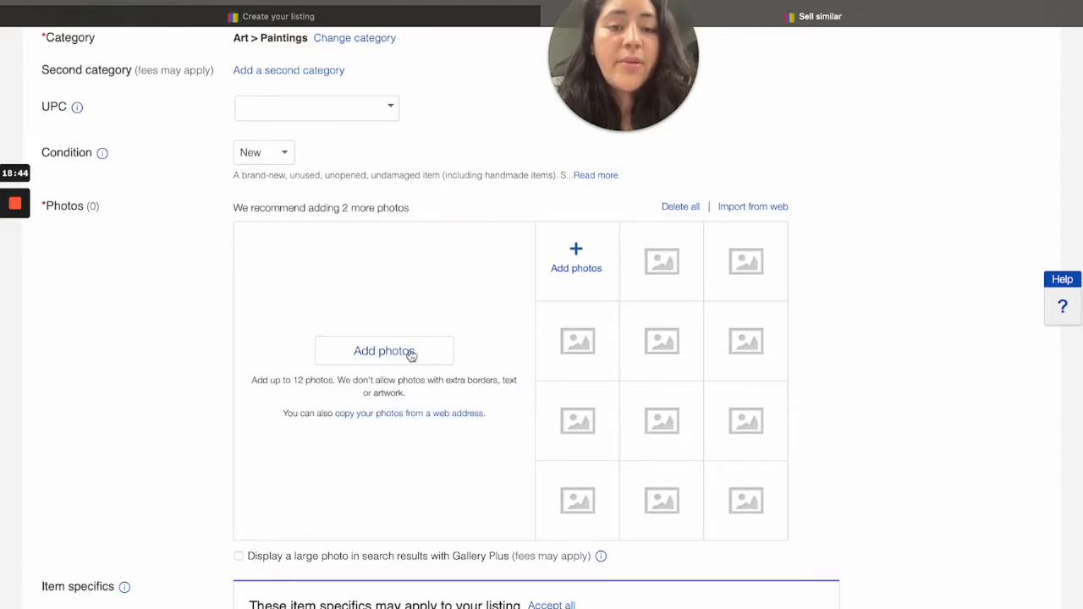
Examine the draft's title, item specifics and item description for the details specific to the original 8x10" painting
scroll(355, 382, "up", 7)
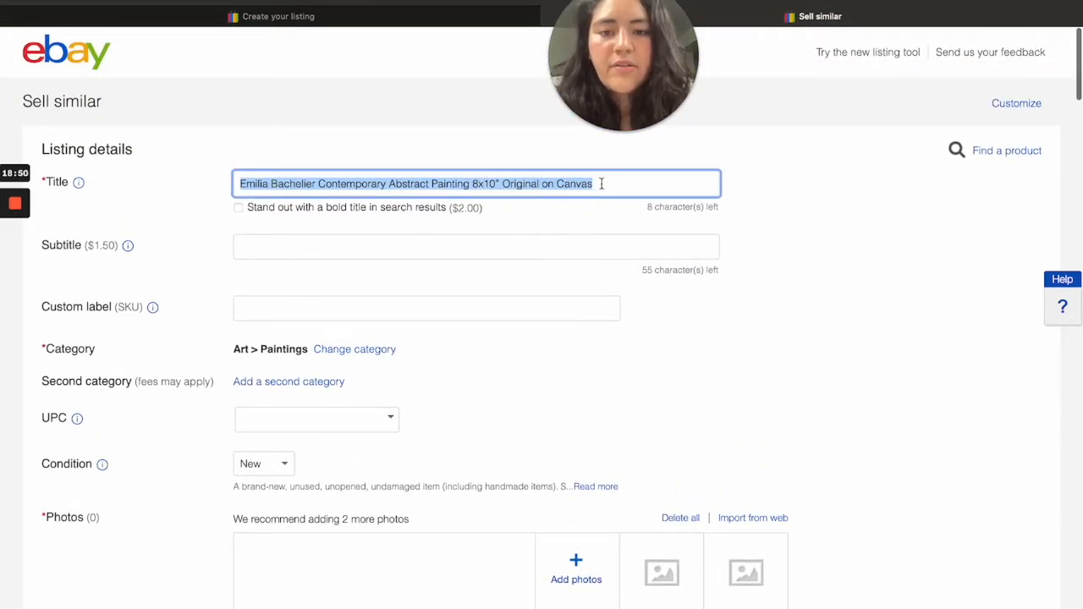
scroll(526, 330, "down", 5)
scroll(526, 331, "down", 10)
scroll(527, 331, "down", 7)
scroll(527, 331, "down", 9)
scroll(526, 331, "down", 14)
scroll(525, 331, "down", 16)
scroll(522, 321, "up", 2)
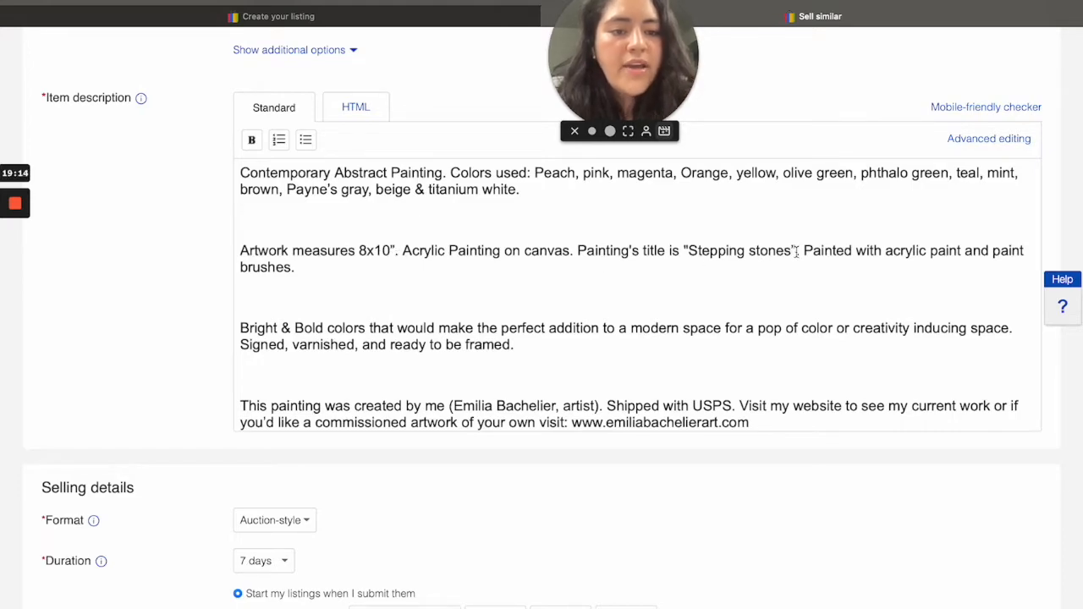
Review the rest of the similar listing's draft, from the item description through package details and promotion options to the fees
scroll(635, 321, "down", 2)
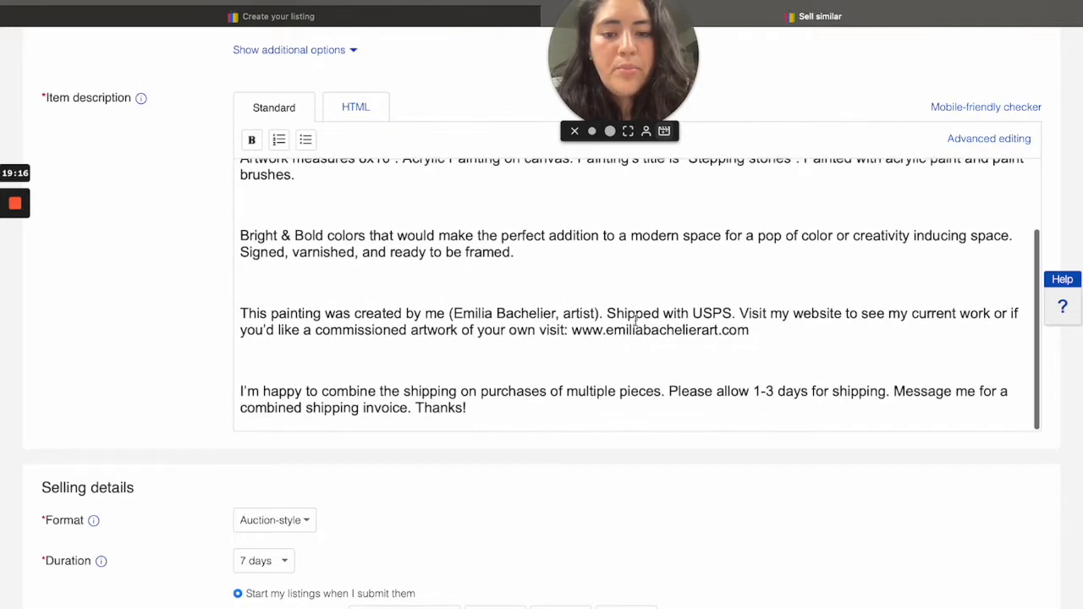
scroll(636, 321, "up", 1)
scroll(516, 487, "down", 12)
scroll(516, 487, "down", 5)
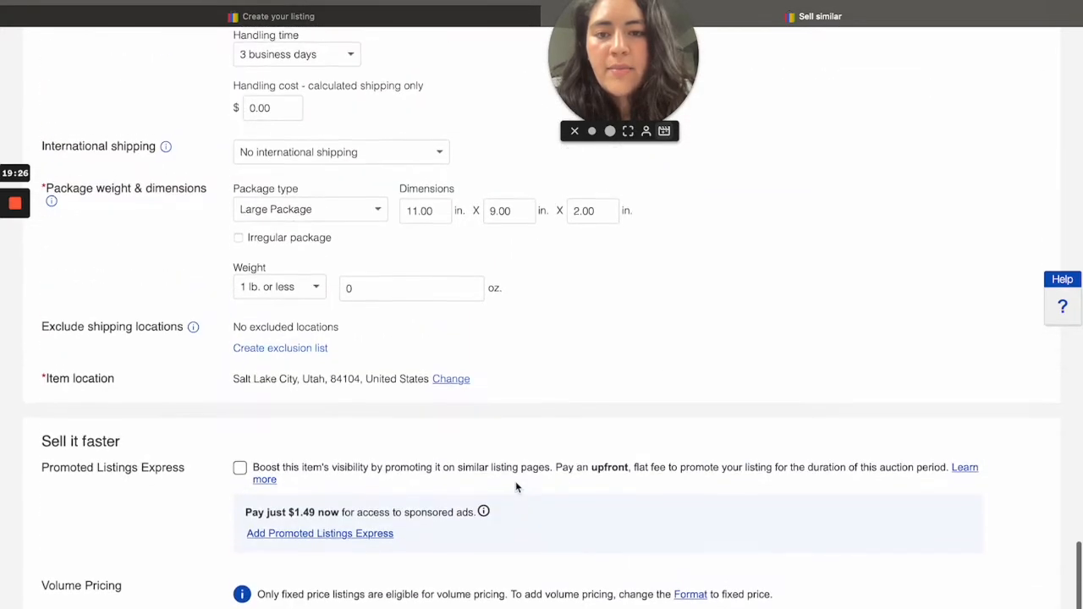
scroll(424, 386, "down", 3)
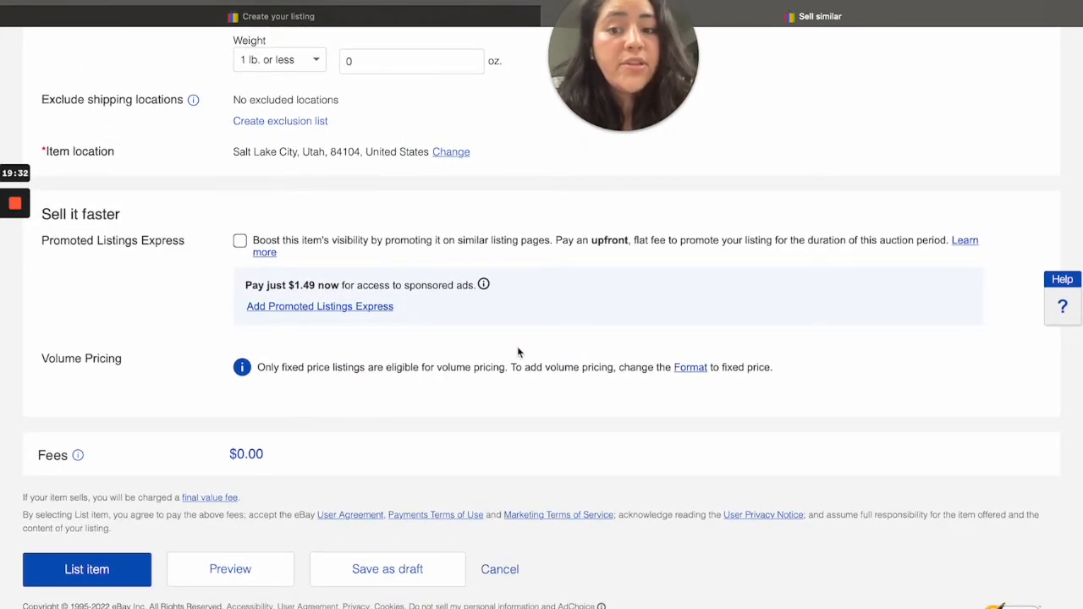
scroll(517, 346, "up", 20)
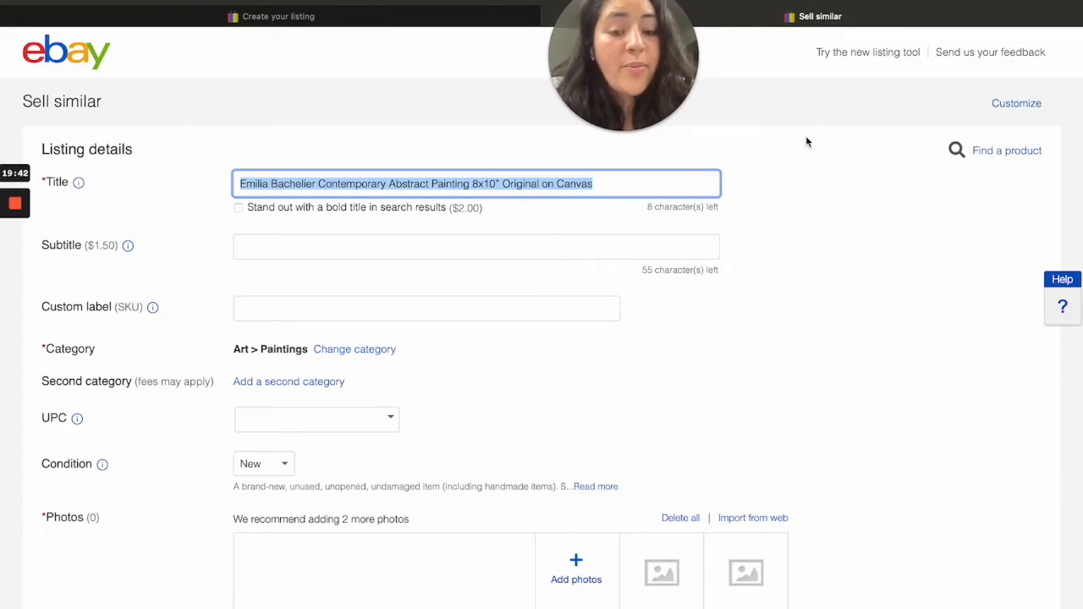
Leave the draft for the eBay home page, open the Seller Hub overview and check the Orders options
left_click(85, 61)
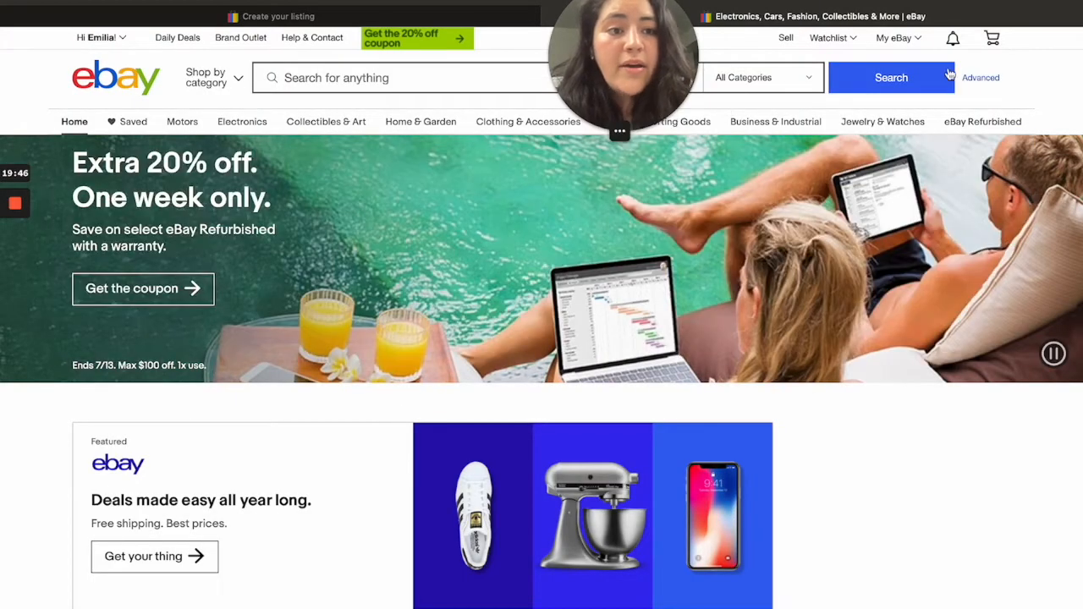
mouse_move(917, 41)
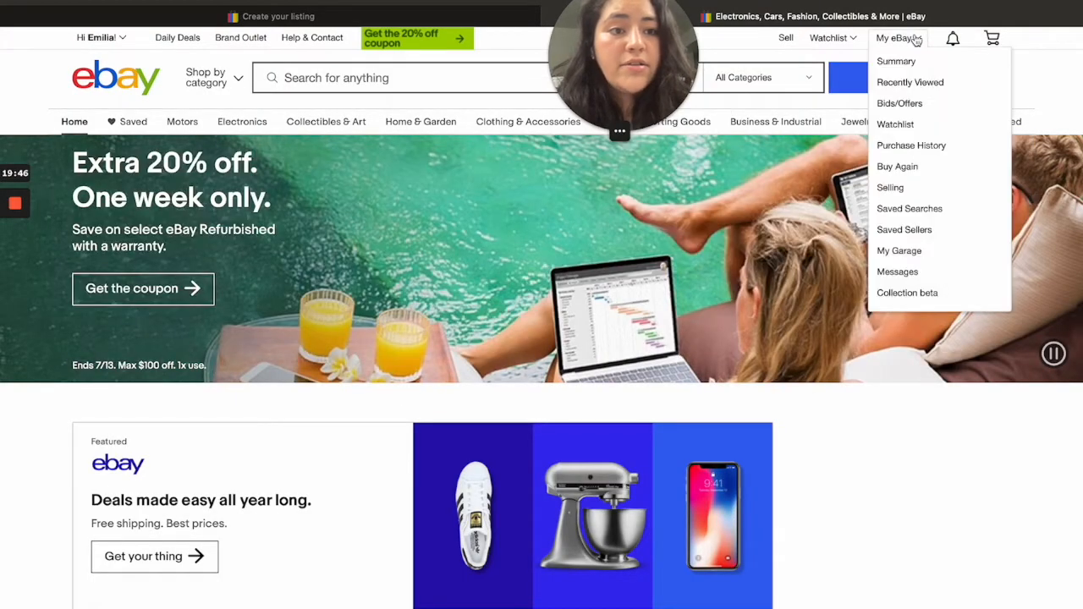
left_click(895, 187)
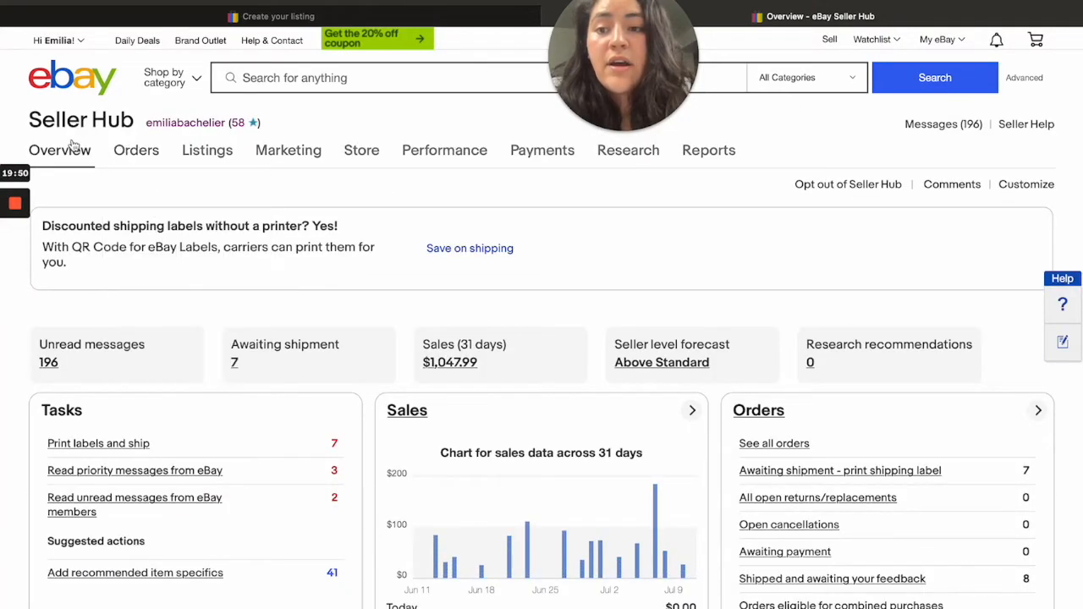
mouse_move(140, 161)
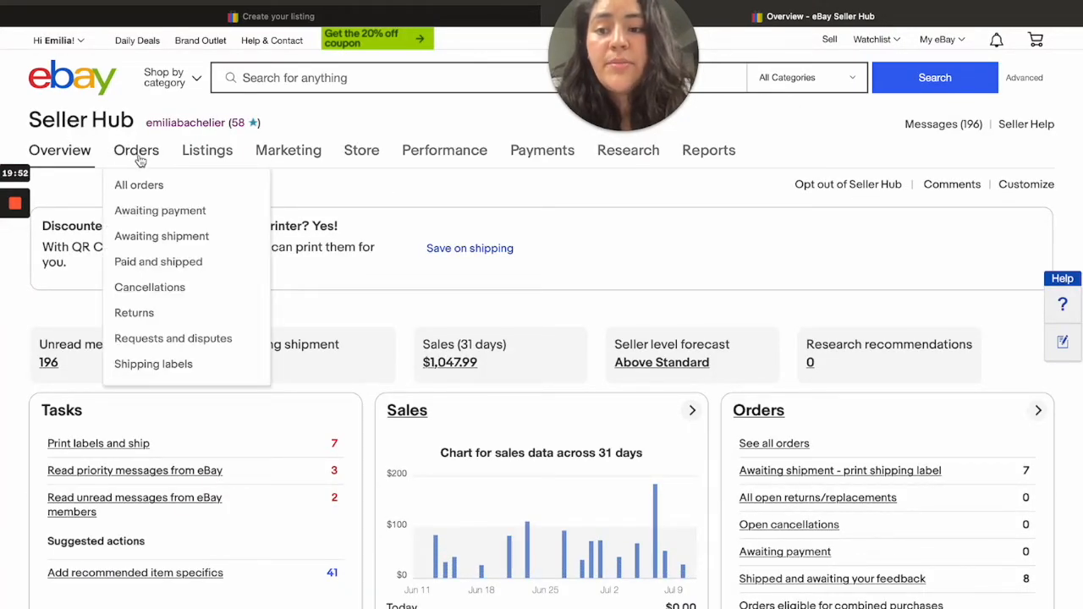
mouse_move(209, 162)
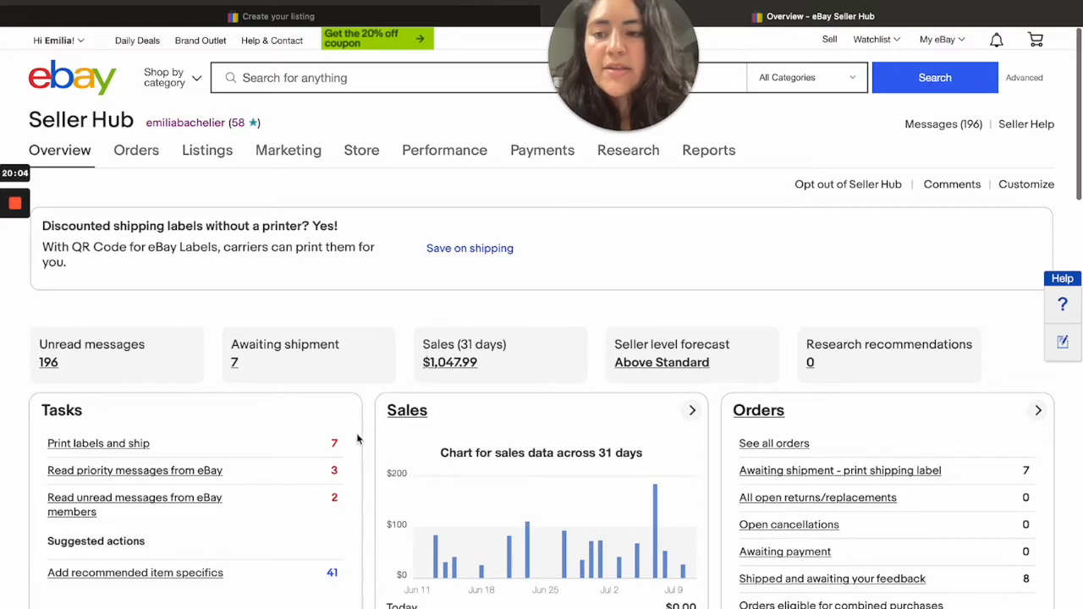
Examine the Seller Hub overview's tasks, sales, orders, listings, traffic, seller level, feedback and shortcuts sections
scroll(357, 438, "down", 1)
scroll(357, 438, "down", 3)
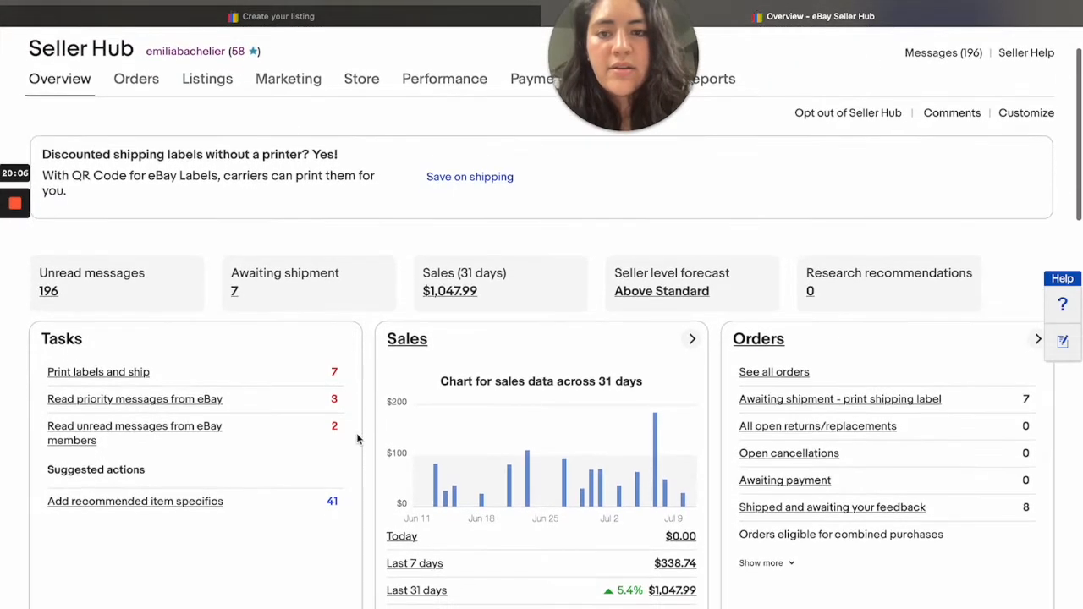
scroll(357, 438, "down", 2)
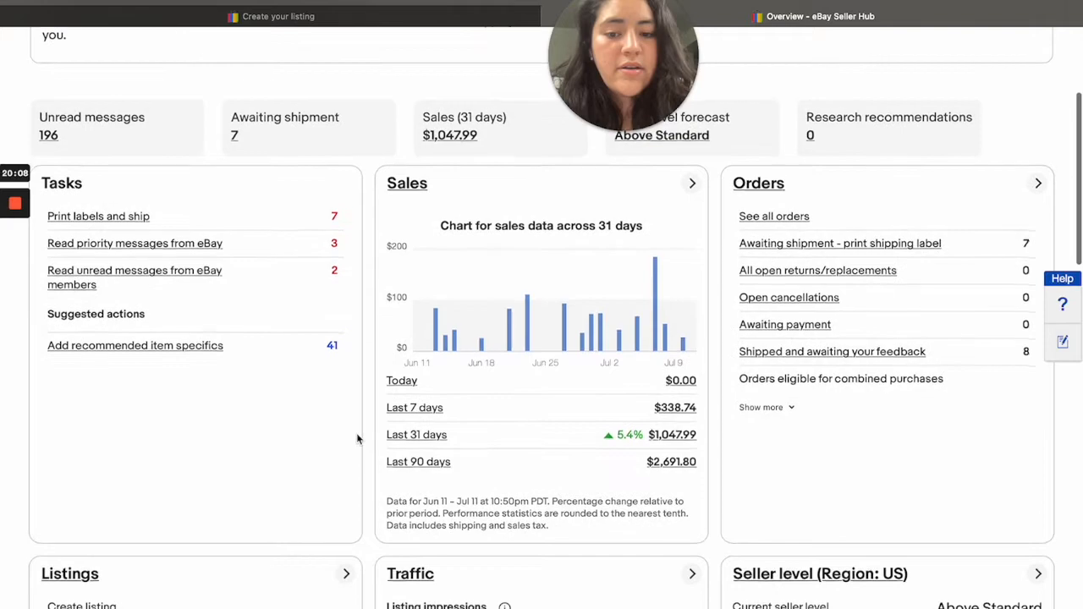
scroll(357, 438, "down", 1)
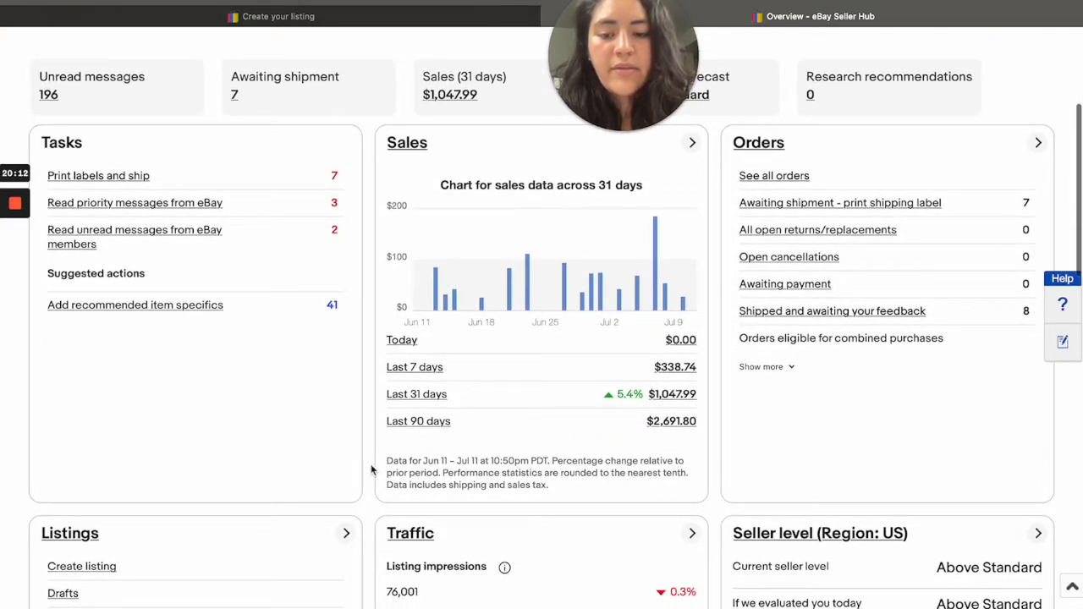
scroll(368, 474, "down", 5)
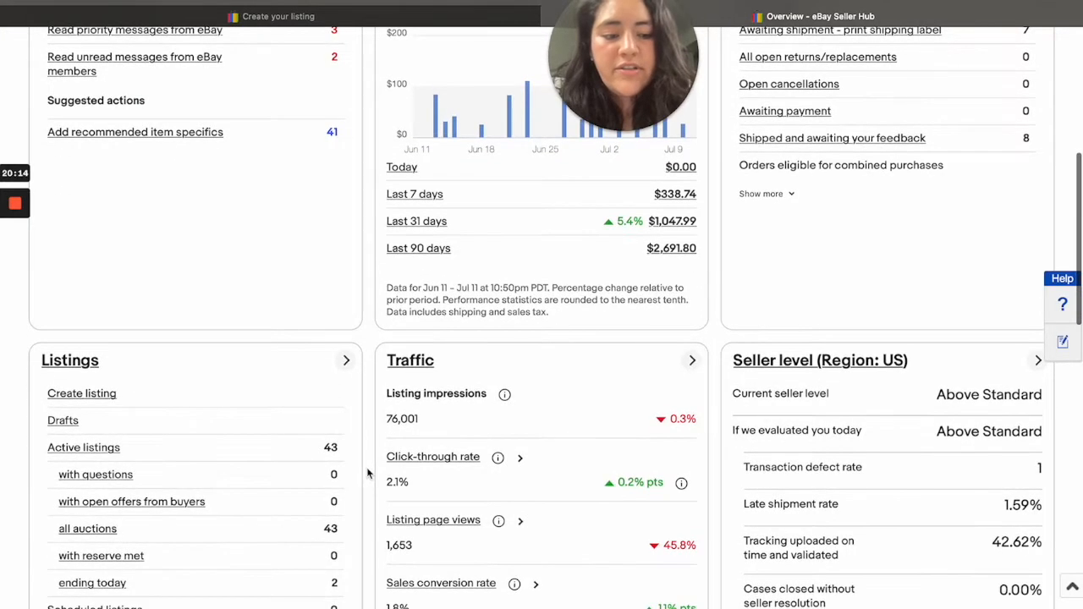
scroll(369, 474, "down", 7)
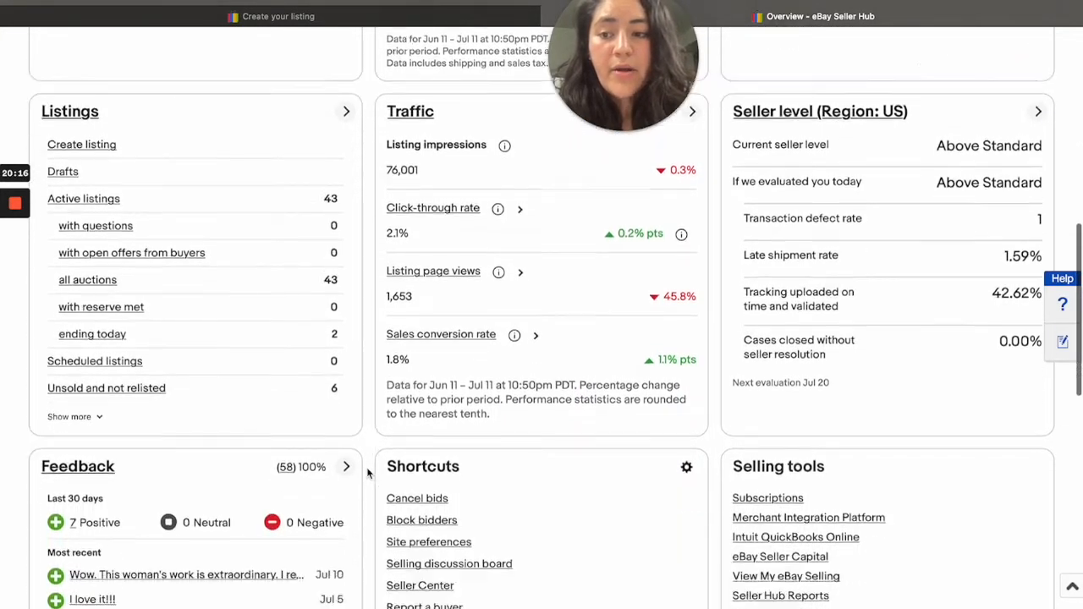
scroll(368, 474, "down", 2)
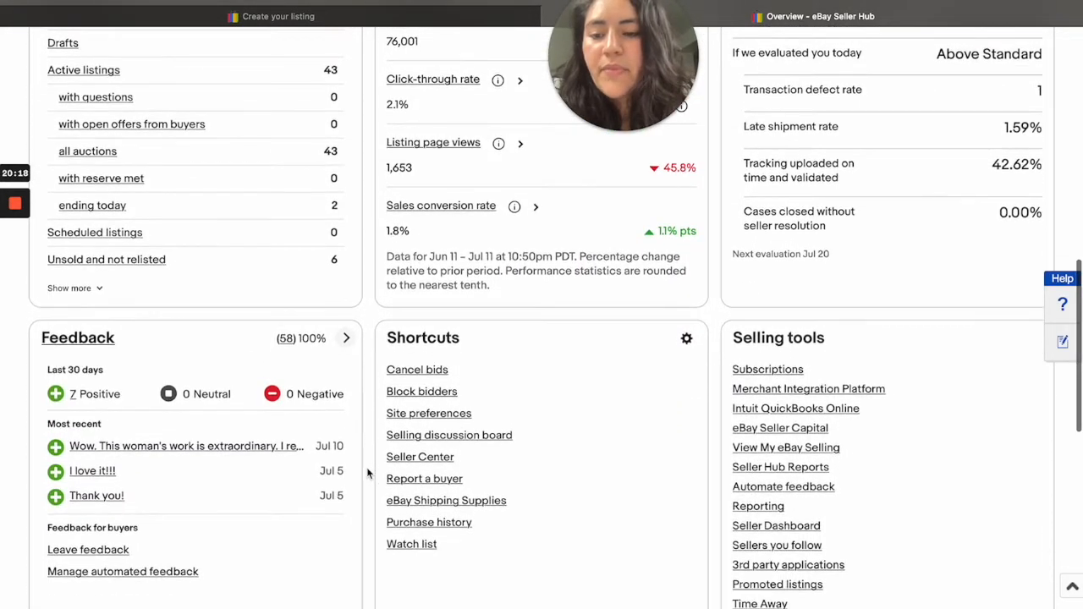
scroll(368, 474, "up", 15)
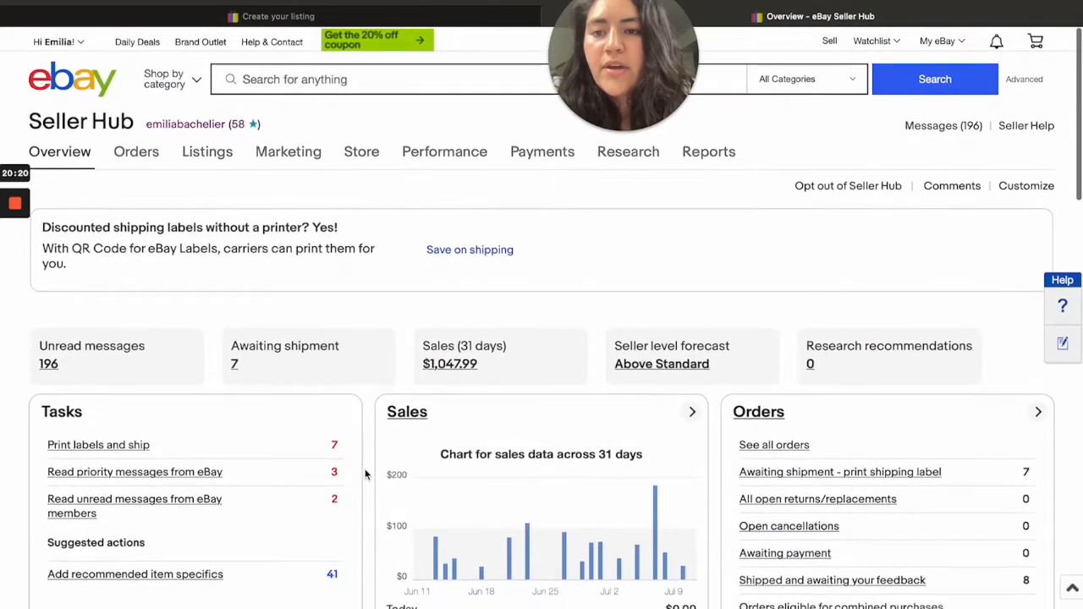
Open the account's feedback profile and read through the positive feedback received in the past month
left_click(238, 124)
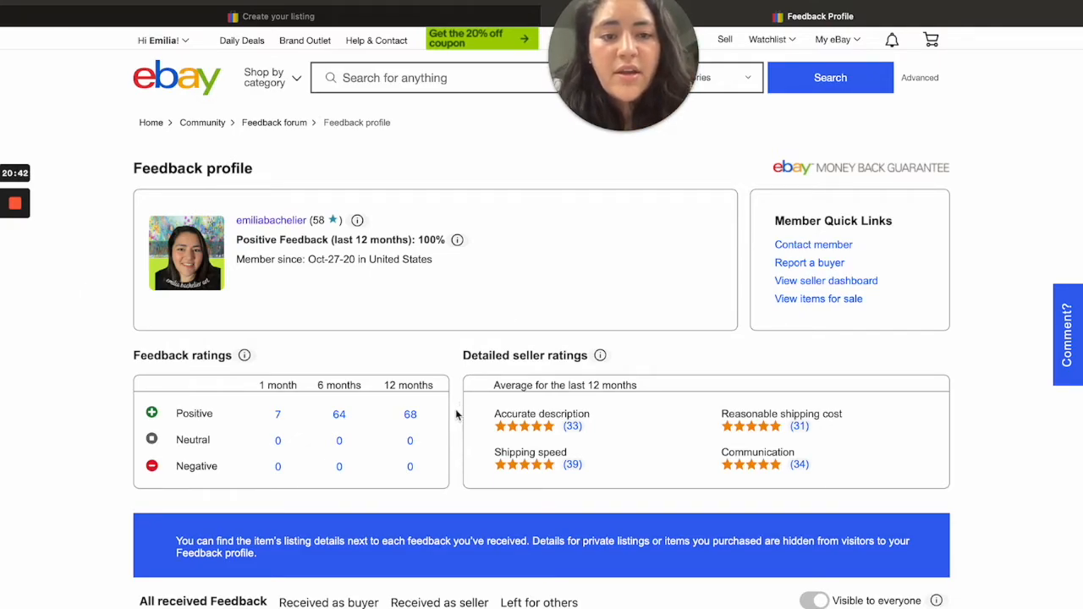
scroll(454, 415, "down", 1)
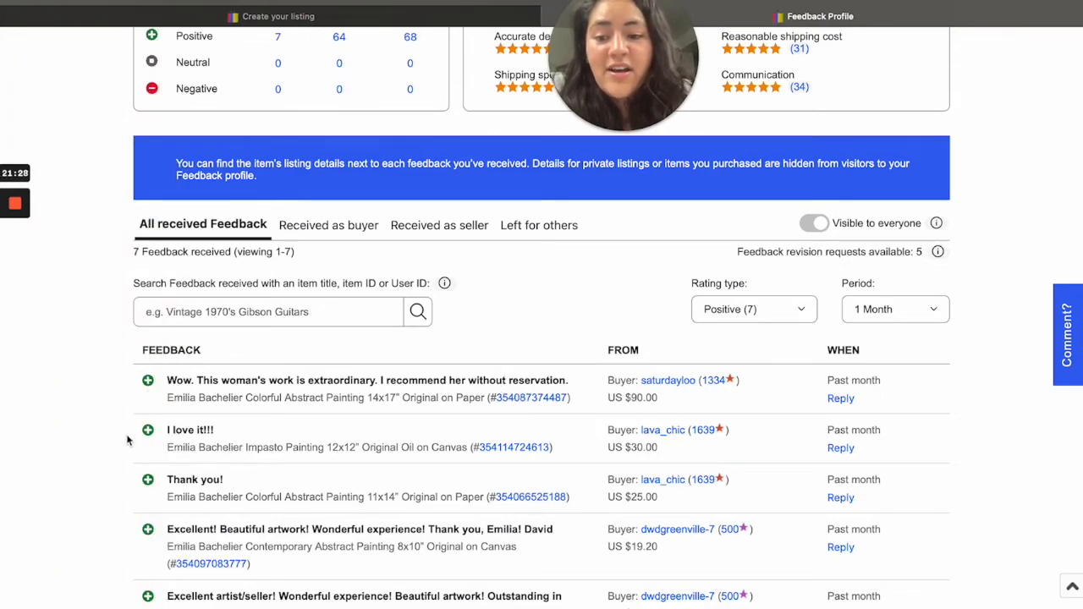
scroll(127, 440, "down", 1)
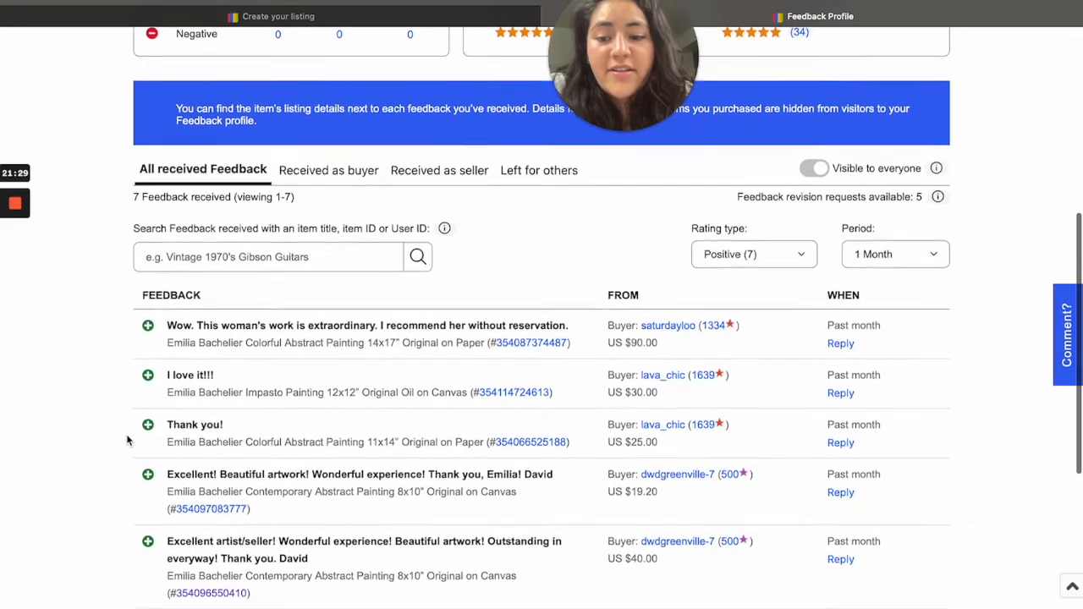
scroll(127, 440, "down", 2)
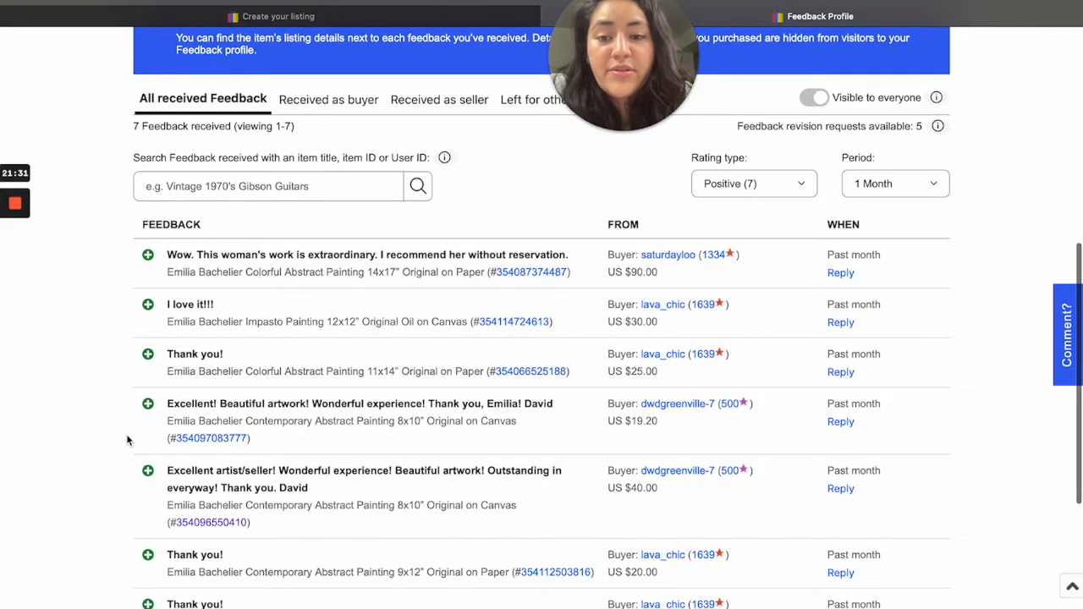
scroll(127, 440, "down", 2)
scroll(126, 440, "down", 2)
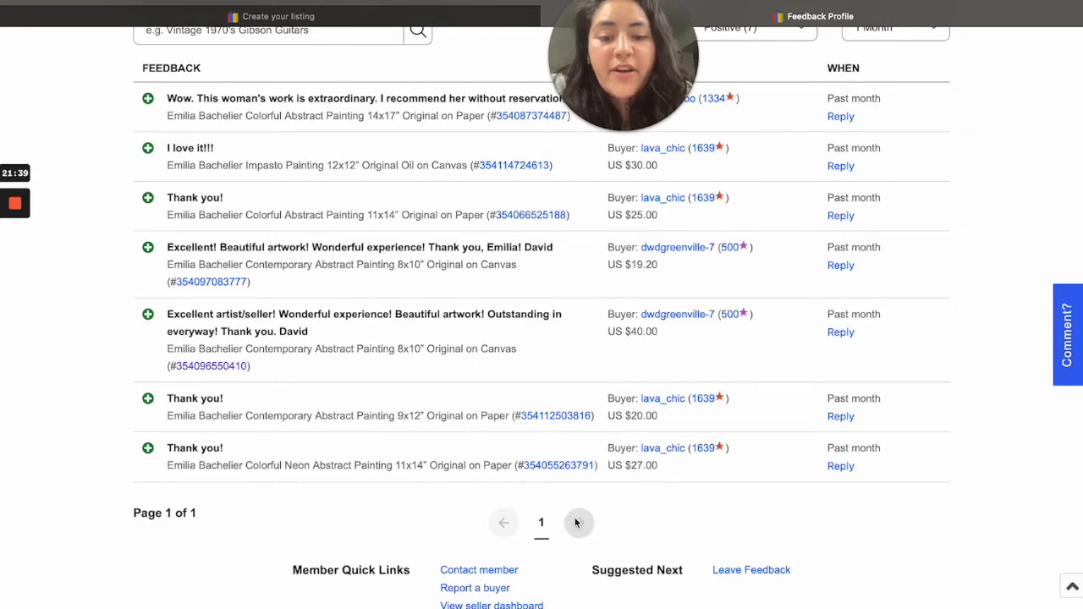
scroll(334, 300, "up", 3)
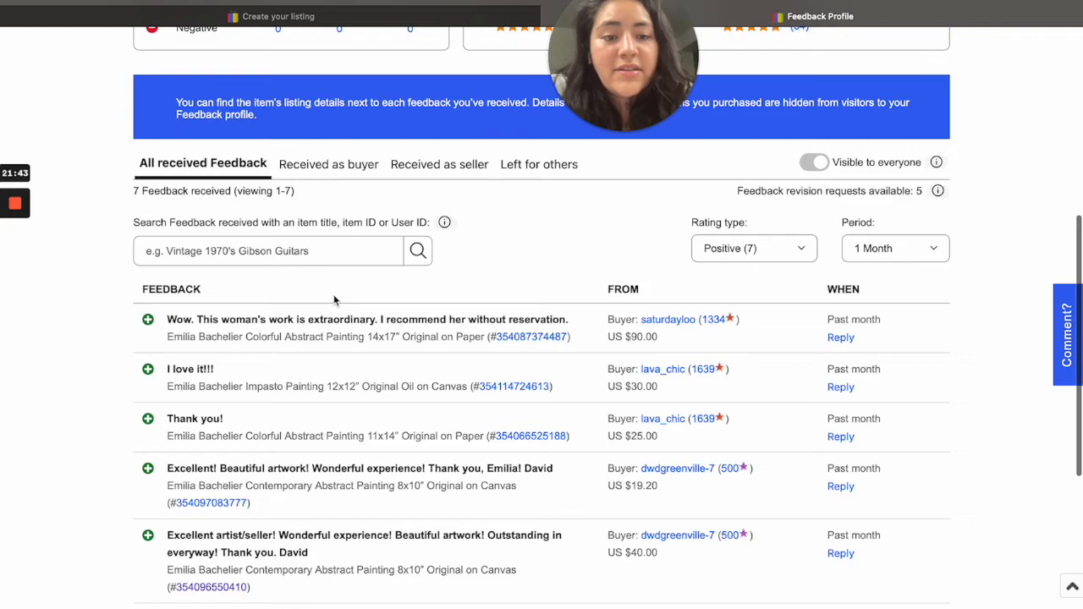
Set the feedback period to All and read through the first page of buyer comments
left_click(875, 250)
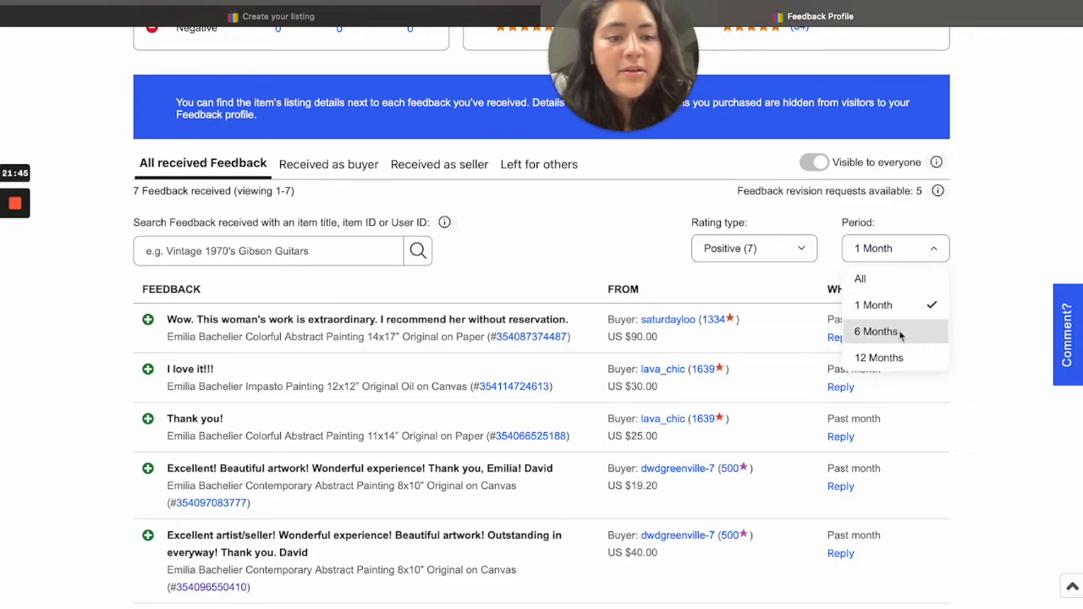
left_click(882, 286)
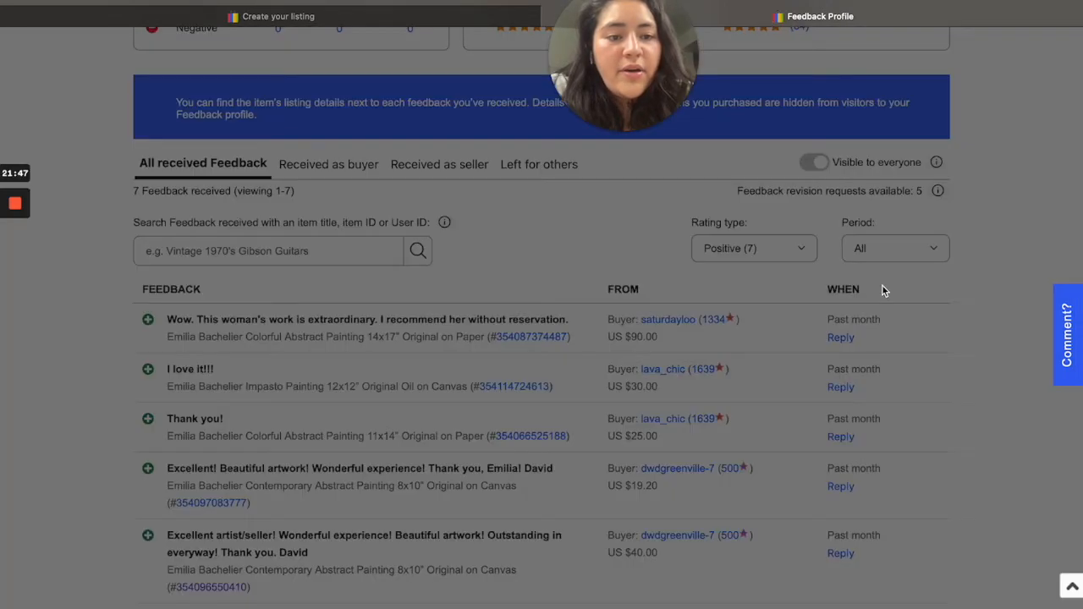
scroll(136, 490, "down", 5)
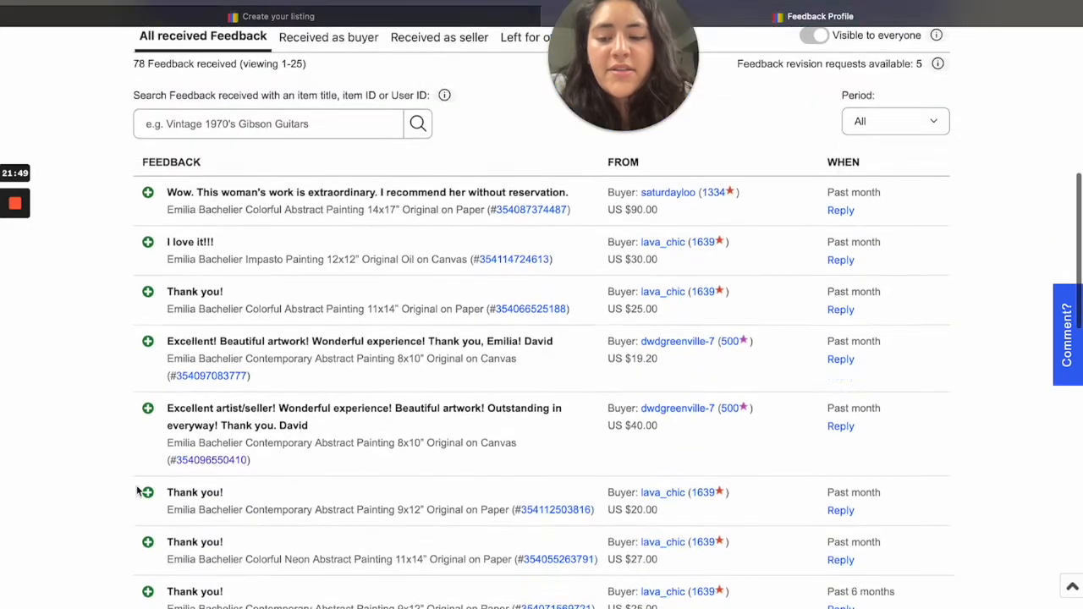
scroll(136, 490, "down", 3)
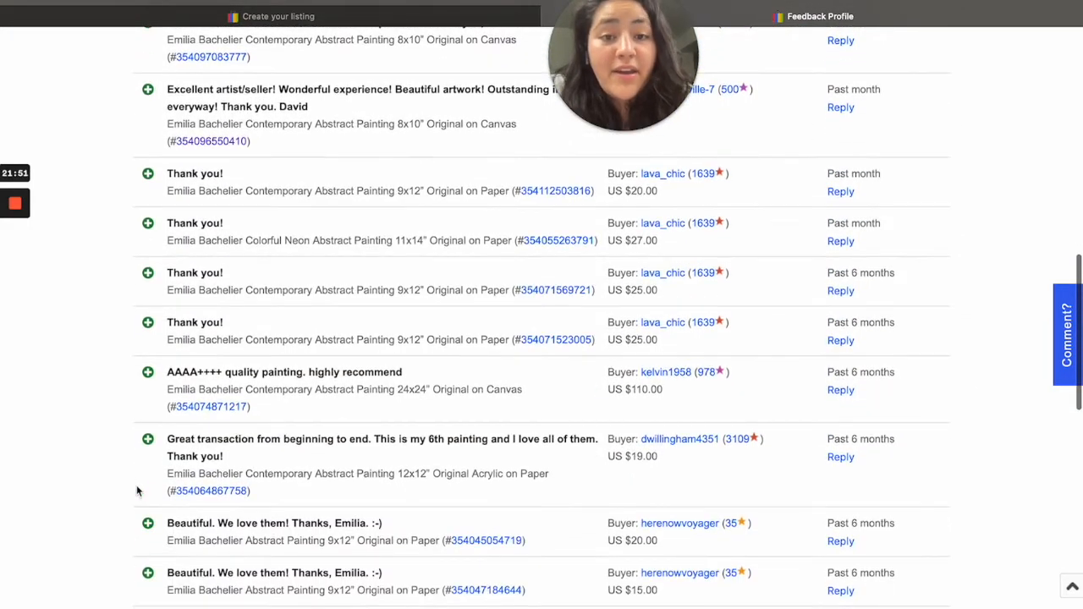
scroll(136, 490, "down", 3)
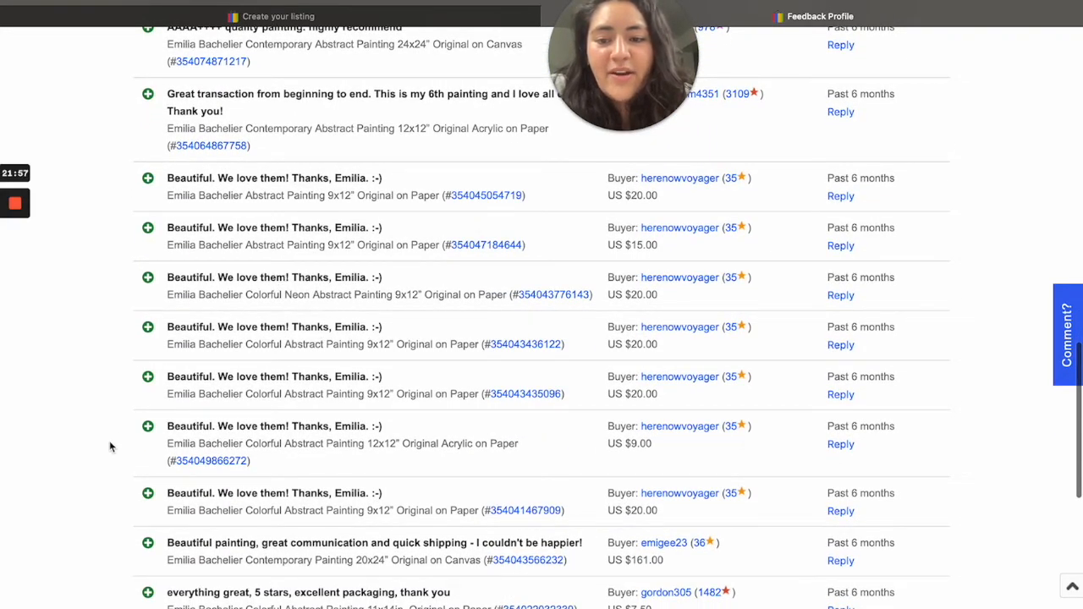
scroll(111, 446, "down", 3)
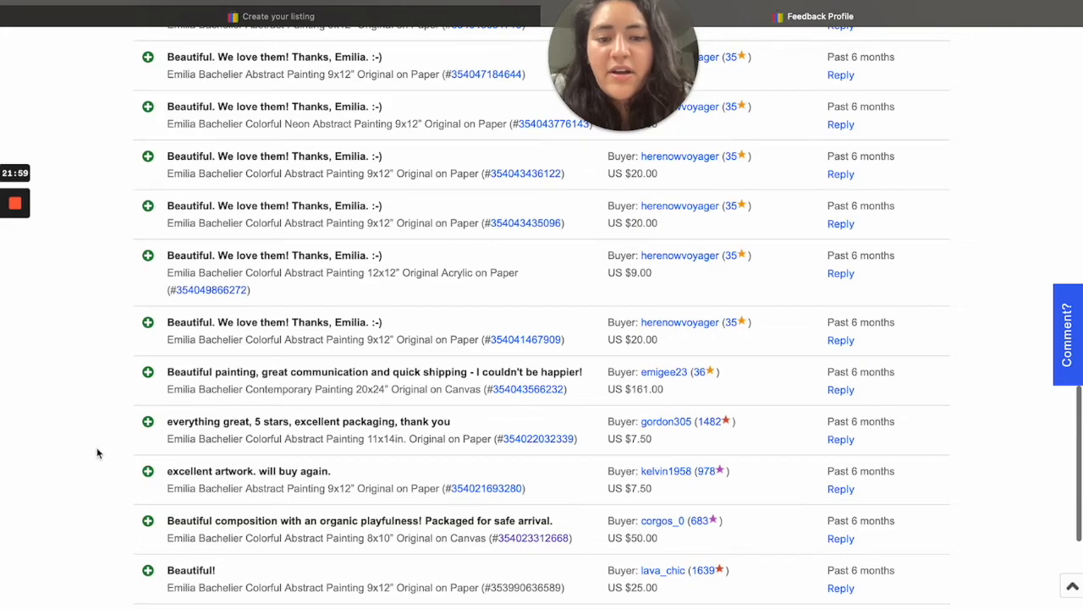
scroll(97, 454, "down", 1)
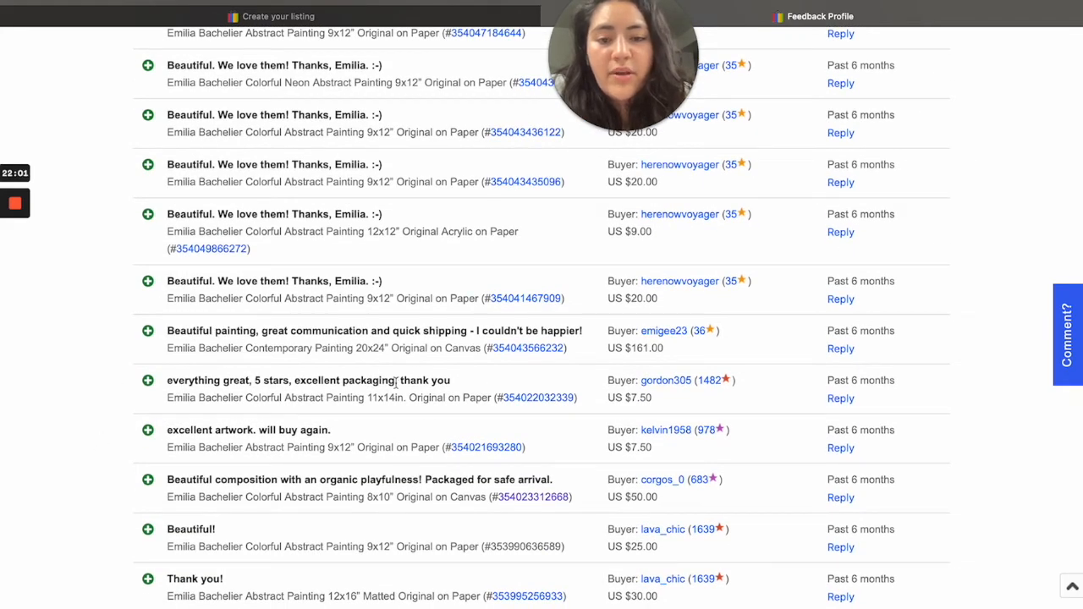
scroll(321, 478, "down", 1)
scroll(321, 478, "down", 3)
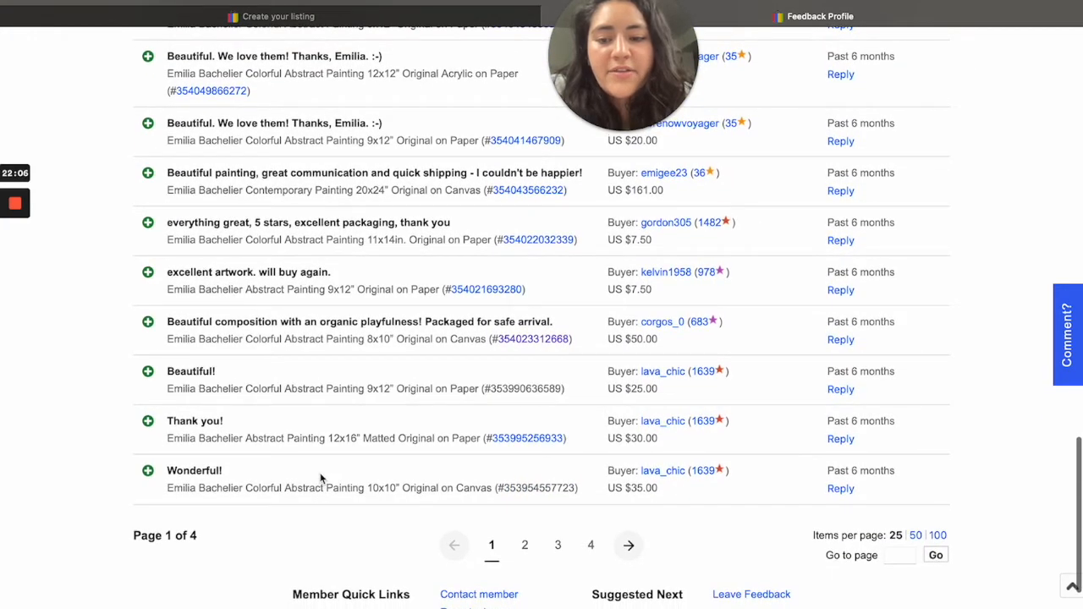
Open page 2 of the received feedback and read the buyer comments and sale prices
left_click(526, 548)
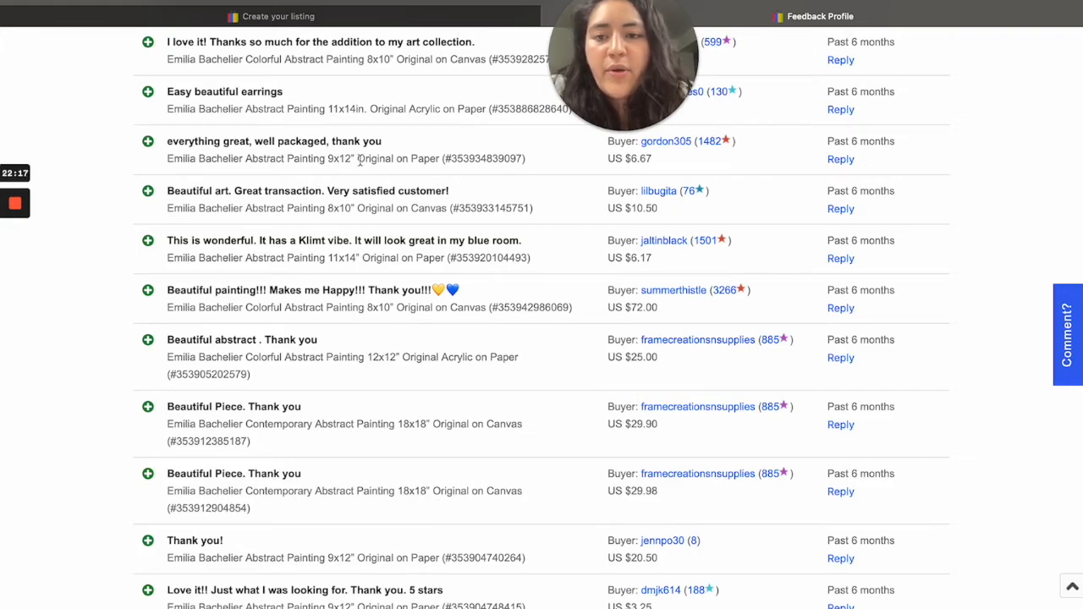
scroll(356, 159, "up", 3)
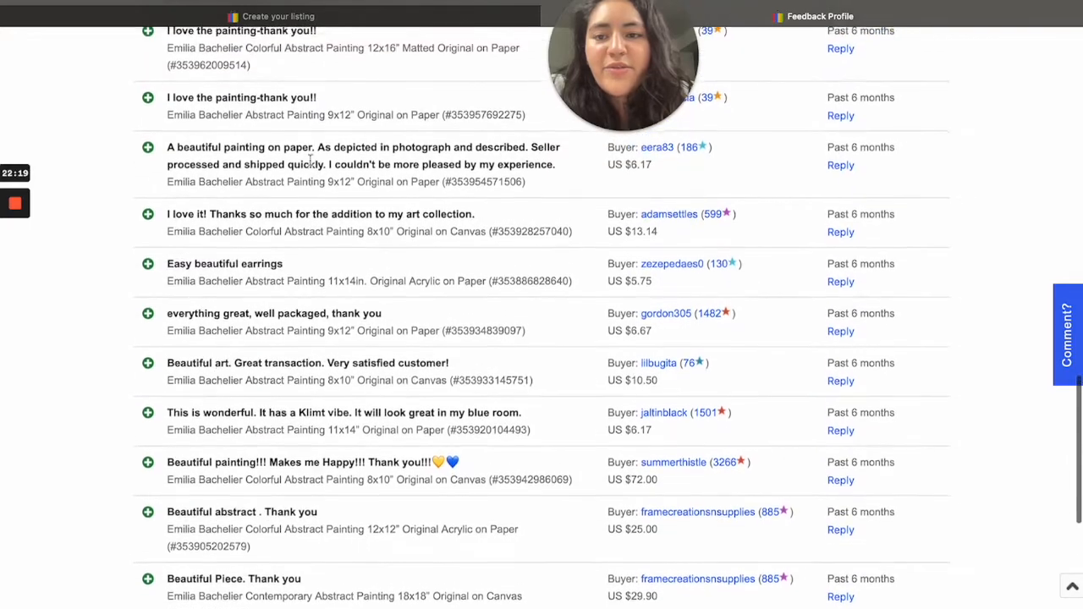
scroll(310, 161, "up", 1)
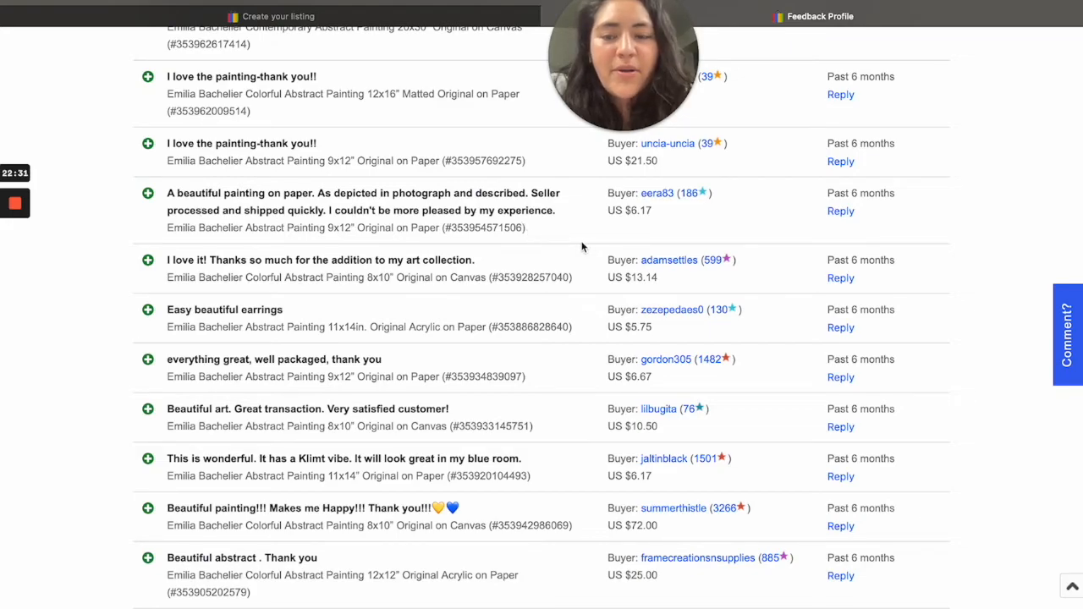
scroll(581, 245, "up", 2)
scroll(581, 247, "down", 6)
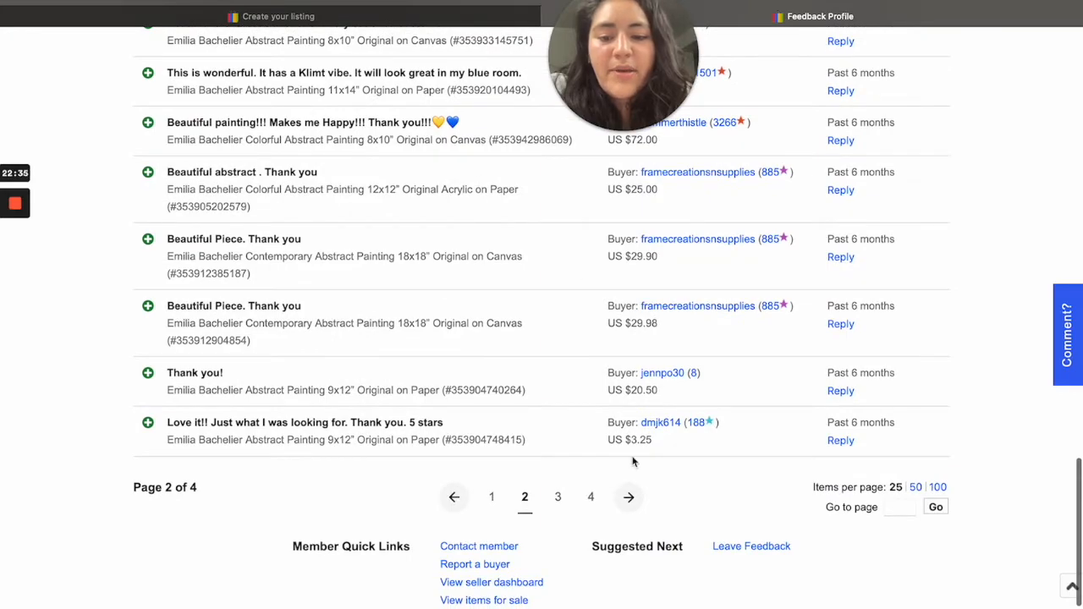
Open page 3 of the received feedback, read the older buyer comments and return to the profile summary
left_click(558, 496)
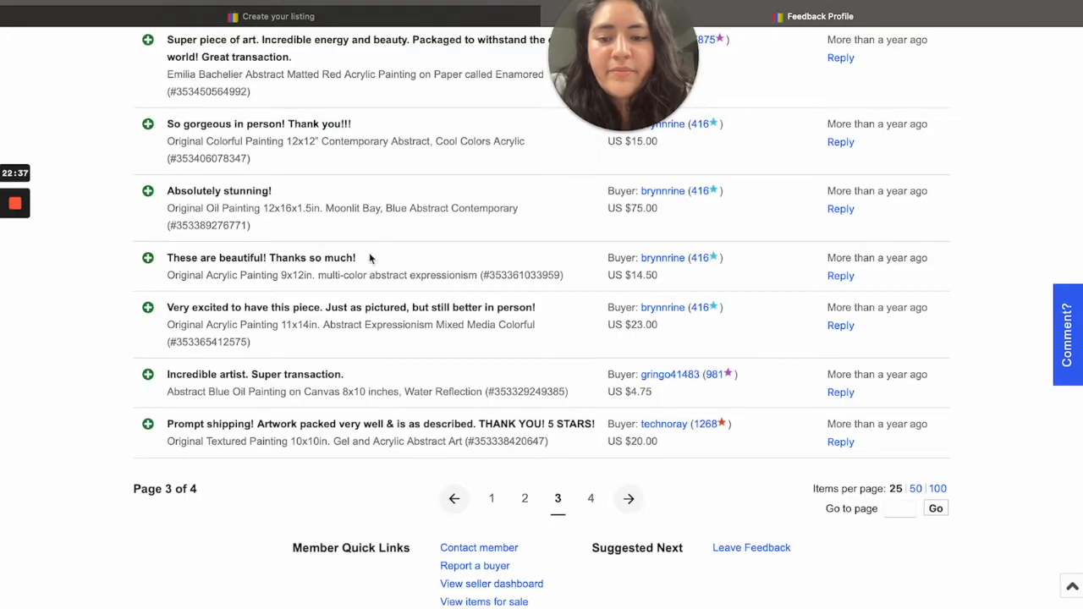
scroll(369, 252, "up", 1)
scroll(369, 253, "up", 6)
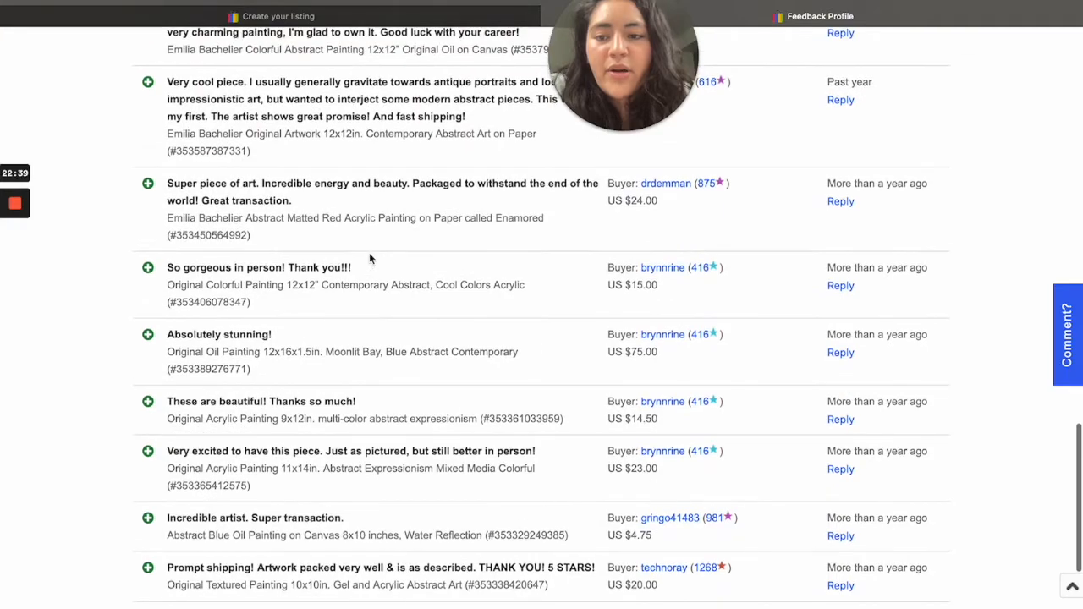
scroll(369, 257, "up", 1)
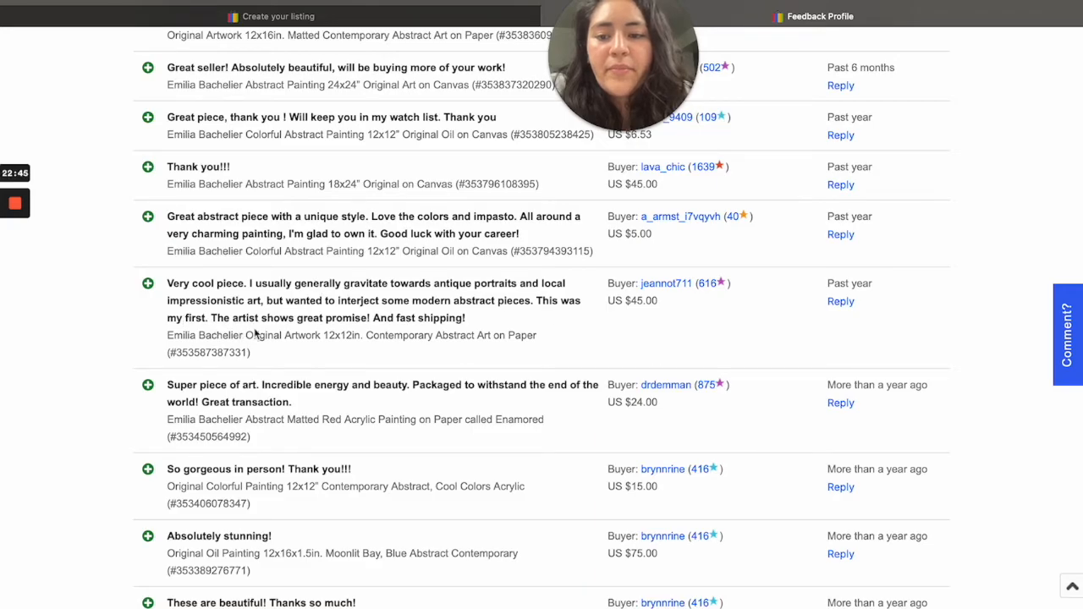
scroll(100, 160, "up", 1)
scroll(101, 160, "up", 20)
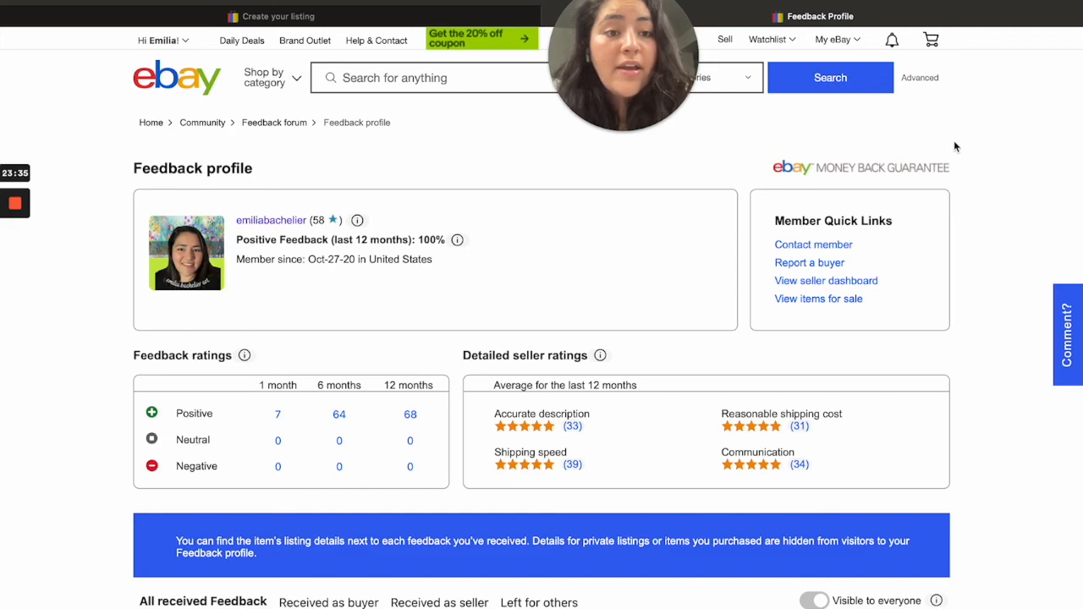
mouse_move(53, 9)
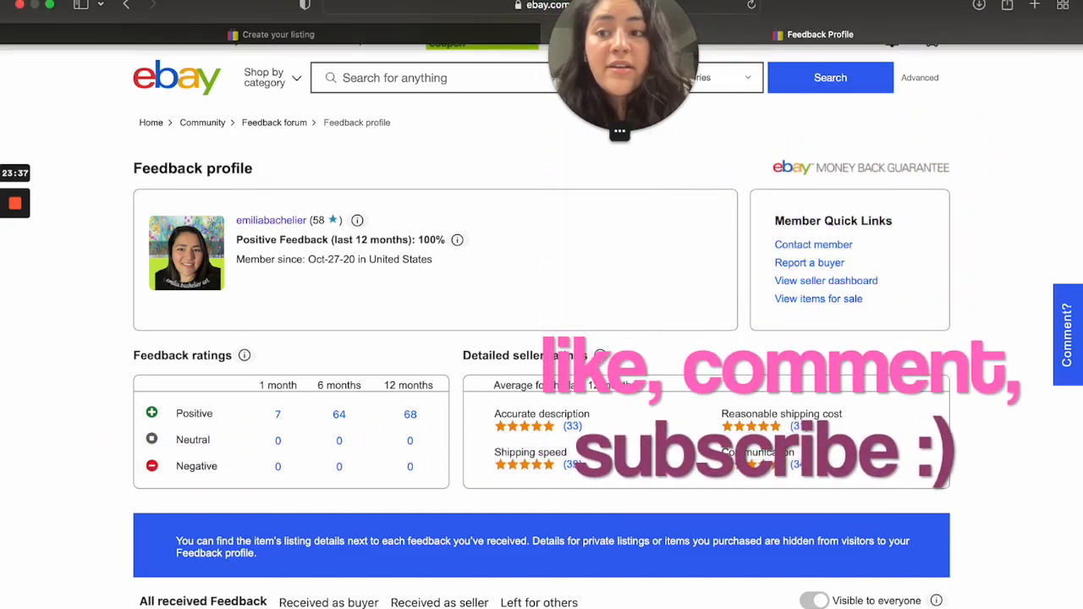